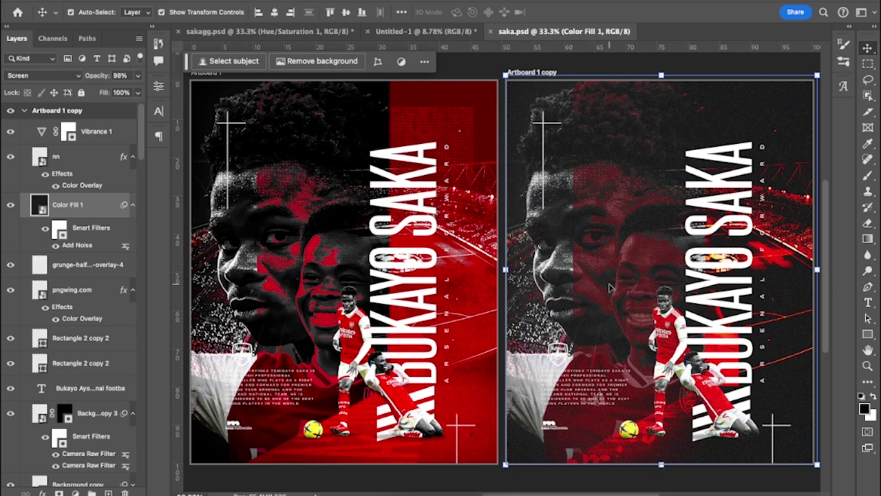
# Delete the hidden Rectangle 1 copy 6 layer from the Layers panel
pyautogui.hscroll(-3, 396, 265)
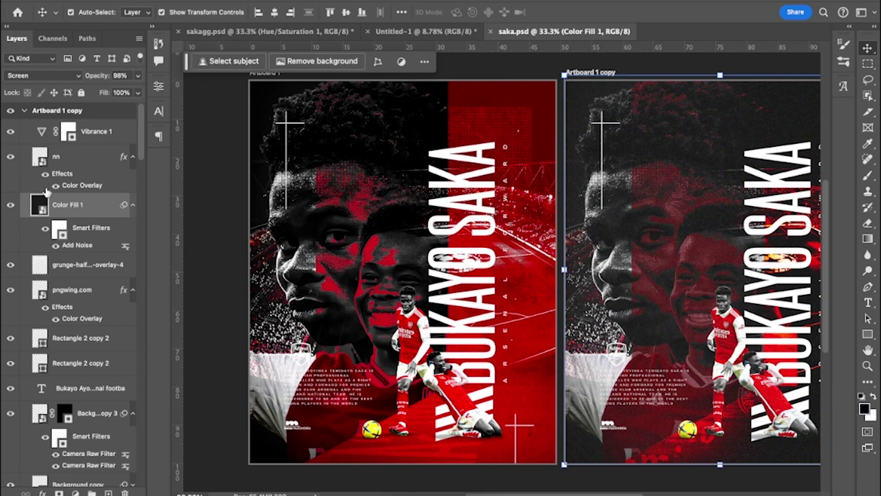
pyautogui.scroll(-10, 47, 193)
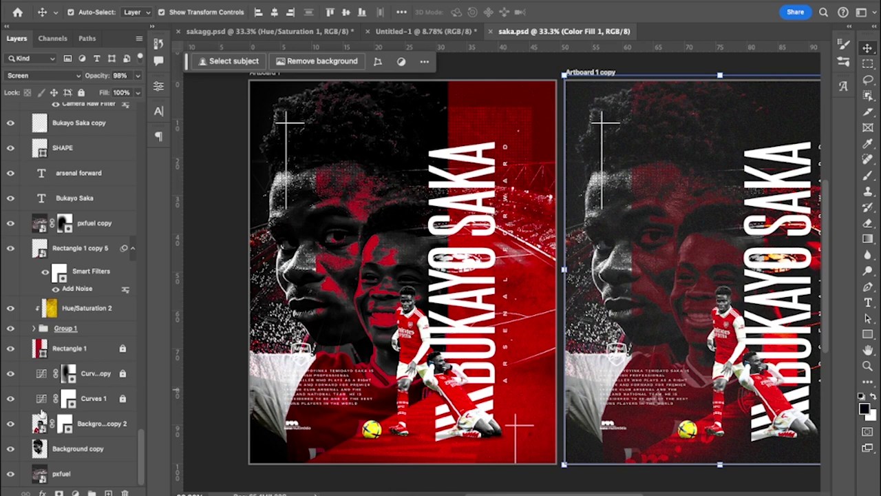
pyautogui.scroll(10, 42, 412)
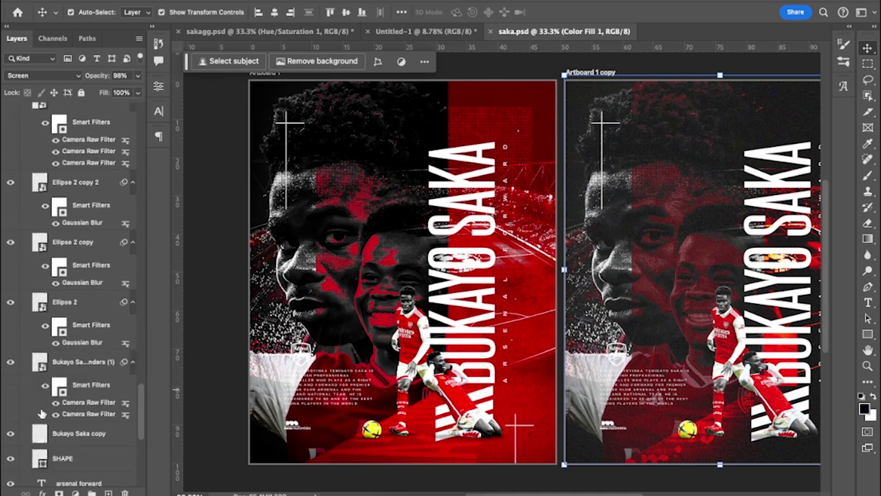
pyautogui.scroll(10, 41, 412)
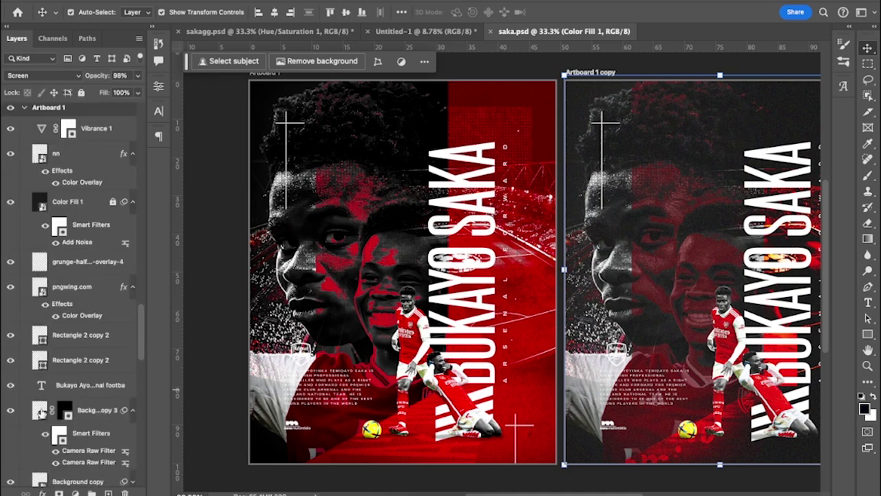
pyautogui.scroll(10, 41, 412)
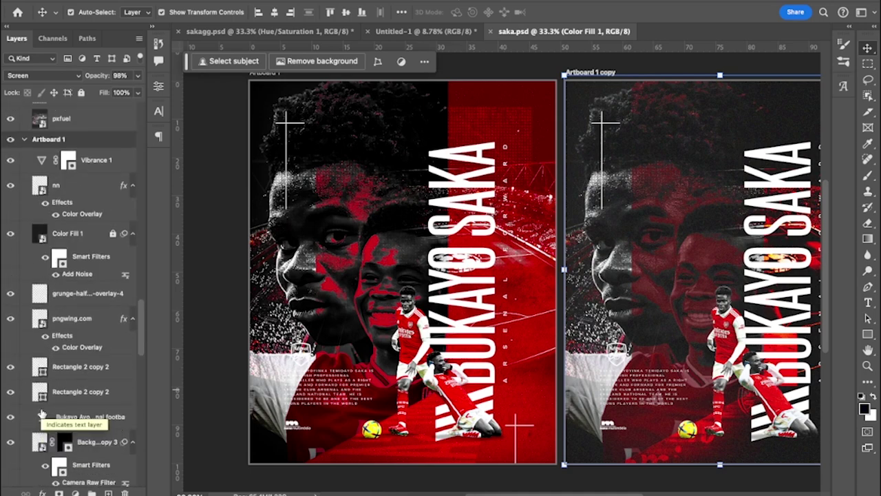
pyautogui.scroll(-10, 41, 412)
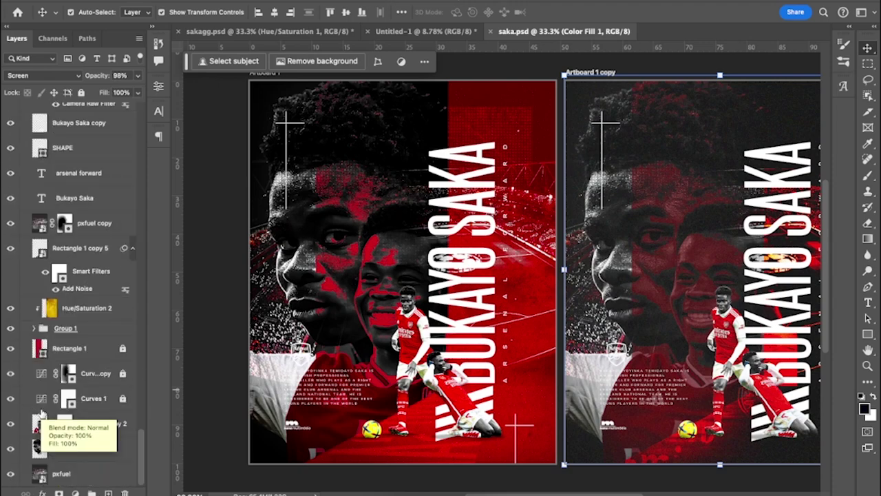
pyautogui.scroll(6, 41, 413)
pyautogui.scroll(-10, 42, 413)
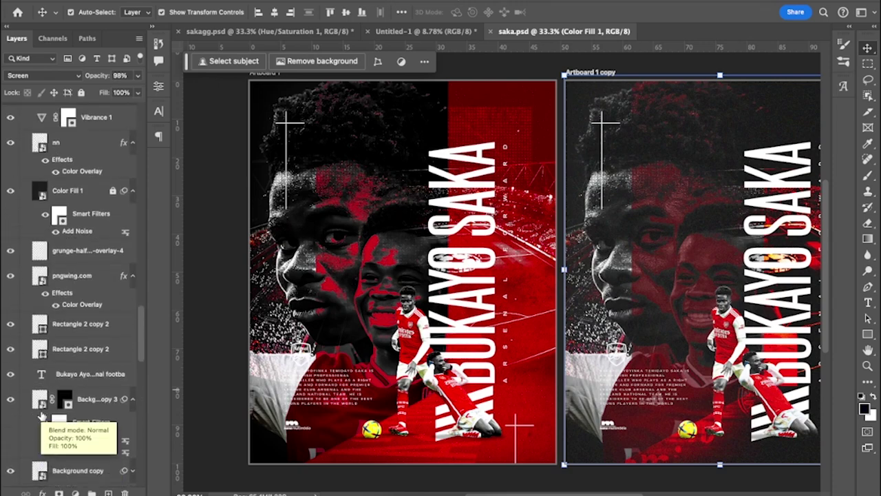
pyautogui.scroll(-10, 41, 413)
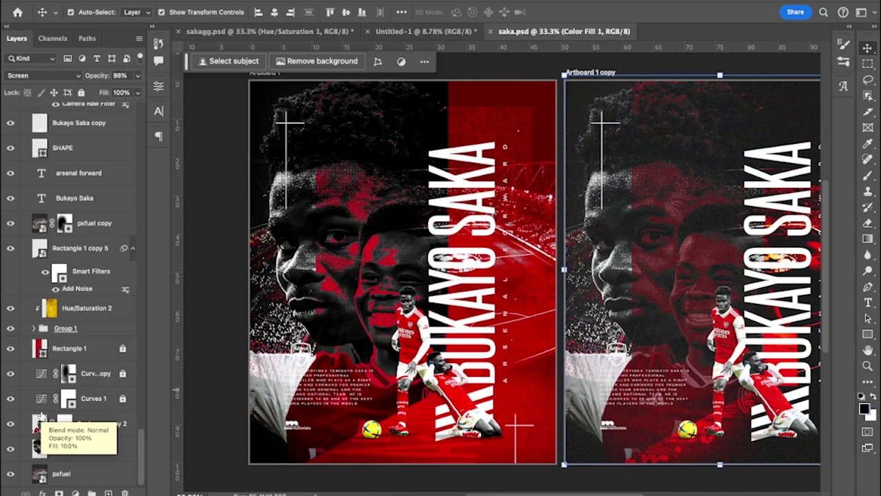
pyautogui.press('F2')
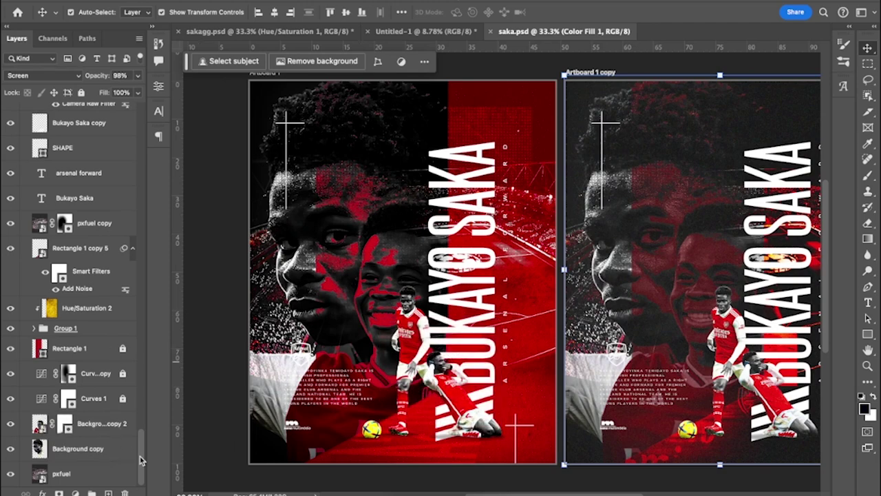
pyautogui.scroll(-15, 86, 394)
pyautogui.scroll(10, 86, 396)
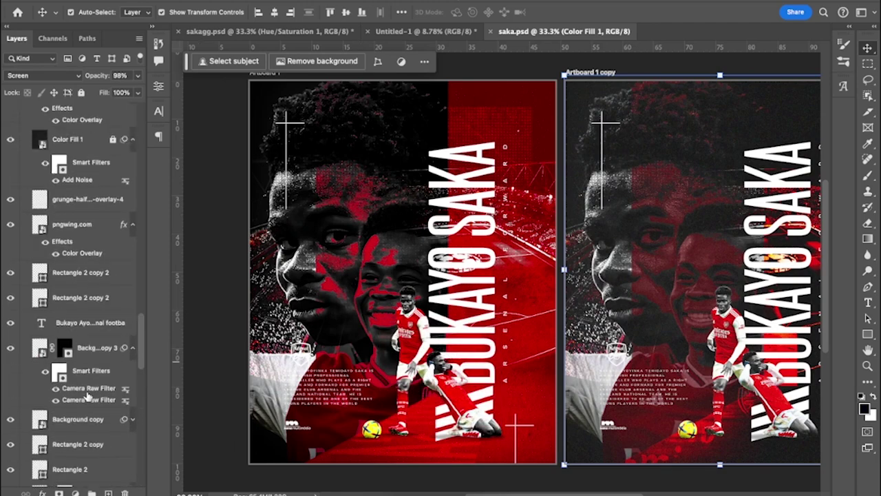
pyautogui.scroll(8, 87, 396)
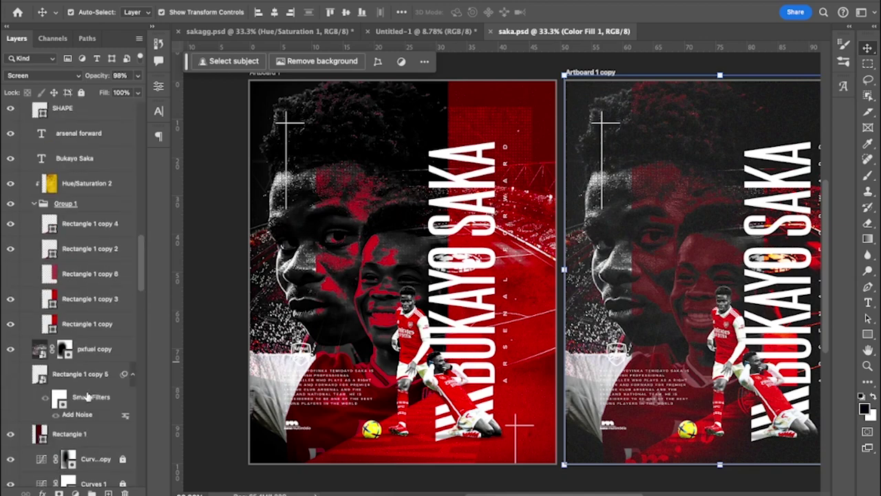
pyautogui.click(90, 252)
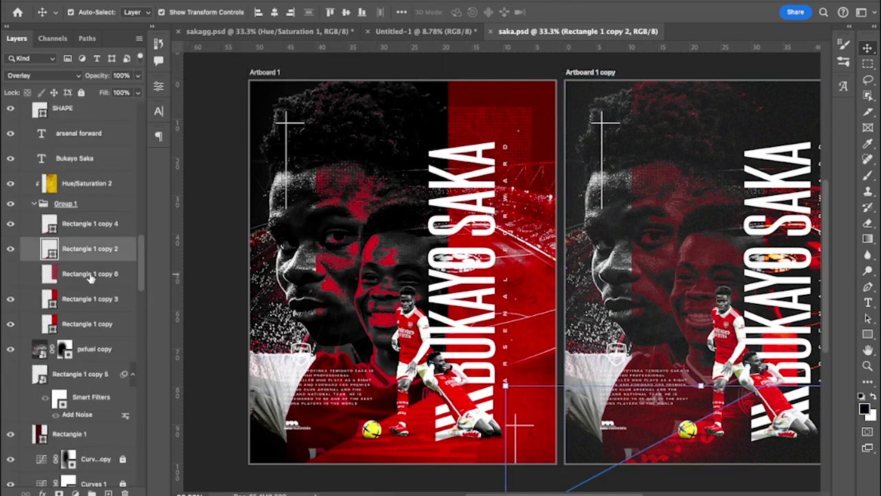
pyautogui.click(90, 275)
pyautogui.press('Delete')
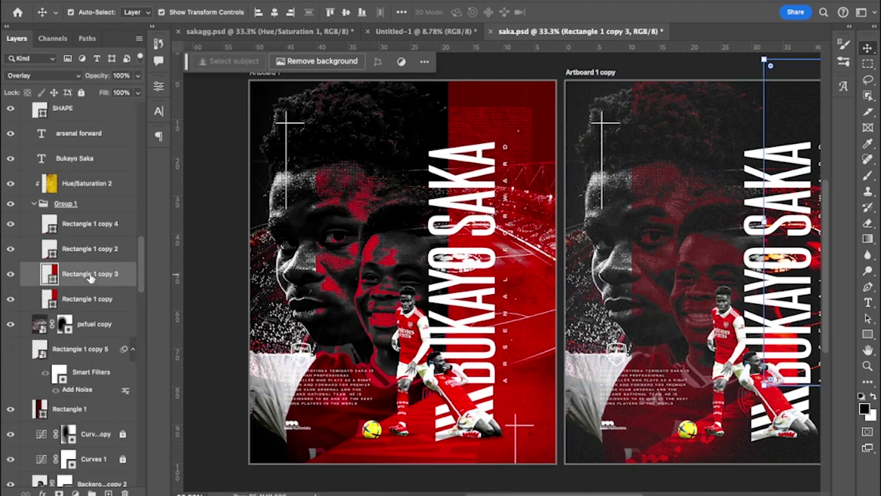
# Delete the hidden Rectangle 1 copy 5 layer as well
pyautogui.click(96, 351)
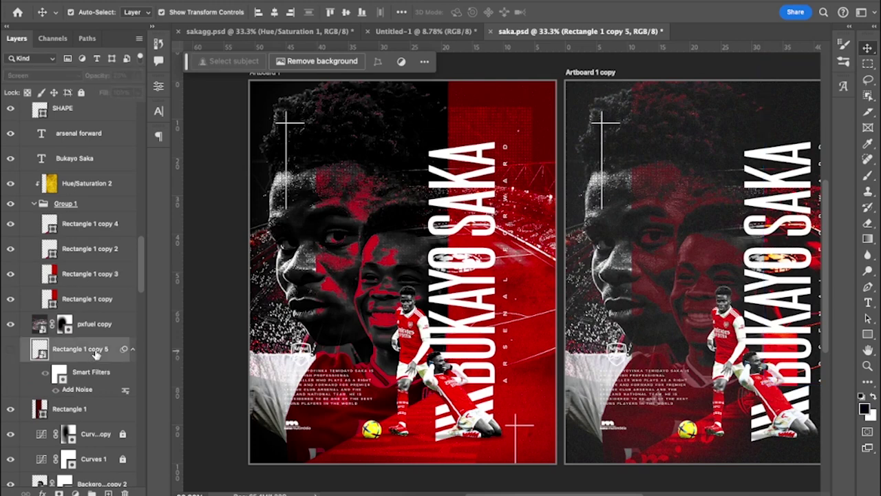
pyautogui.press('Delete')
pyautogui.scroll(10, 96, 353)
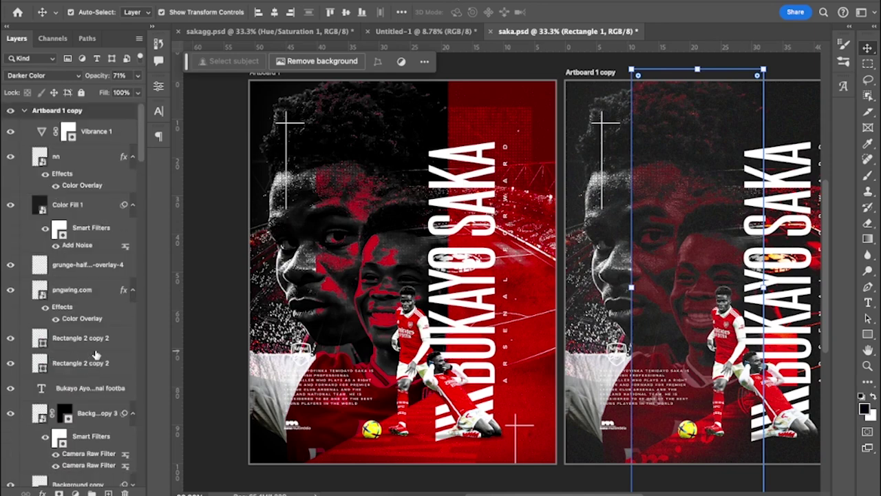
pyautogui.scroll(-12, 97, 353)
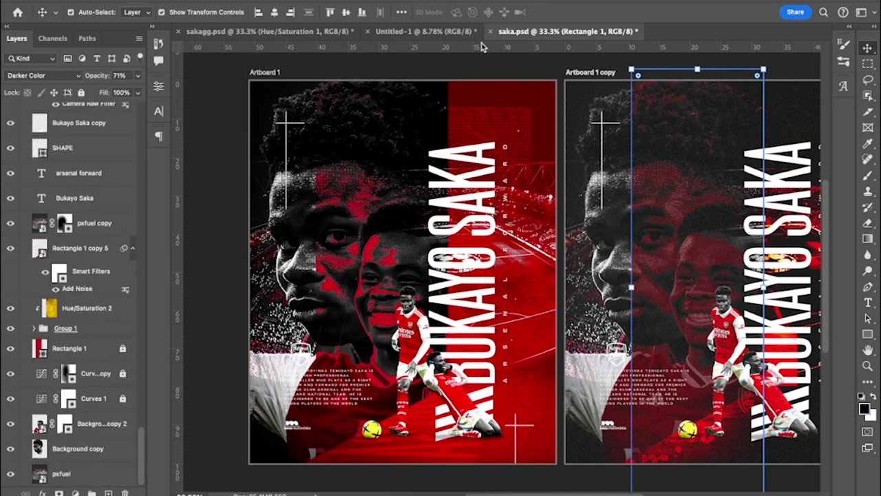
# Close Untitled-1 without saving and return to the saka.psd poster
pyautogui.click(367, 32)
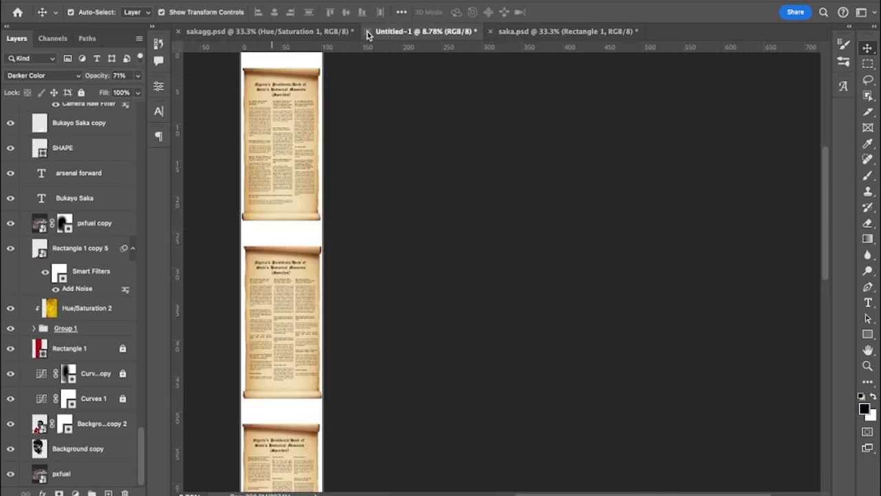
pyautogui.click(368, 32)
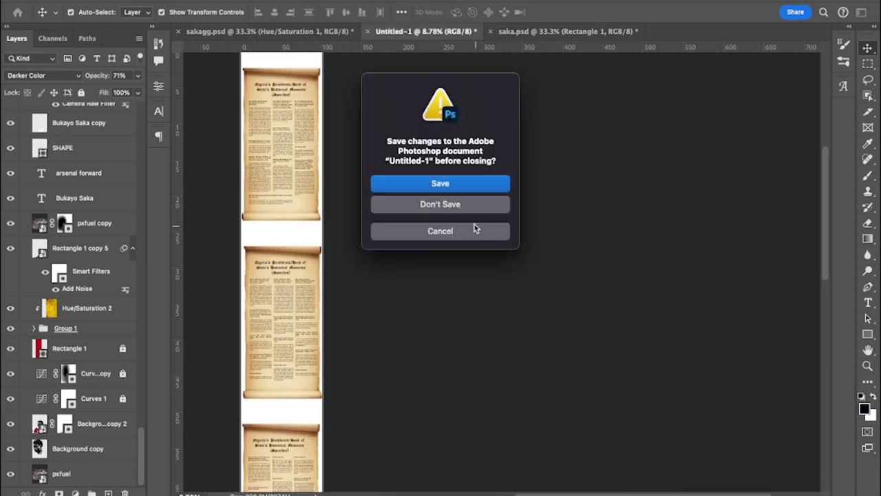
pyautogui.click(455, 208)
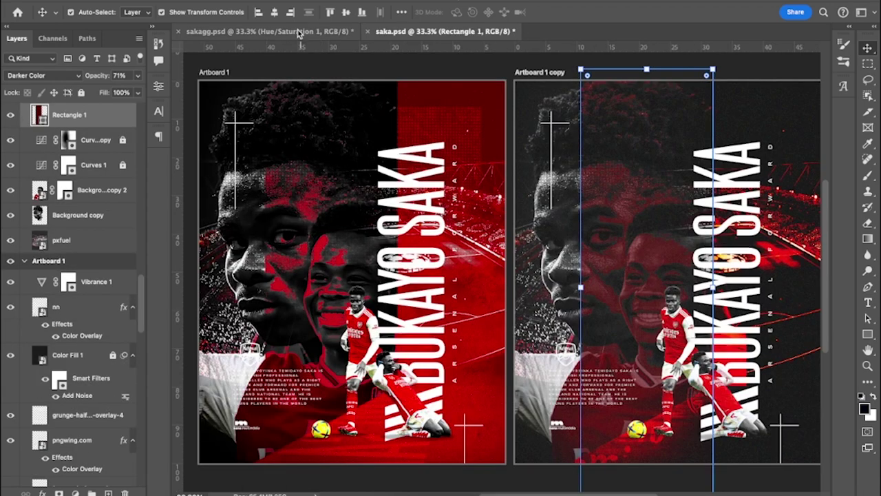
pyautogui.click(303, 32)
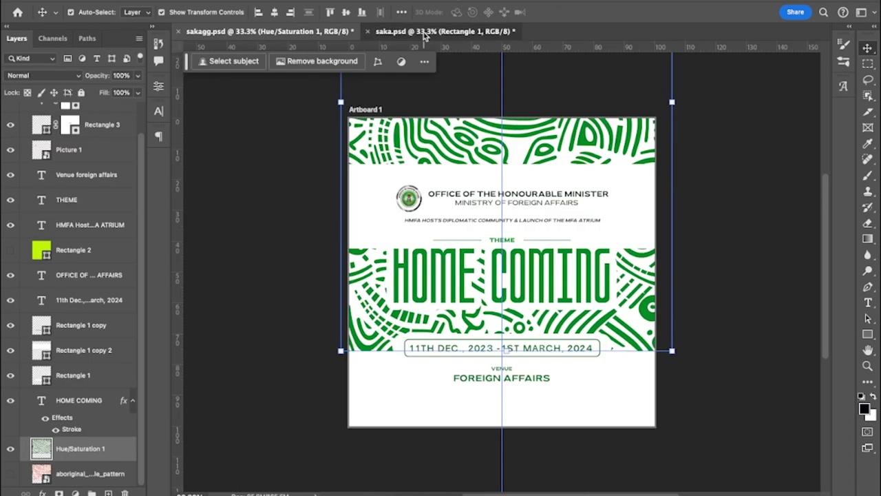
pyautogui.click(425, 33)
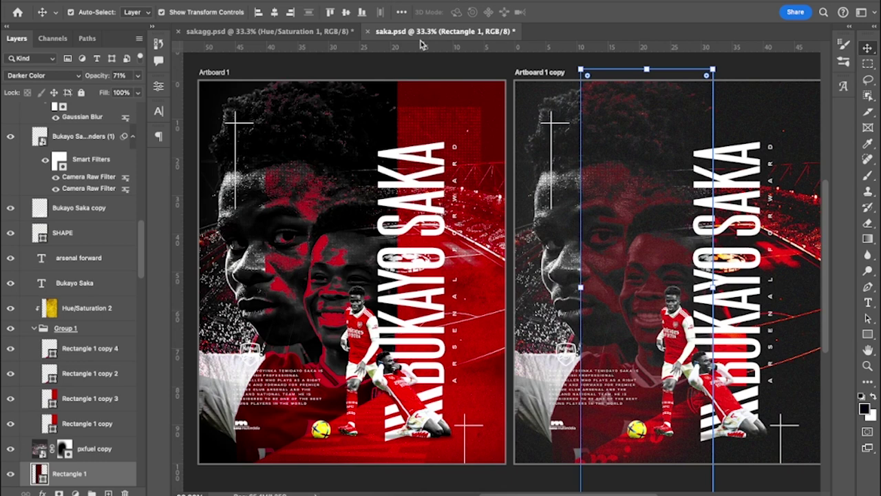
# Hide the Vibrance 1 adjustment layer in saka.psd
pyautogui.scroll(-1, 377, 321)
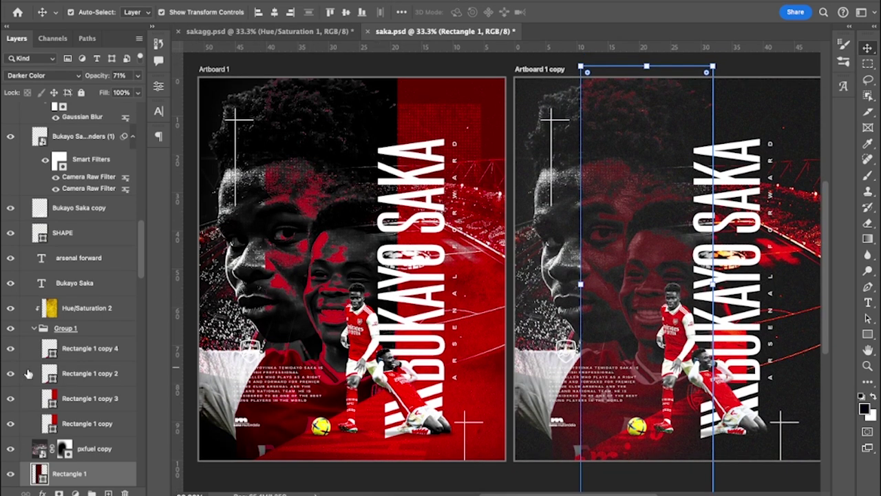
pyautogui.scroll(10, 27, 372)
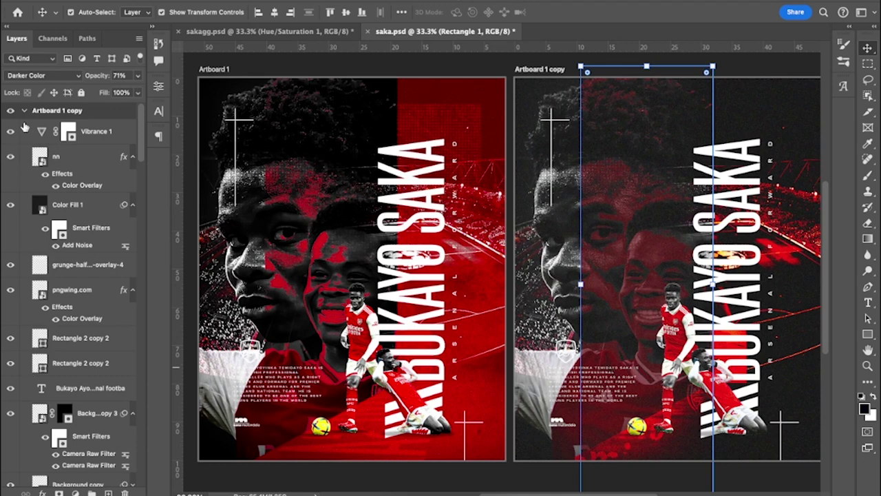
pyautogui.click(10, 131)
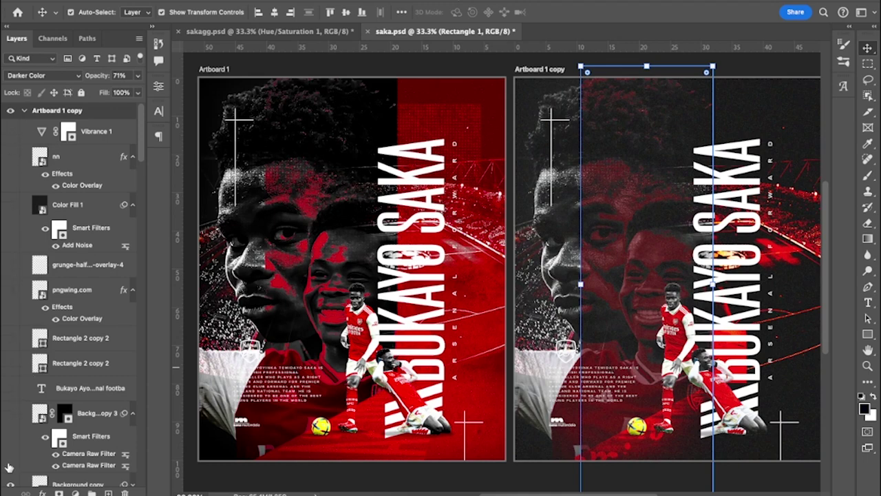
pyautogui.scroll(-8, 9, 485)
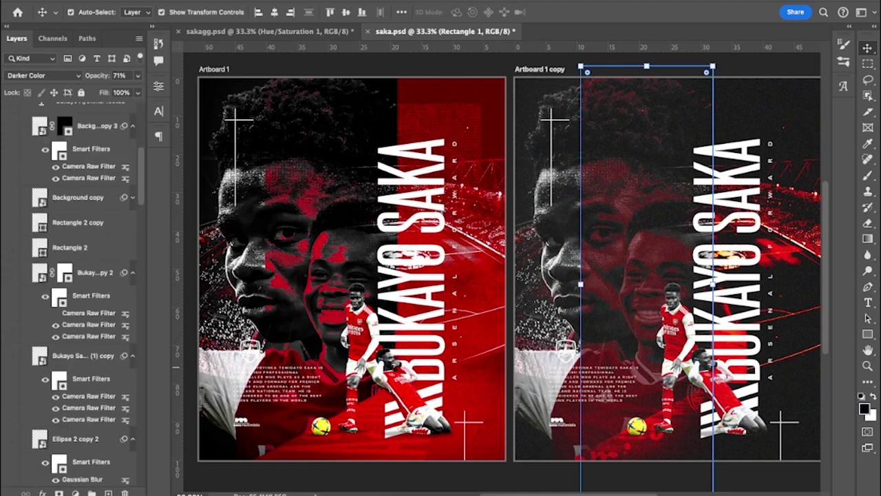
pyautogui.scroll(-15, 76, 289)
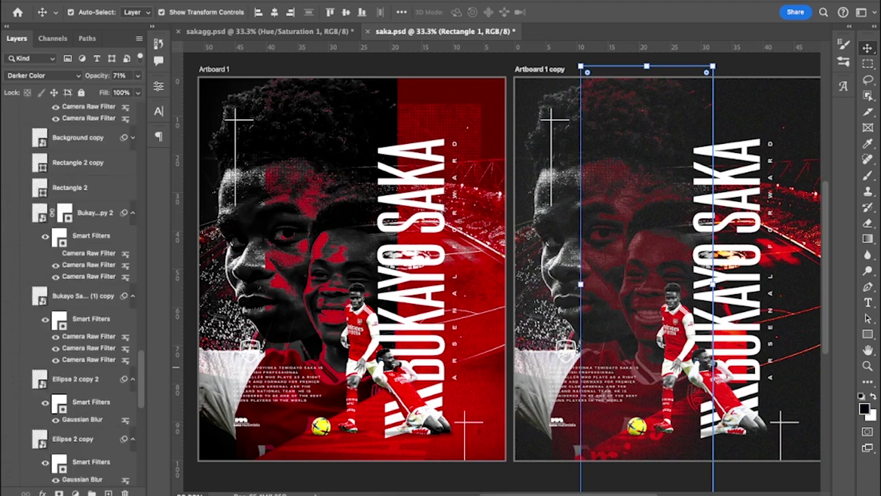
pyautogui.scroll(-10, 76, 289)
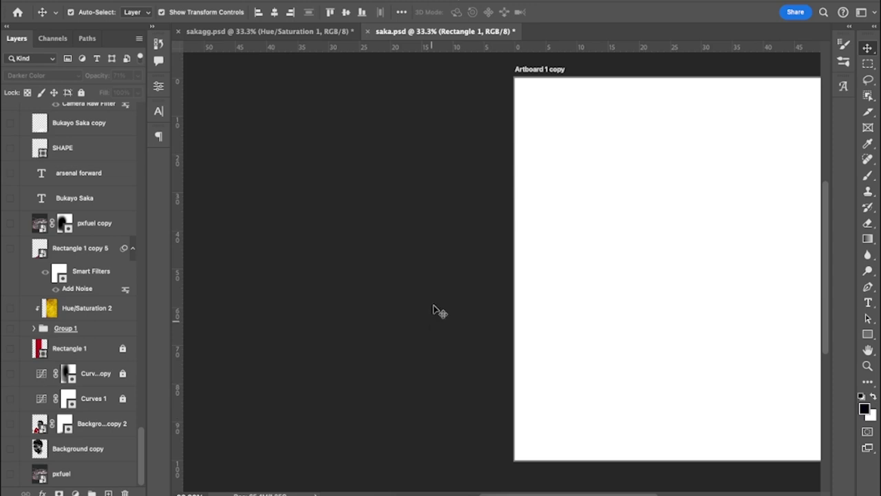
# Bring up the New Document dialog from the tab bar's context menu
pyautogui.rightClick(596, 36)
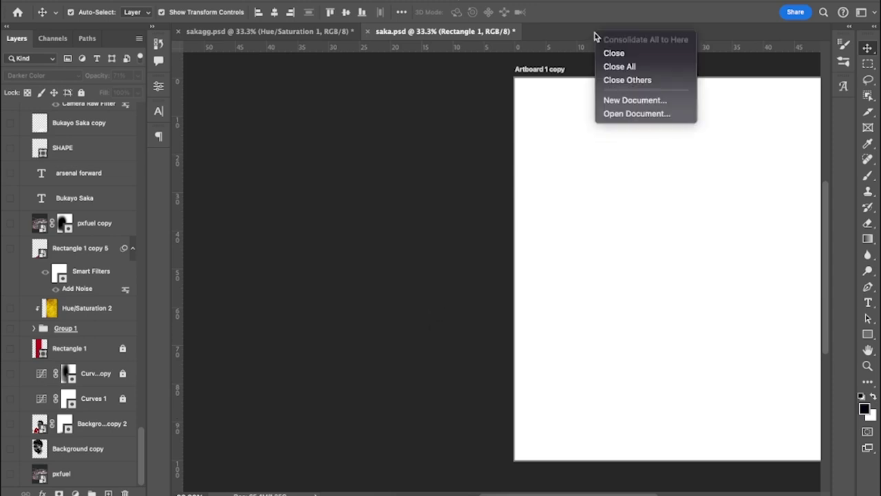
pyautogui.click(624, 100)
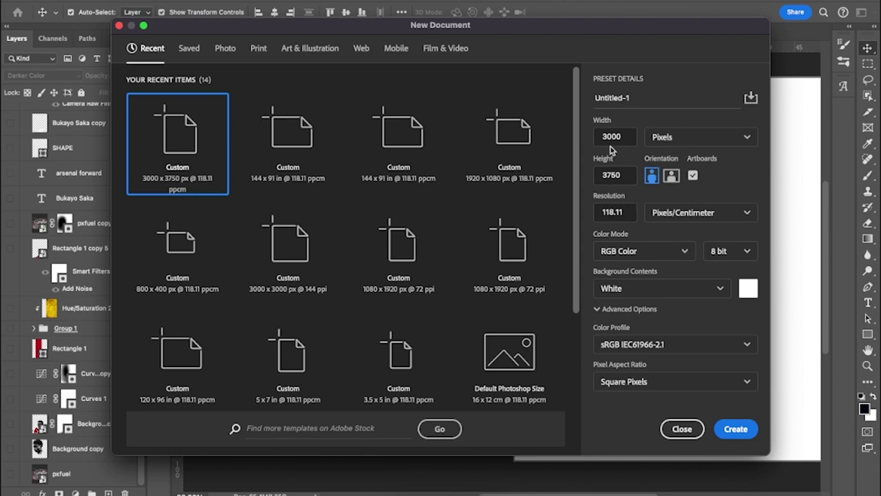
# Create a 3000 × 3750 px RGB Color document with a white background
pyautogui.click(727, 142)
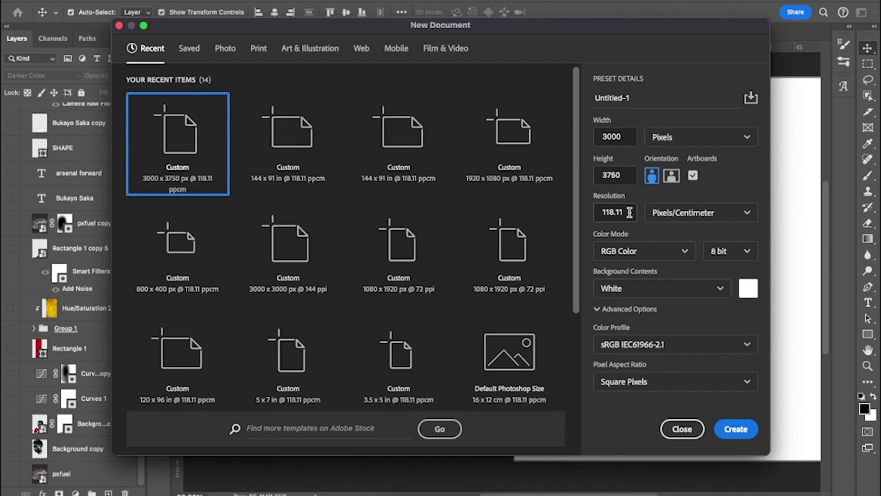
pyautogui.click(685, 252)
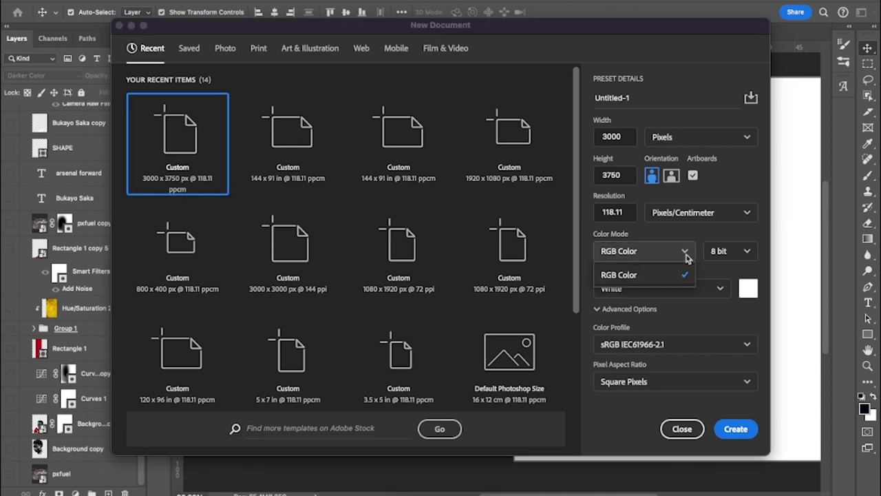
pyautogui.click(687, 256)
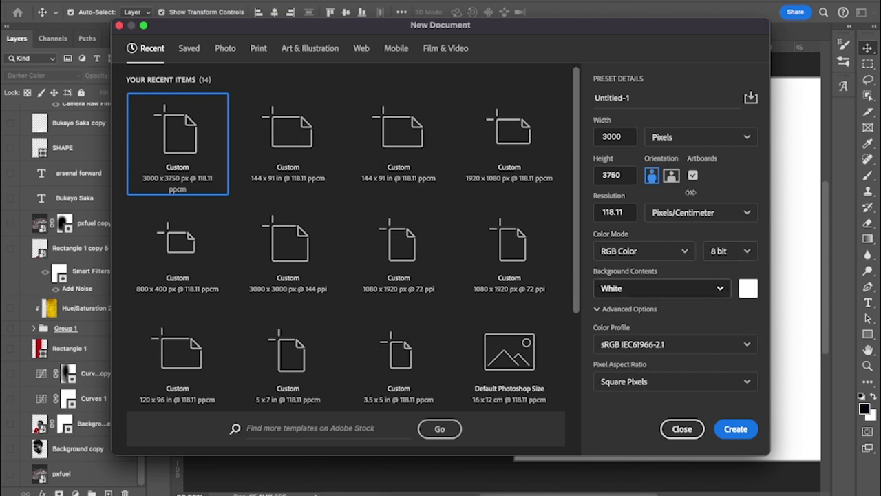
pyautogui.click(736, 428)
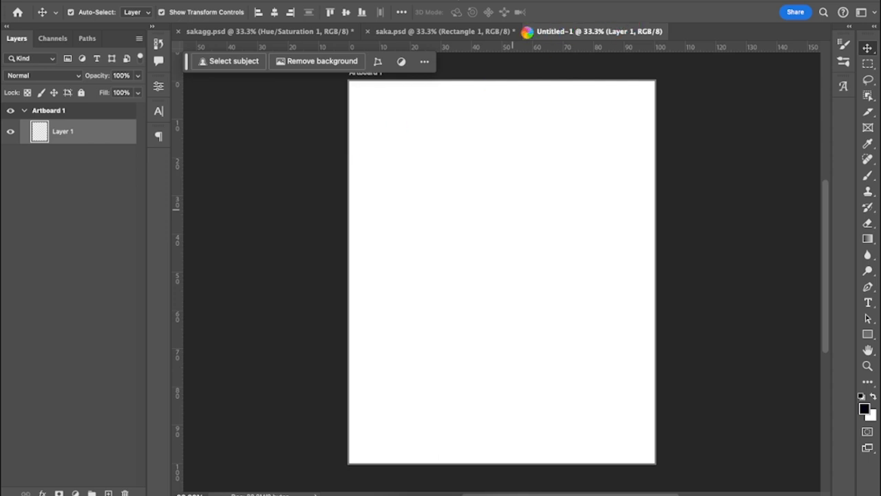
# Close Untitled-1 and select Artboard 1 copy in saka.psd with the Artboard tool
pyautogui.click(528, 31)
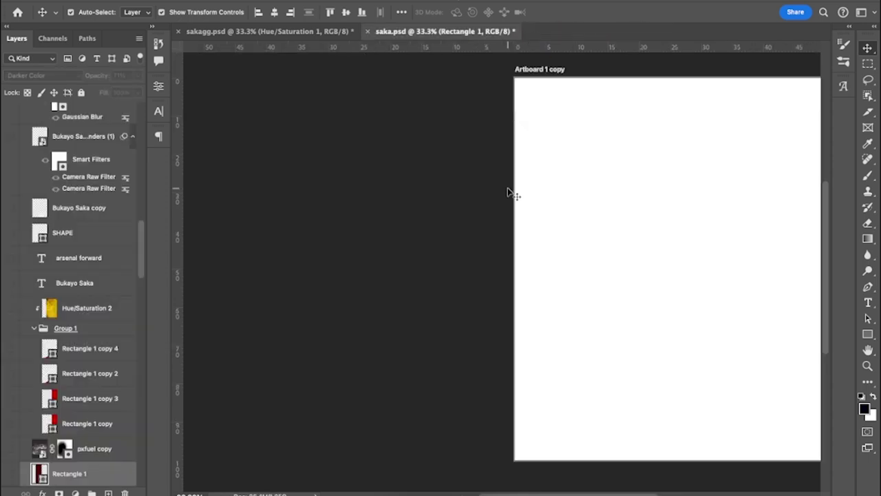
pyautogui.hscroll(5, 509, 194)
pyautogui.hscroll(5, 509, 194)
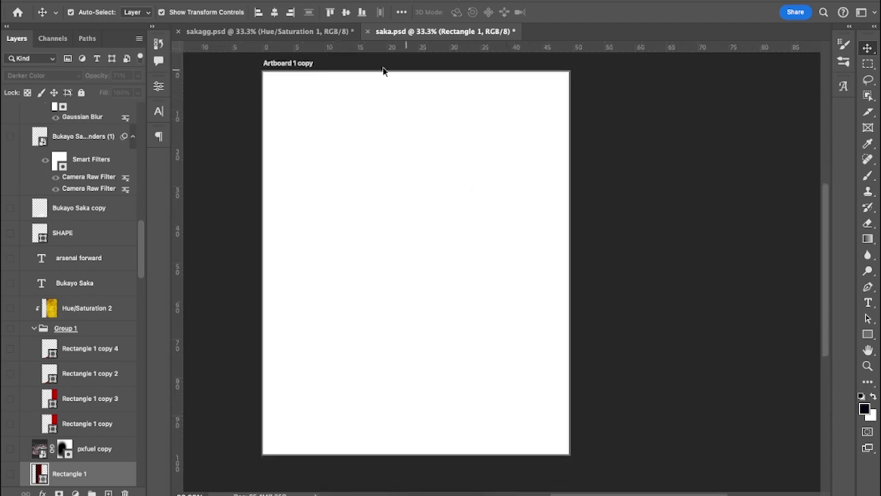
pyautogui.hotkey('shift', 'v')
pyautogui.click(349, 76)
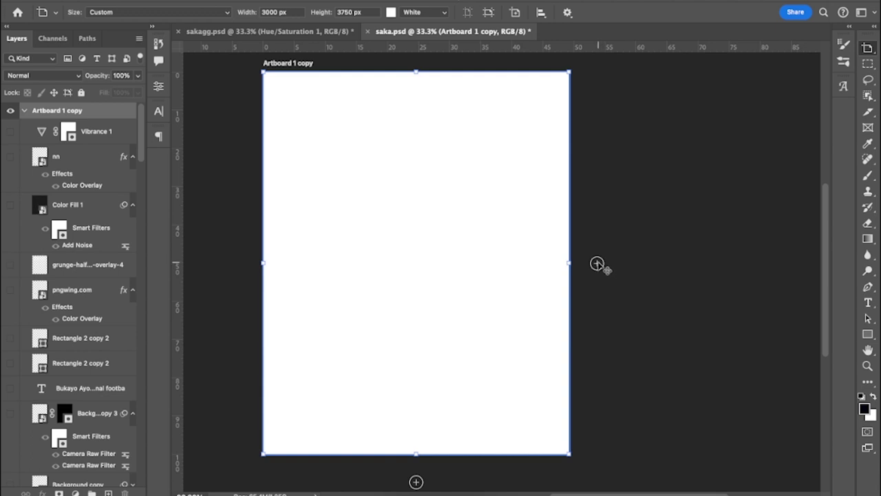
pyautogui.click(597, 263)
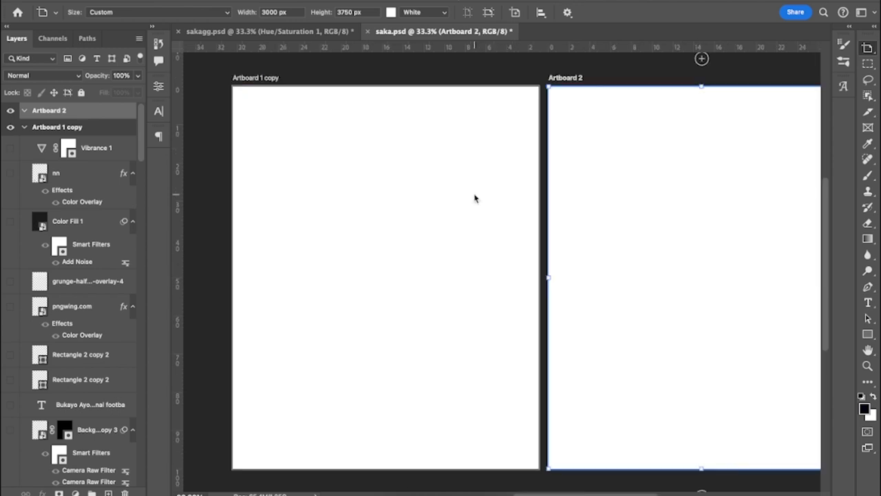
pyautogui.press('Delete')
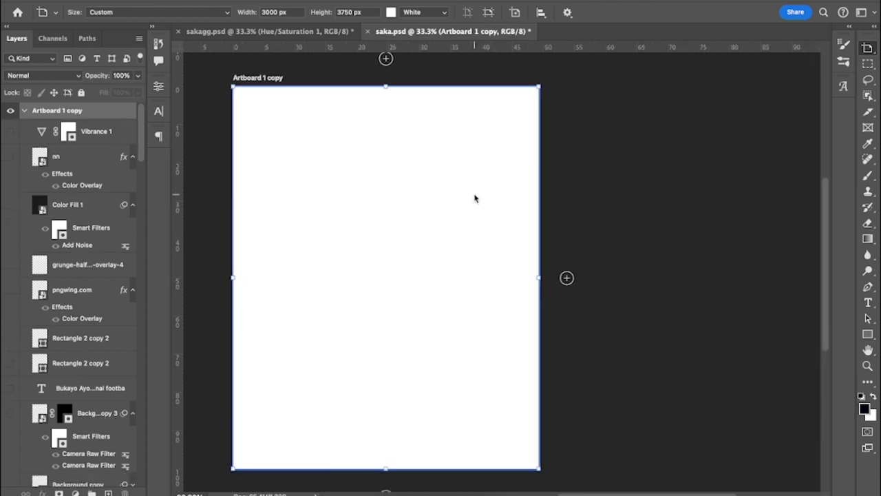
pyautogui.hscroll(-5, 295, 282)
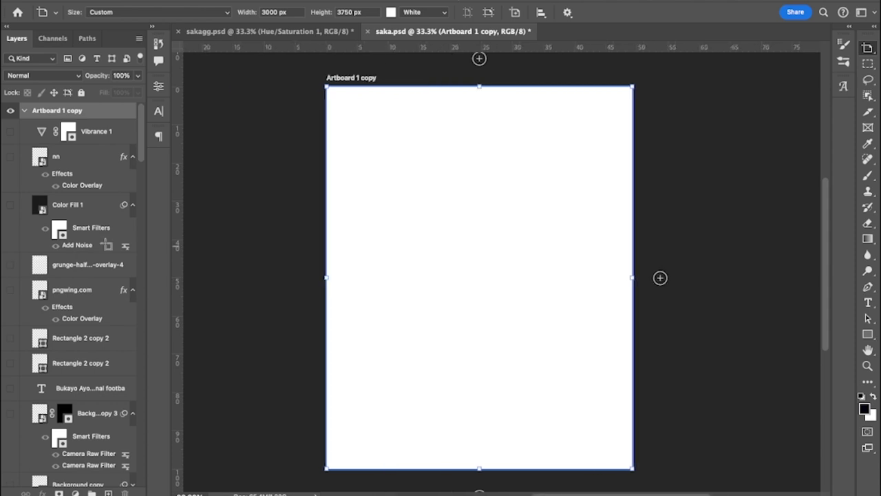
# Turn on the Smart Filters (Add Noise) under Rectangle 1 copy 5
pyautogui.scroll(-10, 43, 276)
pyautogui.scroll(-10, 43, 275)
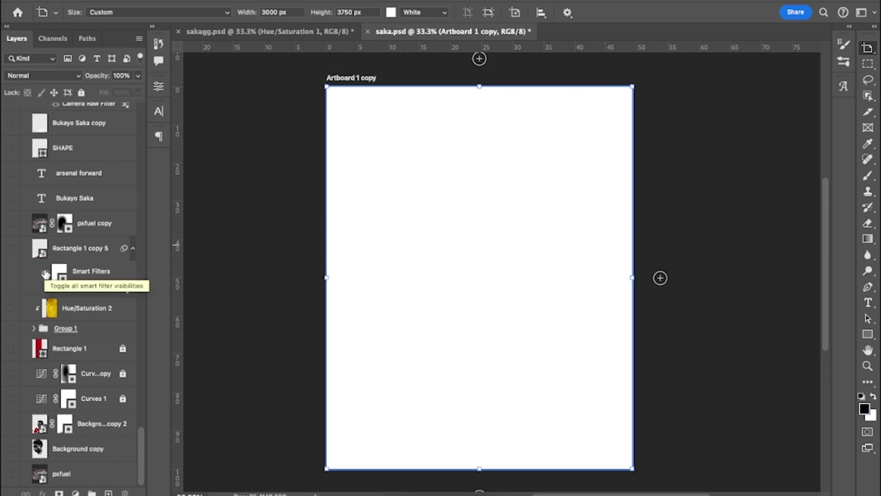
pyautogui.click(45, 274)
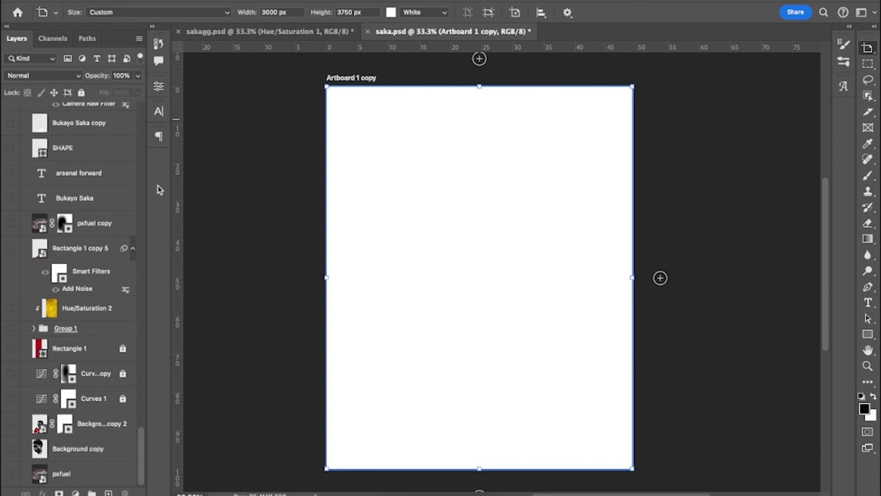
# Select the Artboard 1 group in the Layers panel
pyautogui.scroll(-10, 121, 167)
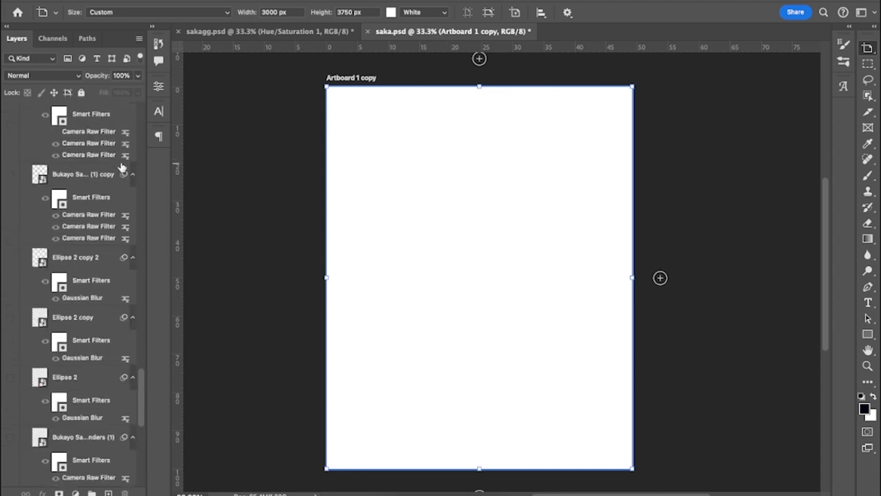
pyautogui.scroll(7, 121, 167)
pyautogui.scroll(1, 69, 227)
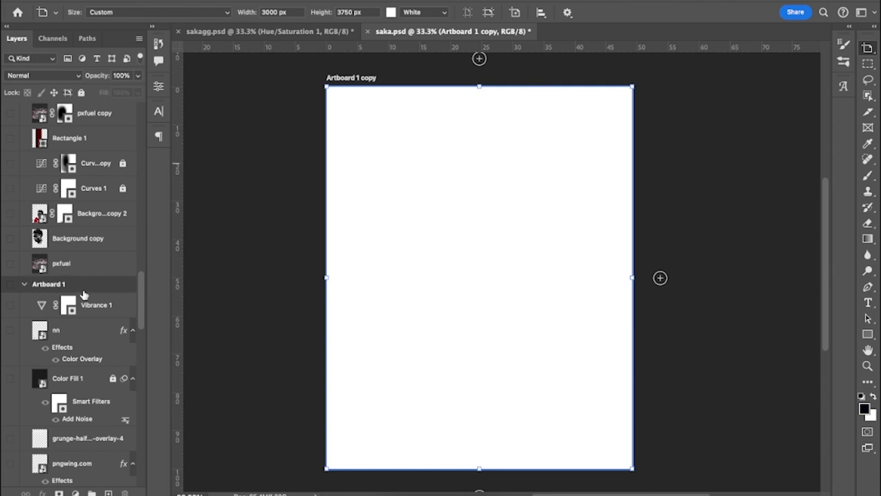
pyautogui.click(45, 287)
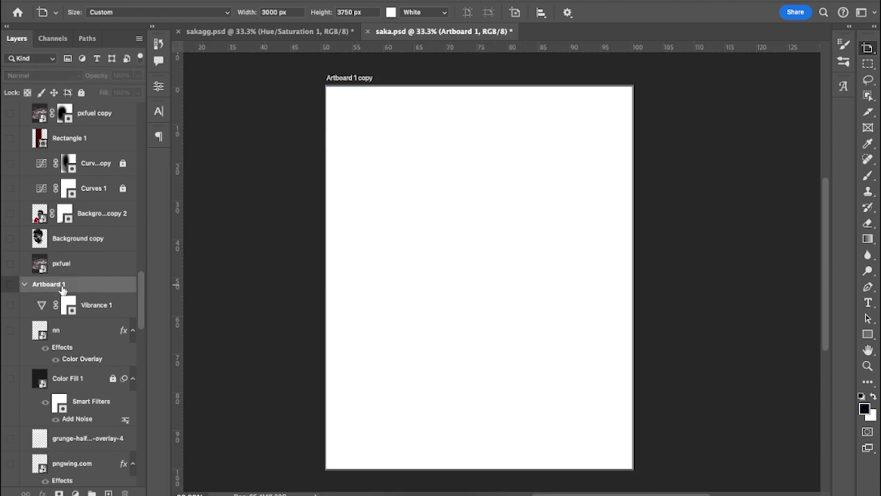
pyautogui.scroll(2, 76, 300)
pyautogui.scroll(-5, 104, 301)
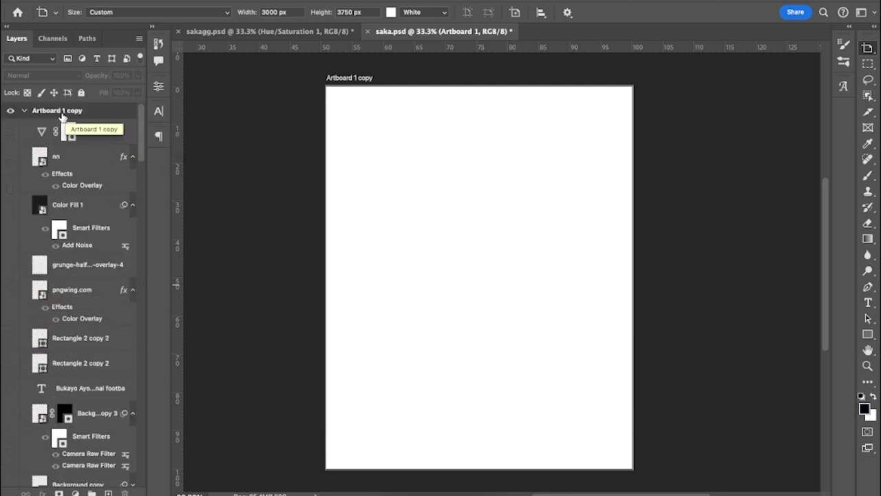
pyautogui.scroll(-10, 62, 117)
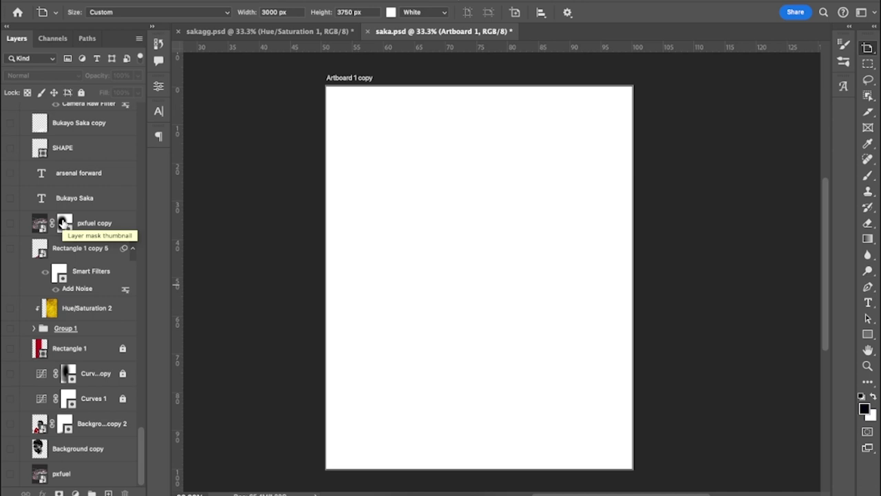
# Show the pxfuel stadium photo on Artboard 1 and select the Background copy layer
pyautogui.click(9, 474)
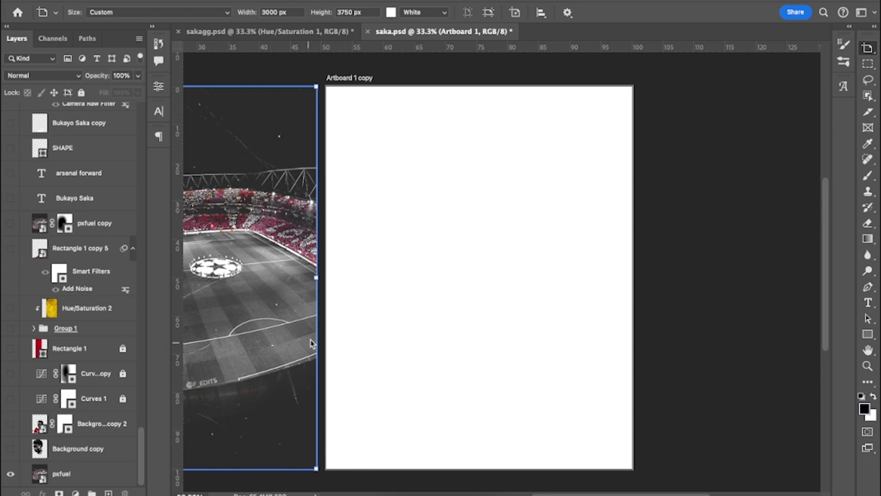
pyautogui.hscroll(-10, 328, 320)
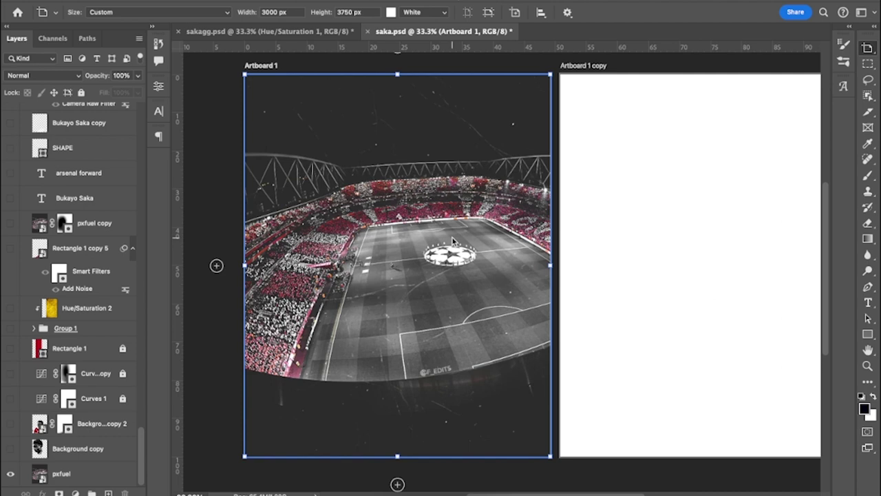
pyautogui.hscroll(-3, 402, 252)
pyautogui.scroll(-2, 401, 252)
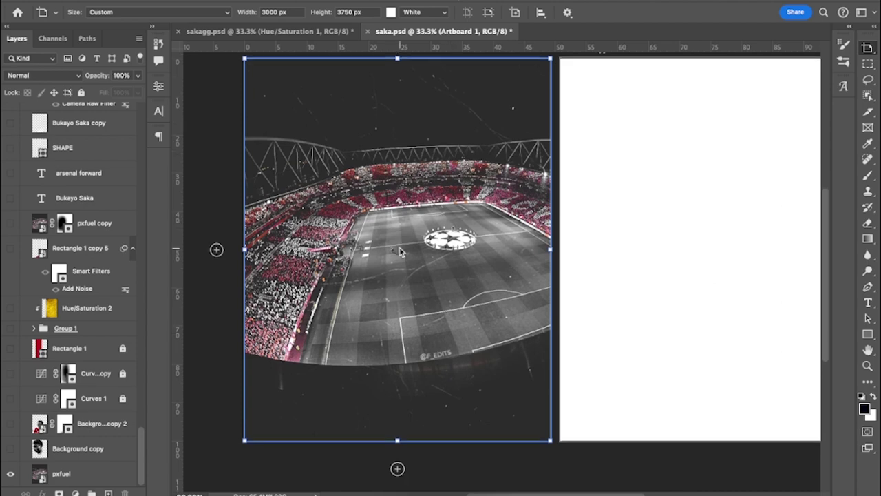
pyautogui.scroll(1, 402, 252)
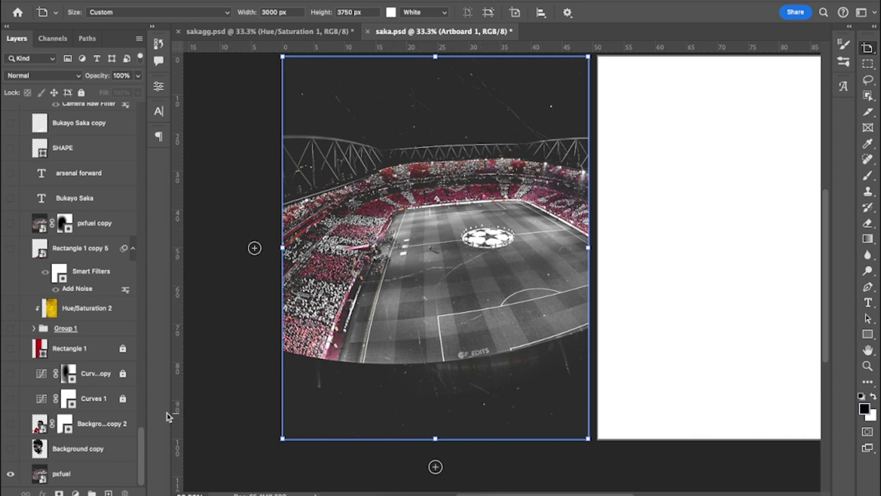
pyautogui.click(69, 453)
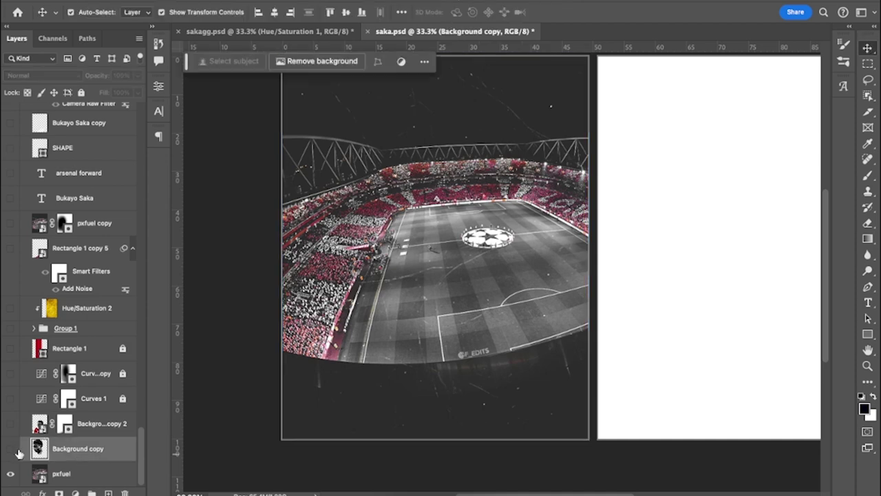
# Make the black-and-white portrait and the Arsenal-shirt cutout layers visible over the stadium
pyautogui.click(10, 450)
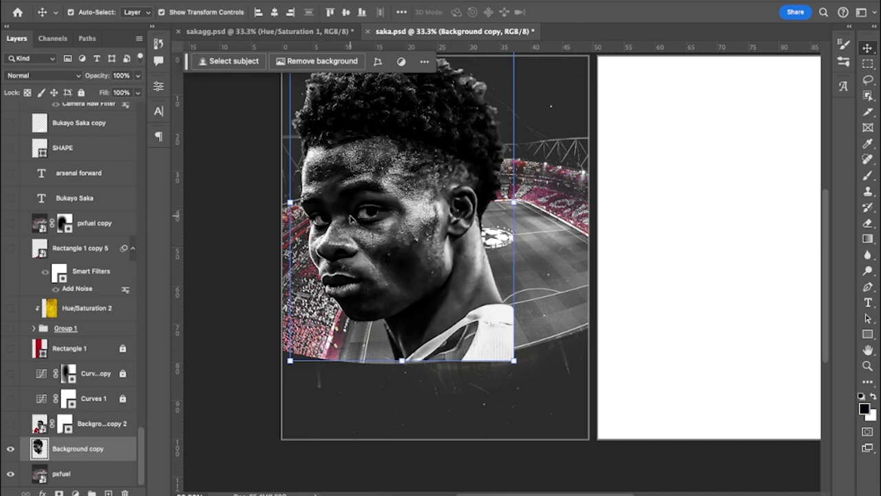
pyautogui.click(406, 0)
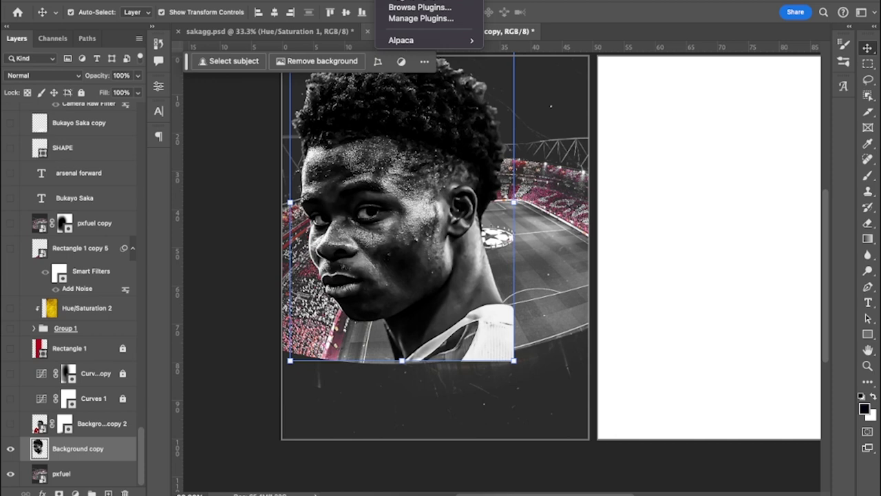
pyautogui.moveTo(307, 0)
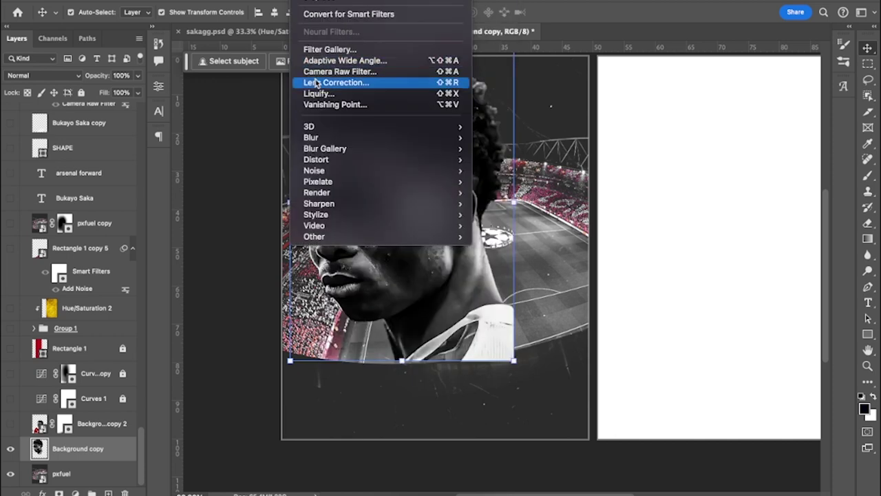
pyautogui.click(585, 11)
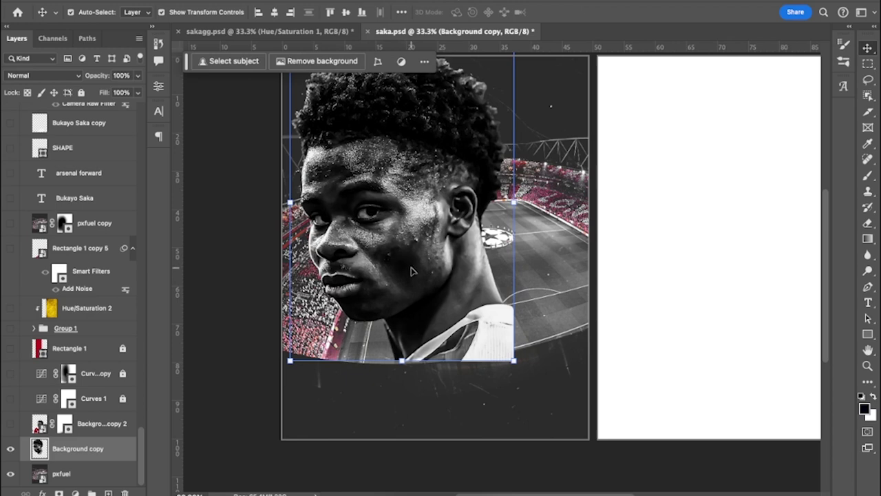
pyautogui.click(11, 424)
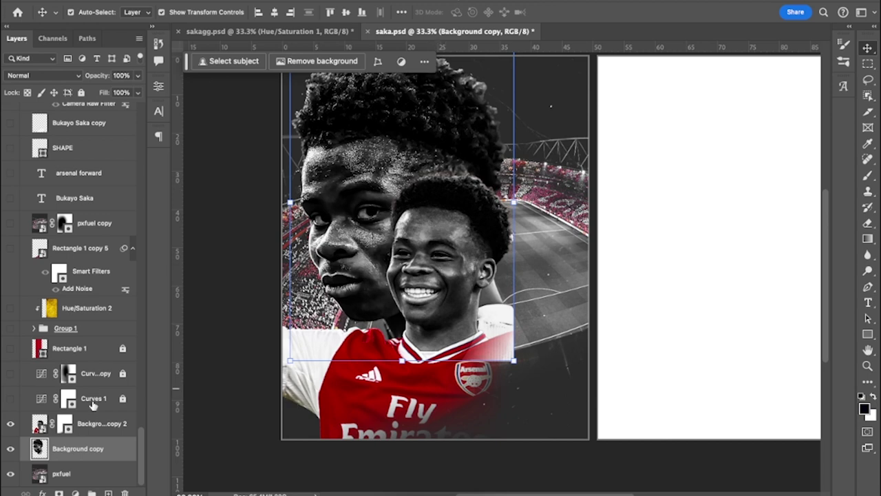
# Apply the Camera Raw Filter to the Background copy 2 layer
pyautogui.click(97, 426)
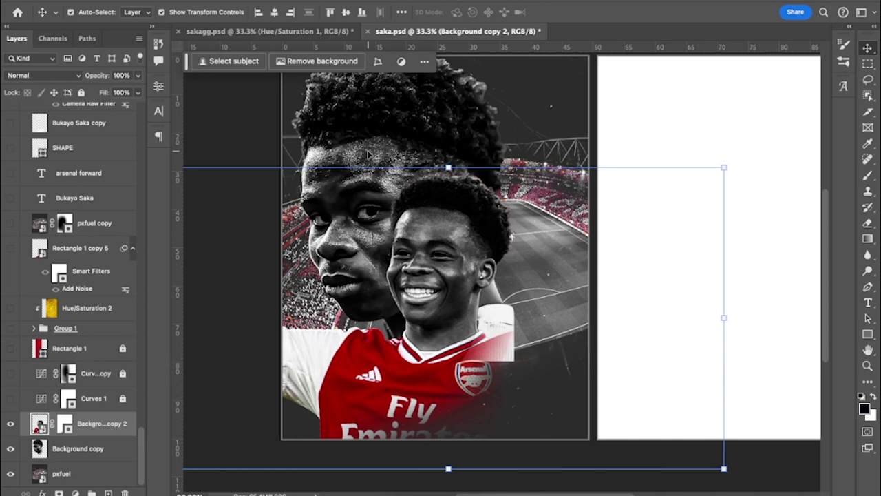
pyautogui.click(310, 1)
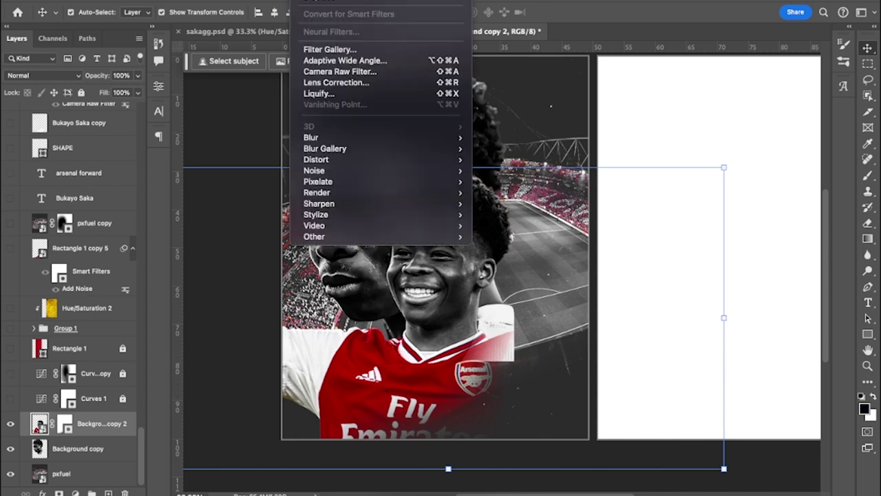
pyautogui.click(340, 72)
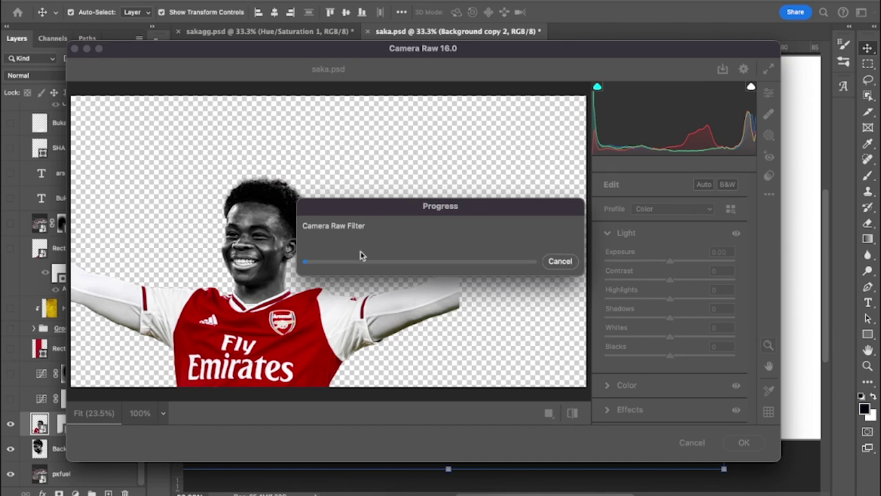
# Try quitting the stuck application from its Dock shortcut menu
pyautogui.rightClick(377, 475)
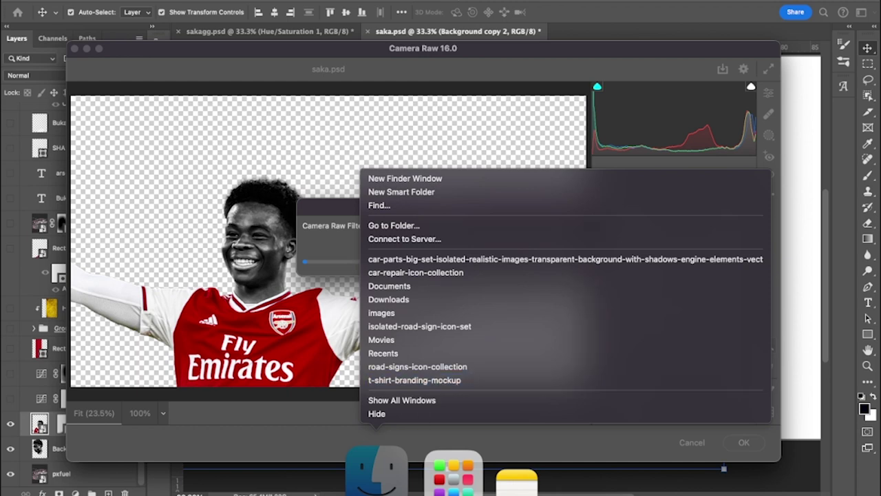
pyautogui.press('Escape')
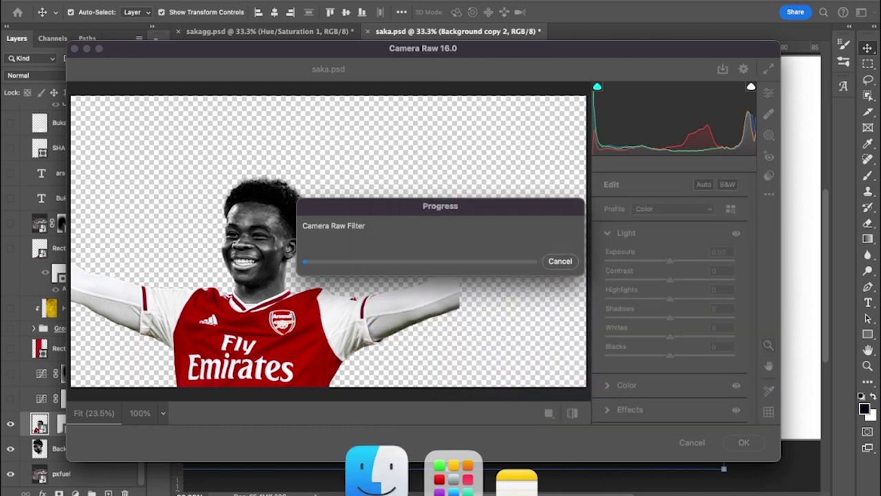
pyautogui.rightClick(599, 490)
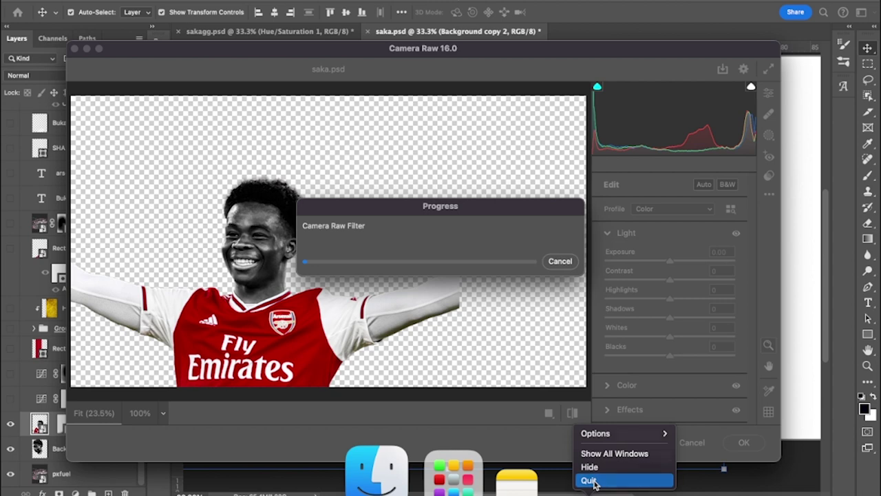
pyautogui.click(591, 481)
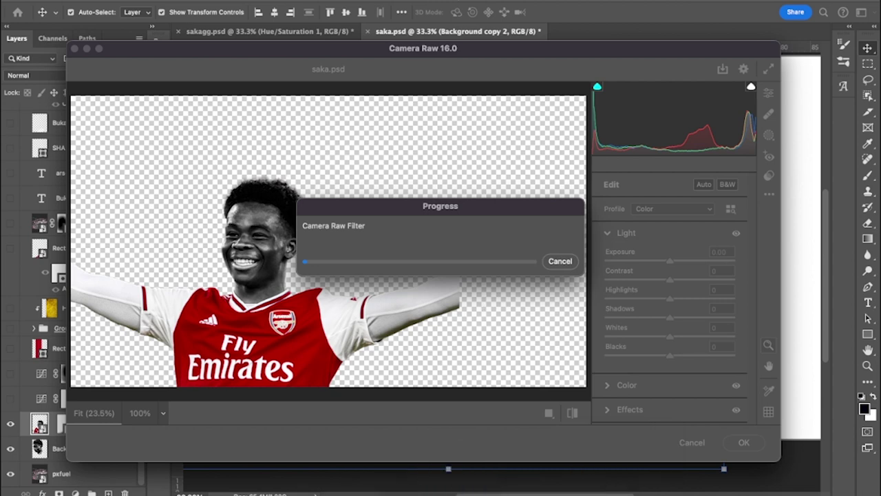
# Force quit Adobe Photoshop 2024 via the Apple menu's Force Quit window
pyautogui.click(10, 0)
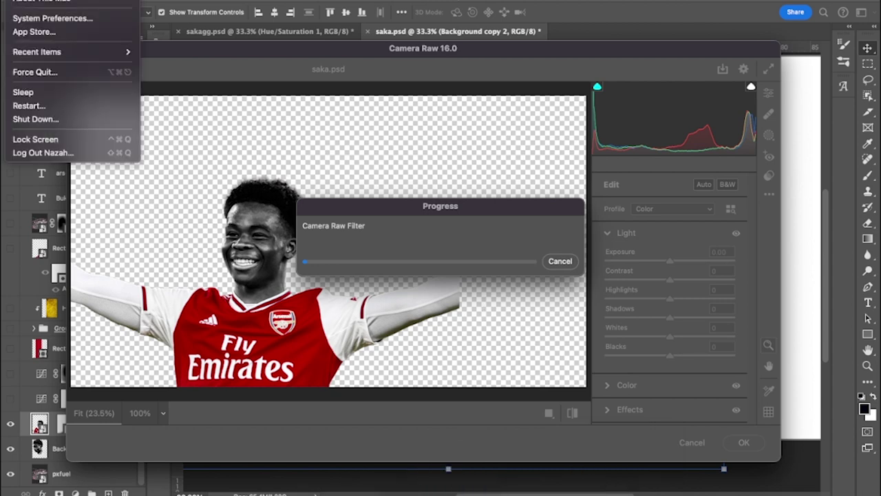
pyautogui.click(32, 72)
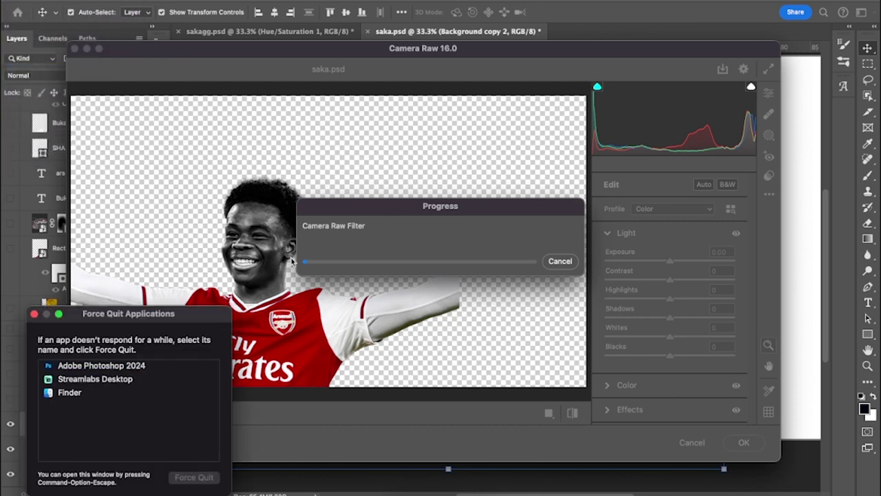
pyautogui.click(123, 367)
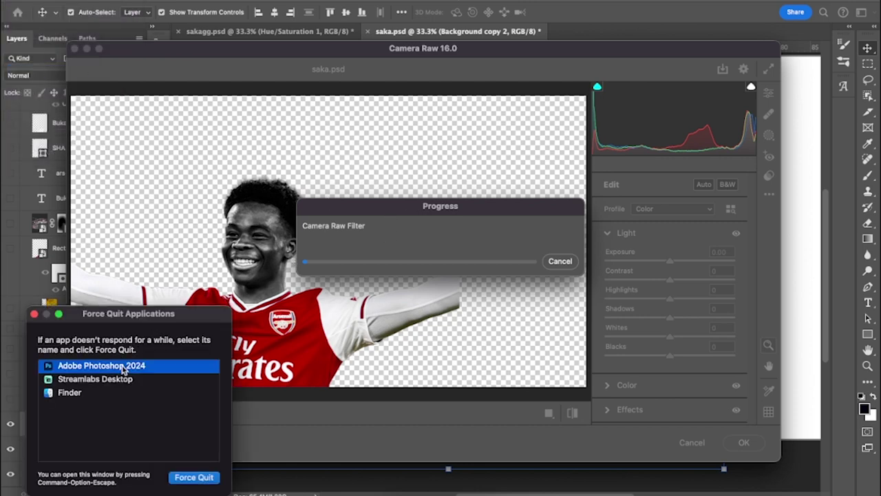
pyautogui.click(204, 477)
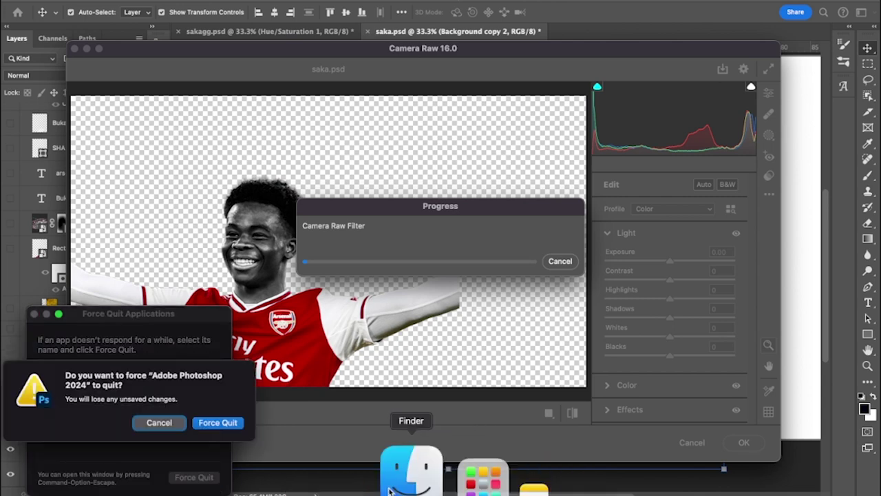
# Force quit the frozen Photoshop and relaunch Adobe Photoshop 2024 from Launchpad
pyautogui.click(219, 420)
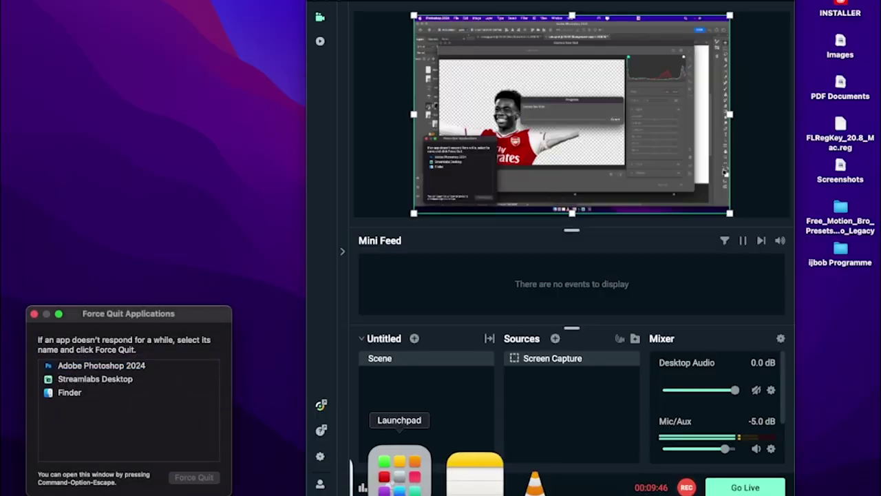
pyautogui.click(405, 482)
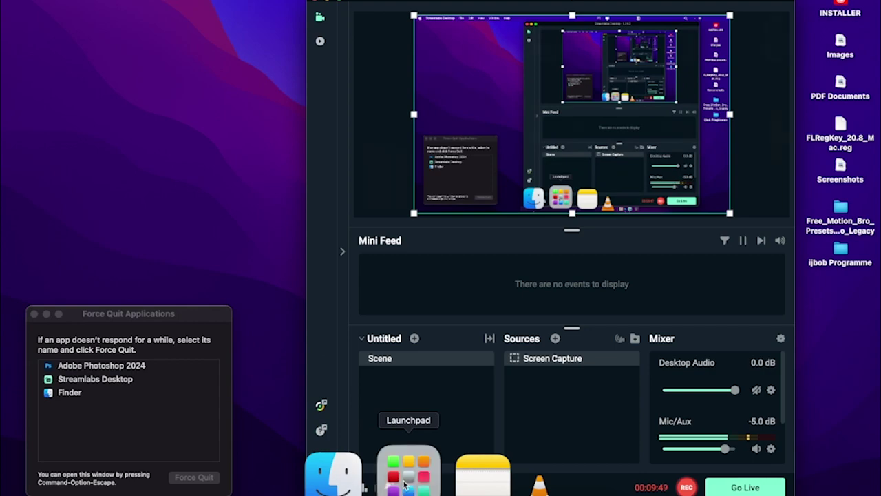
pyautogui.hscroll(-3, 464, 280)
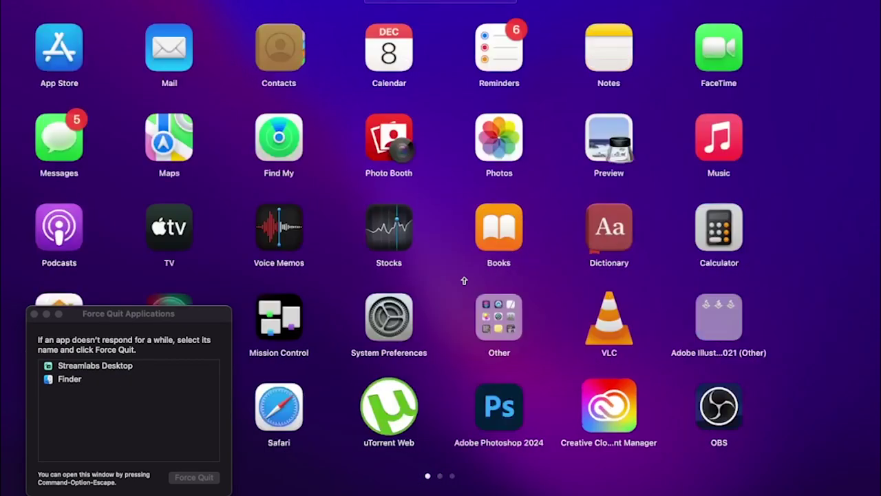
pyautogui.click(565, 412)
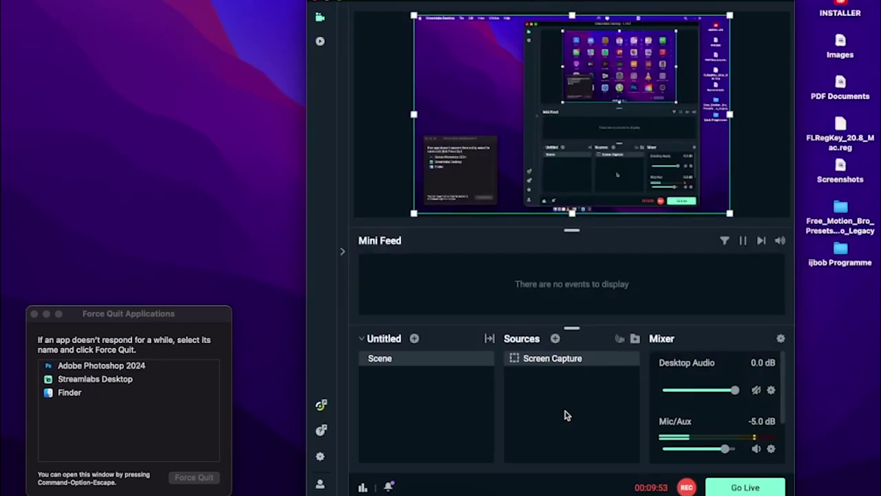
# Close the Force Quit Applications window while Photoshop reopens the recovered saka, sakagg and mockup files
pyautogui.click(33, 315)
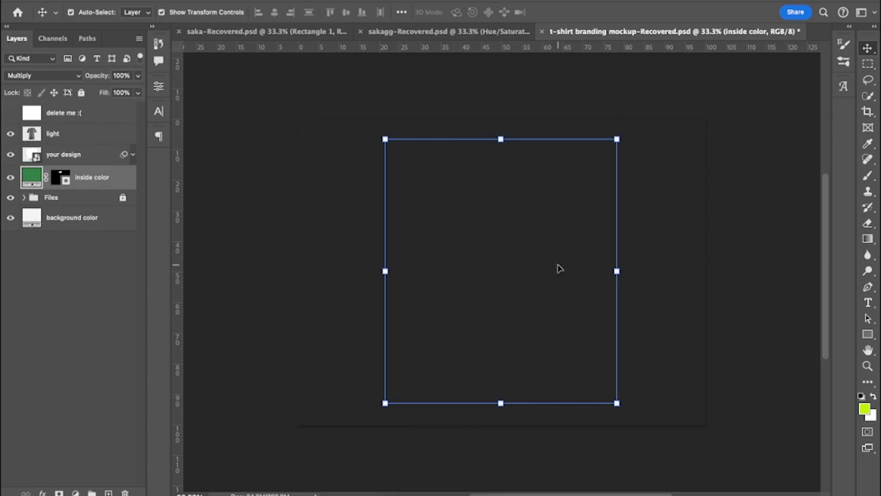
# Close the t-shirt branding mockup without saving and bring saka-Recovered.psd to the front
pyautogui.click(542, 32)
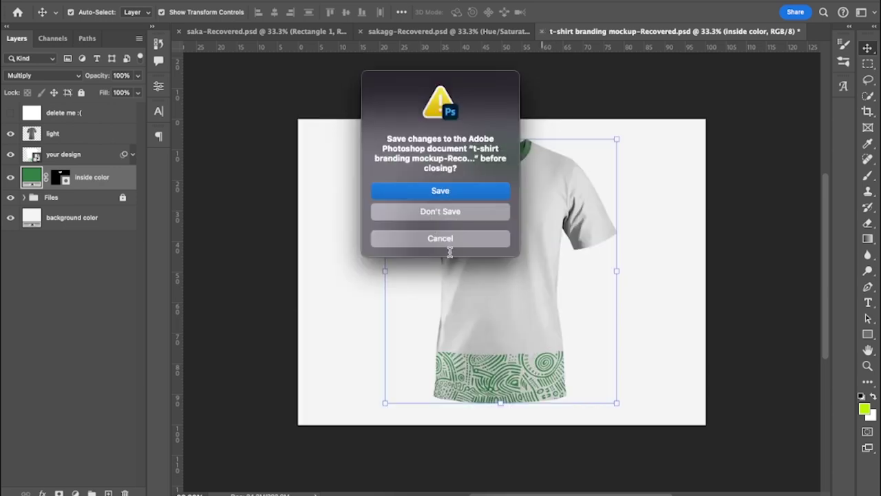
pyautogui.click(449, 213)
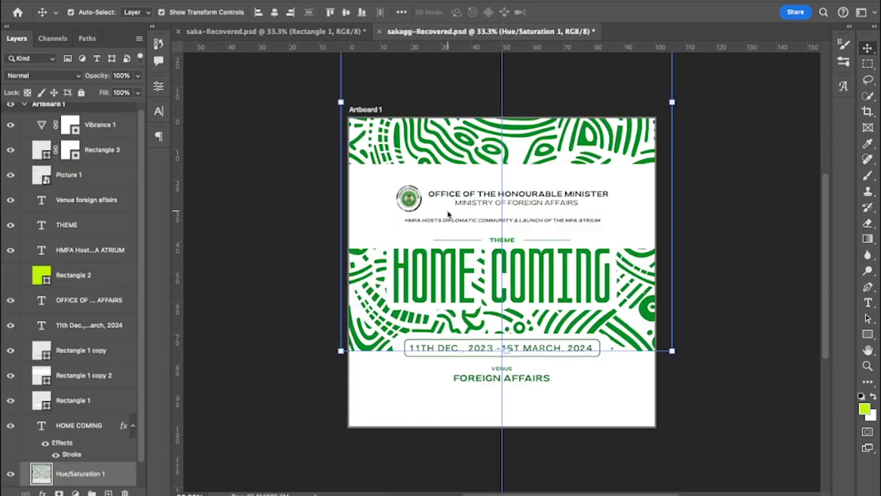
pyautogui.click(331, 32)
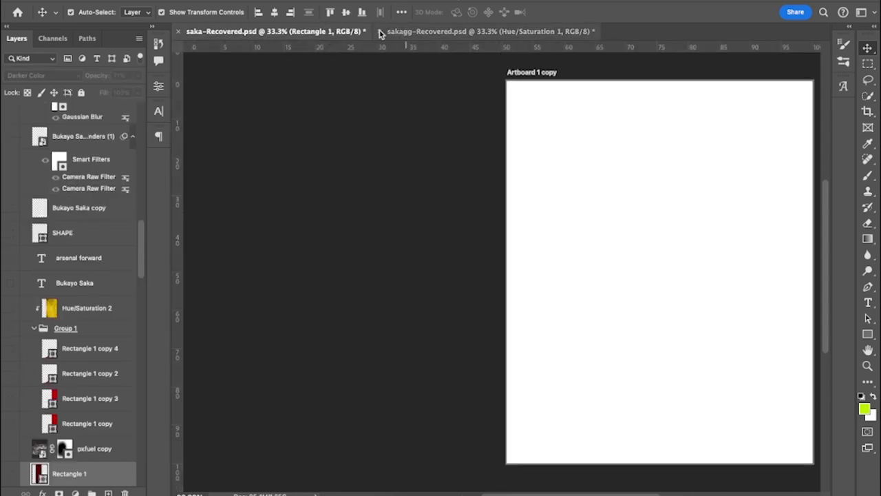
# Turn the pxfuel layer's visibility back on so the grey stadium fills Artboard 1
pyautogui.scroll(-10, 105, 188)
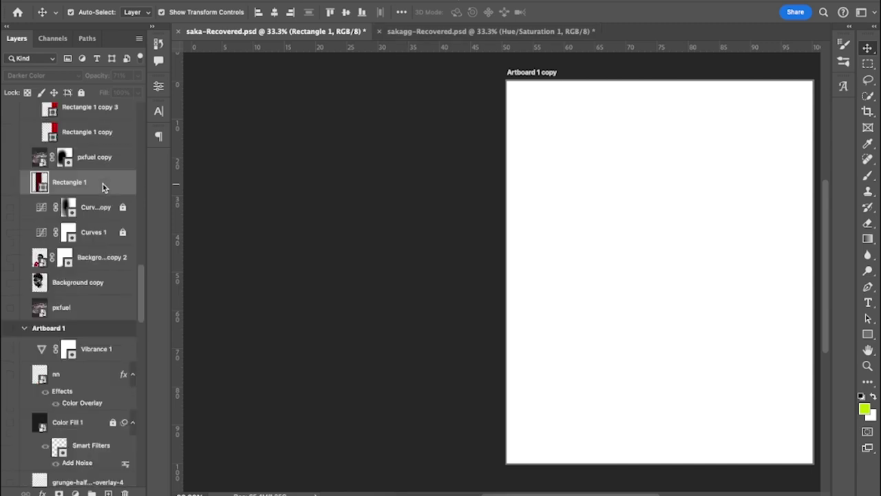
pyautogui.scroll(5, 104, 188)
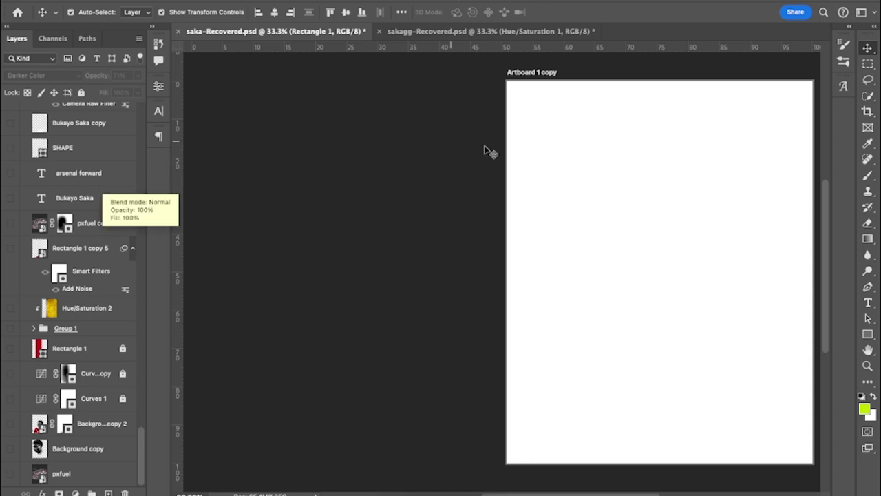
pyautogui.click(382, 32)
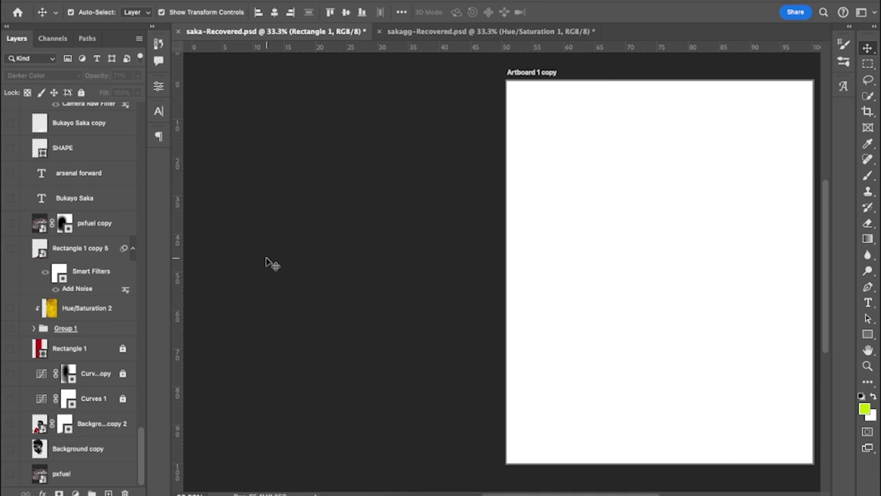
pyautogui.hscroll(5, 267, 262)
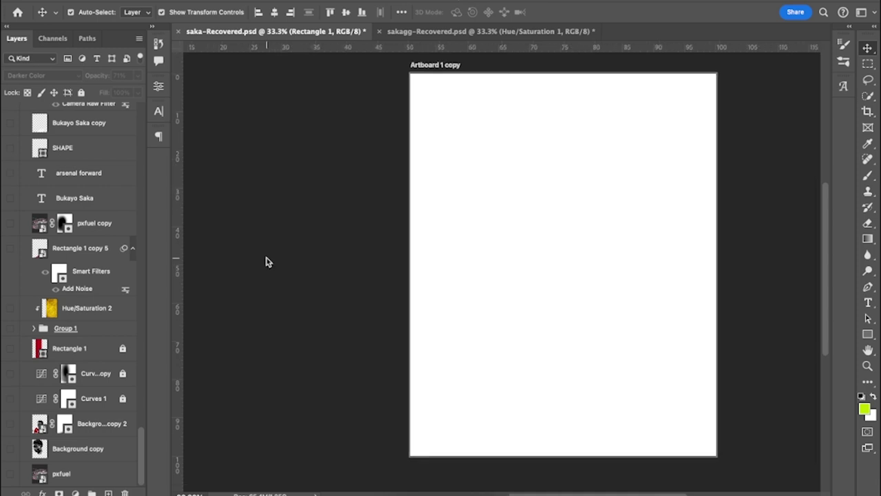
pyautogui.hscroll(1, 267, 261)
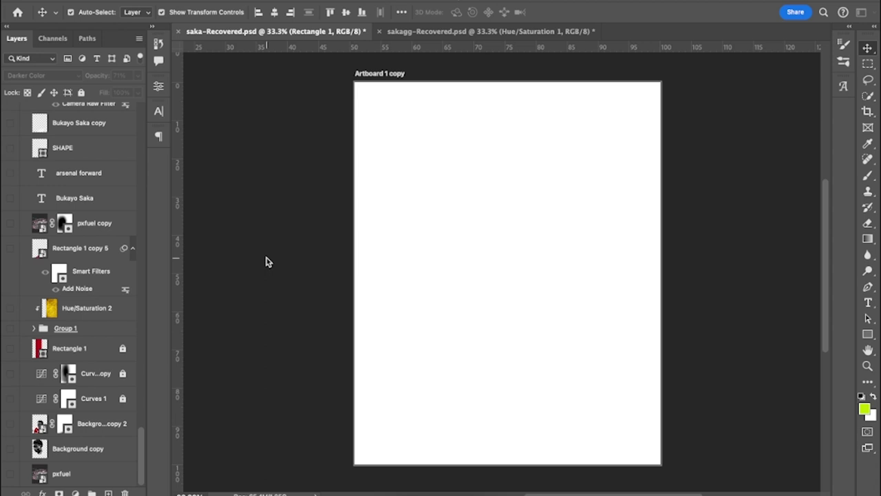
pyautogui.click(11, 475)
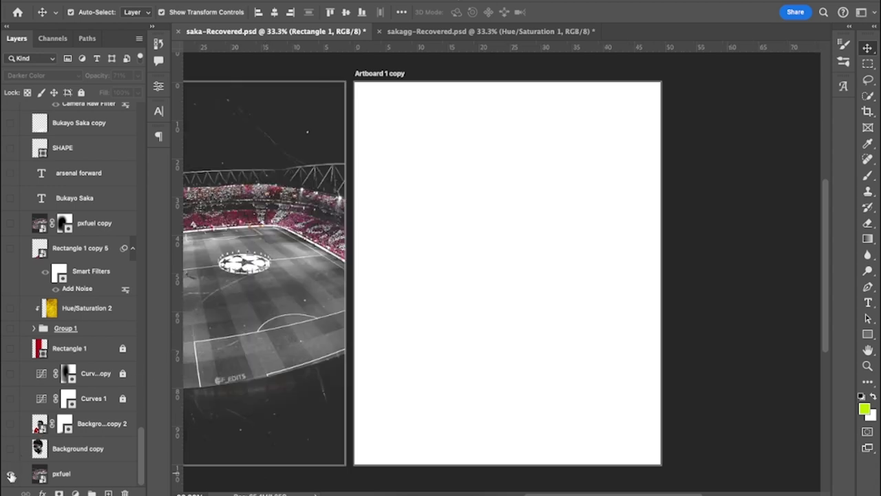
pyautogui.hscroll(-10, 219, 354)
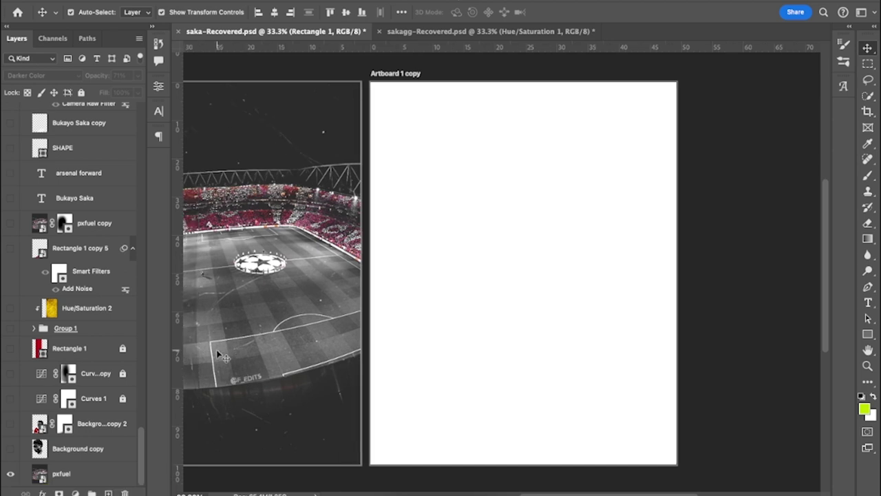
pyautogui.scroll(3, 219, 354)
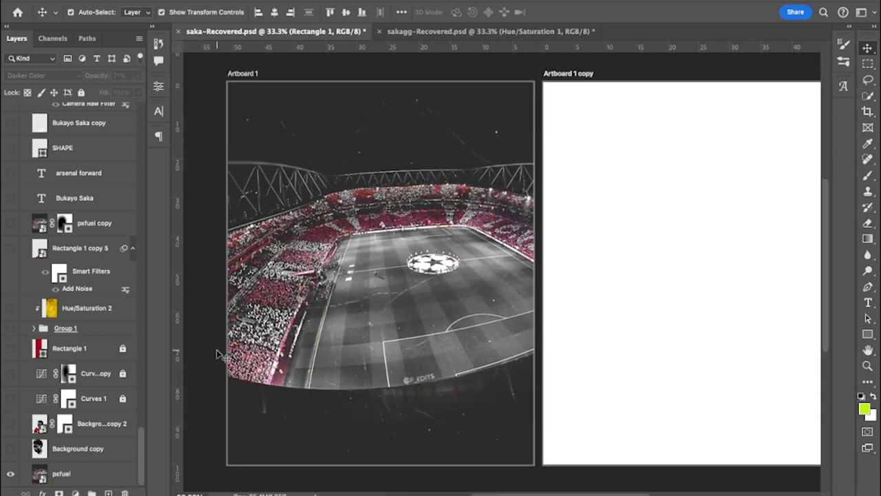
pyautogui.hscroll(-3, 219, 354)
pyautogui.scroll(1, 219, 354)
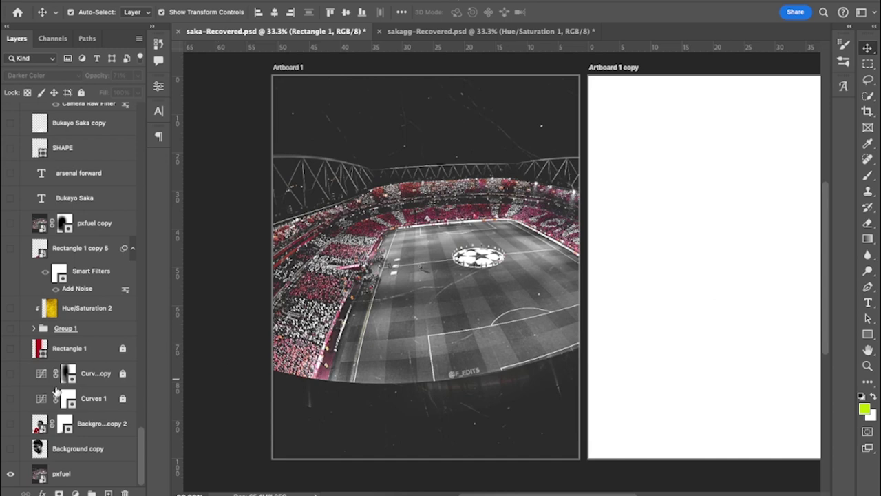
# Show the close-up portrait and red-shirt cutout Background copy layers, targeting the cutout's mask
pyautogui.click(10, 448)
pyautogui.click(10, 424)
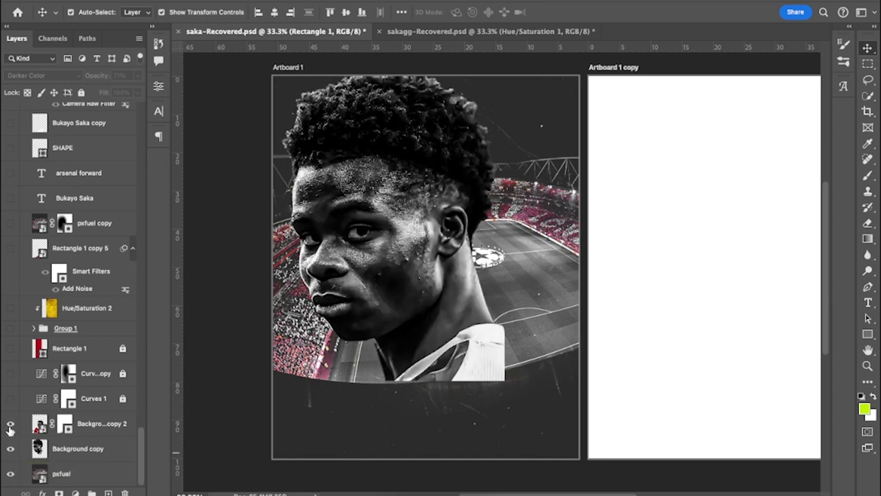
pyautogui.click(66, 426)
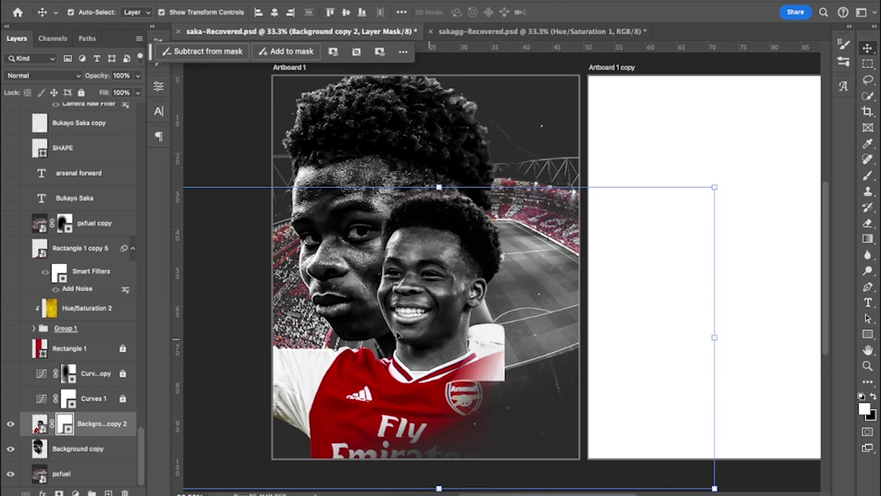
# Disable then re-enable the cutout's layer mask, fading the shirt's lower right, and select Rectangle 1
pyautogui.rightClick(67, 427)
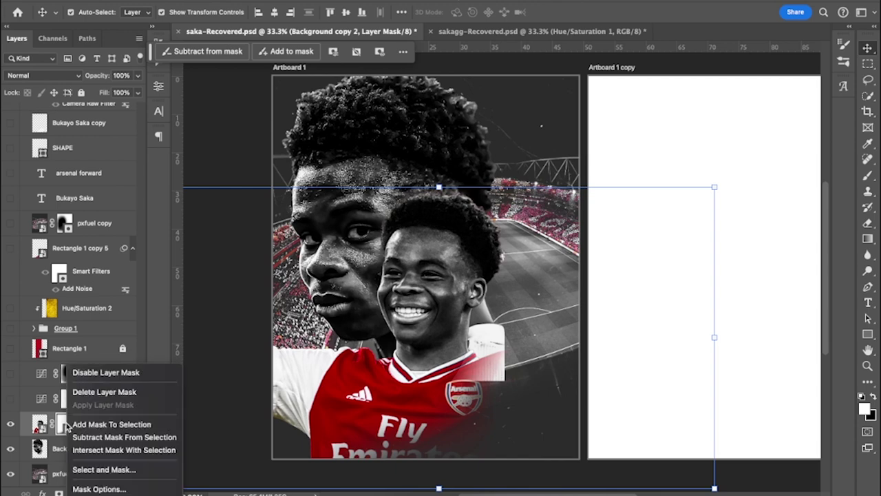
pyautogui.click(82, 373)
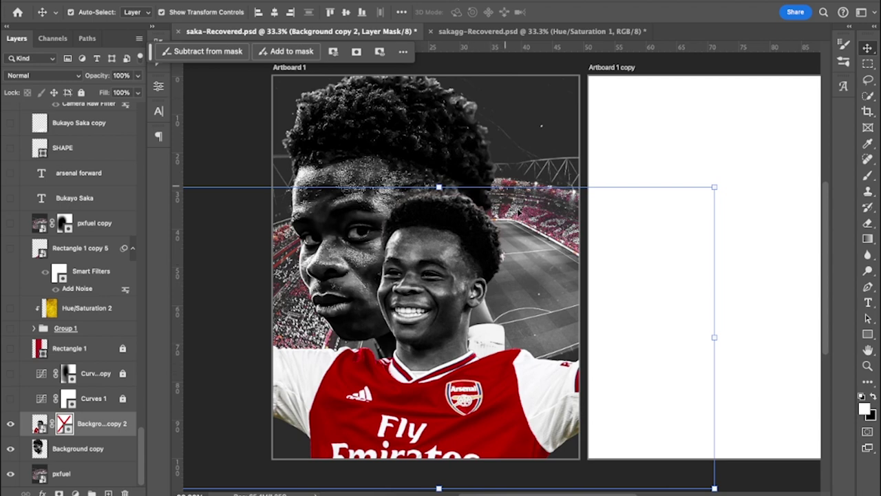
pyautogui.rightClick(67, 420)
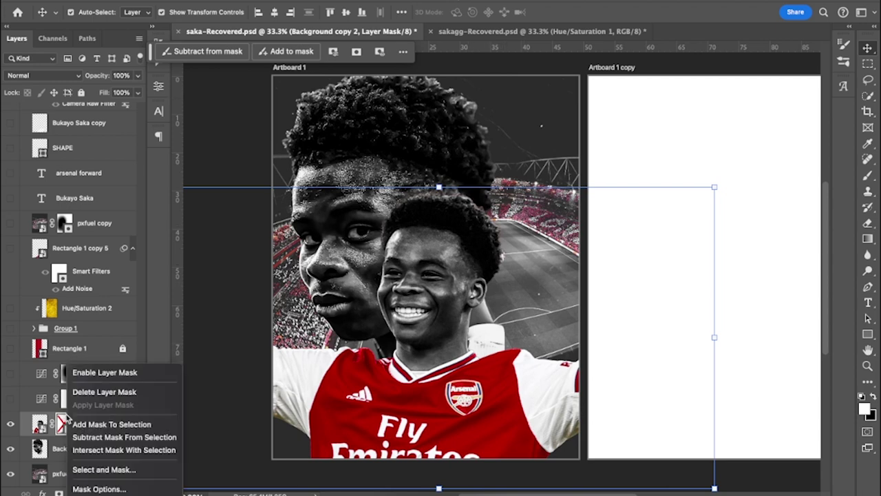
pyautogui.click(86, 372)
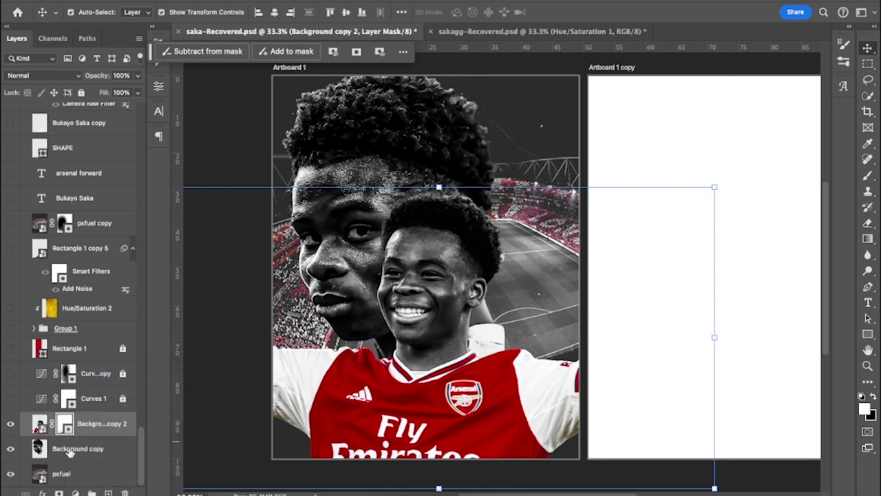
pyautogui.click(81, 360)
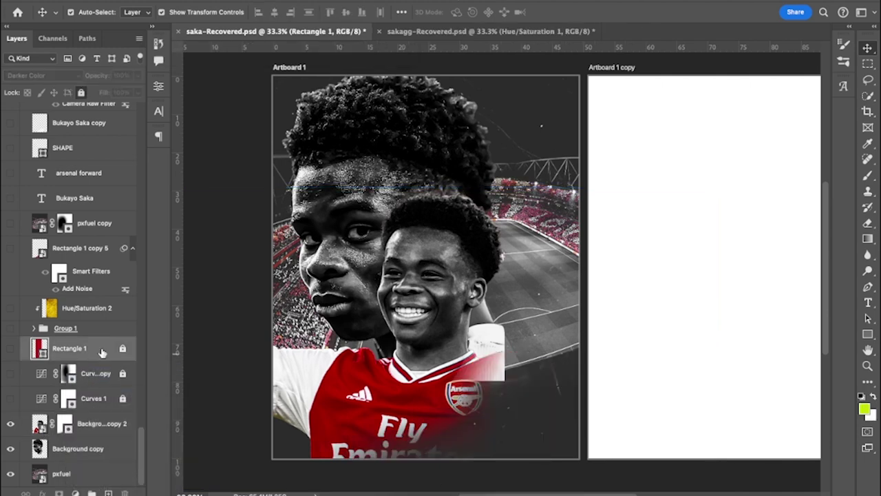
# Add a layer mask to the Hue/Saturation 2 adjustment layer and switch to the Brush tool
pyautogui.click(83, 311)
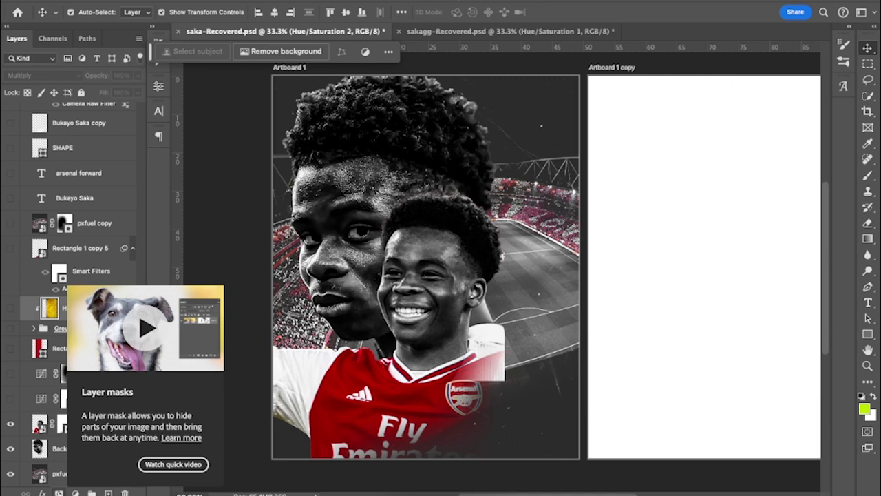
pyautogui.click(59, 493)
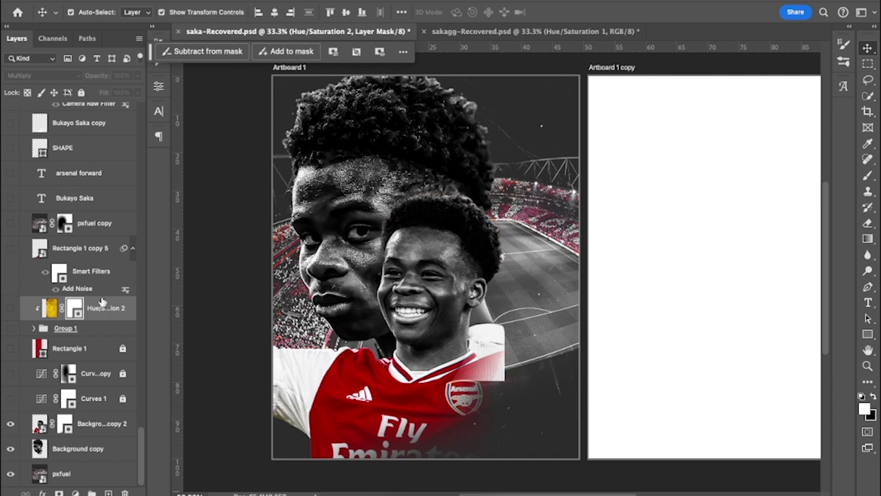
pyautogui.click(869, 176)
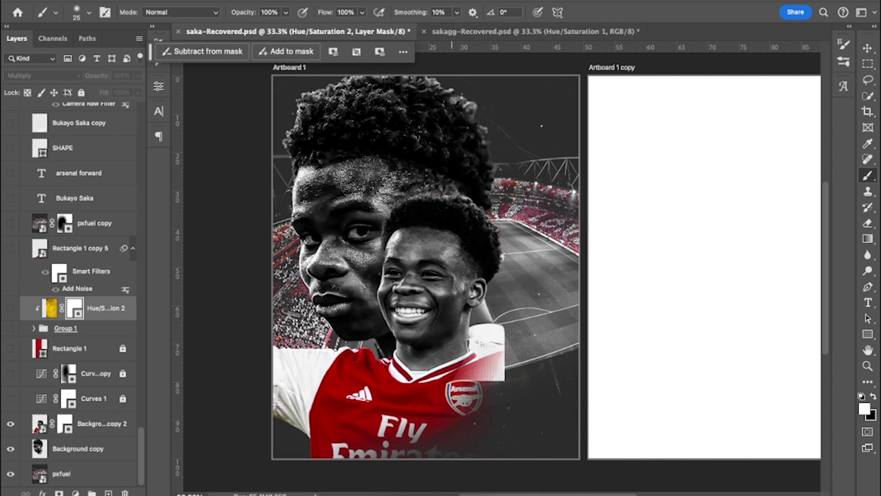
# Lower the brush flow to 11% and target the Background copy 2 layer mask
pyautogui.click(89, 13)
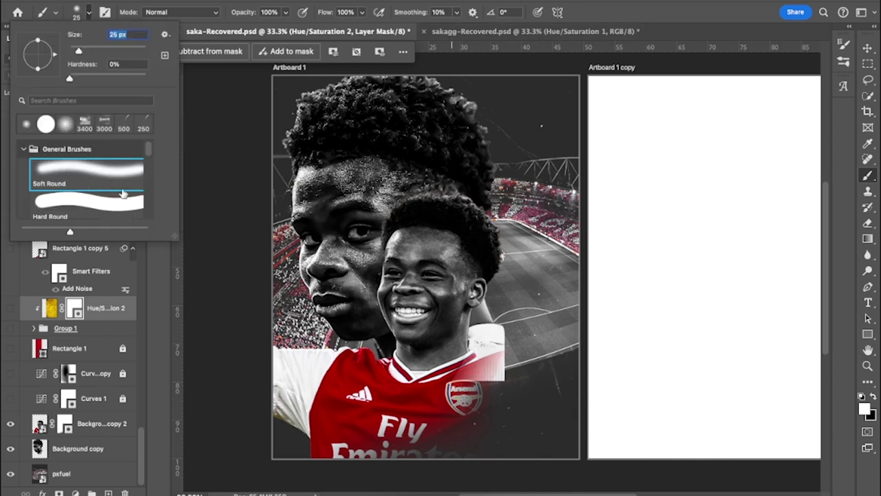
pyautogui.click(281, 3)
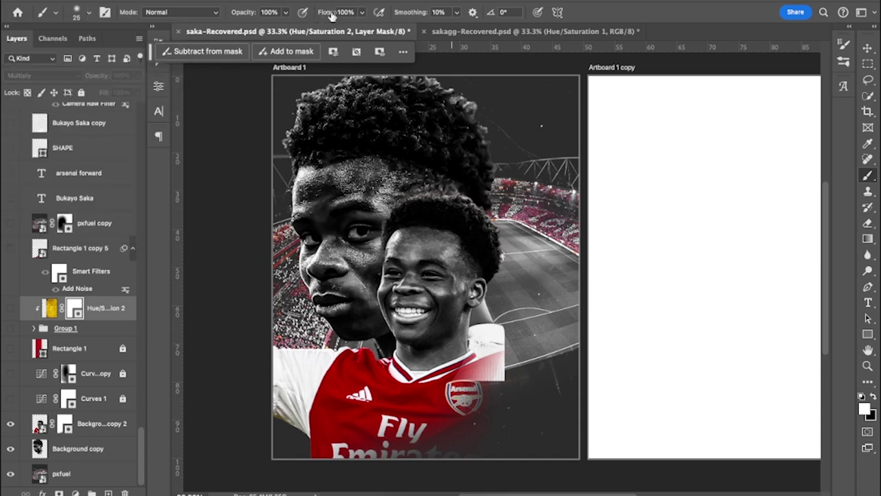
pyautogui.moveTo(331, 15); pyautogui.dragTo(270, 7)
pyautogui.click(64, 425)
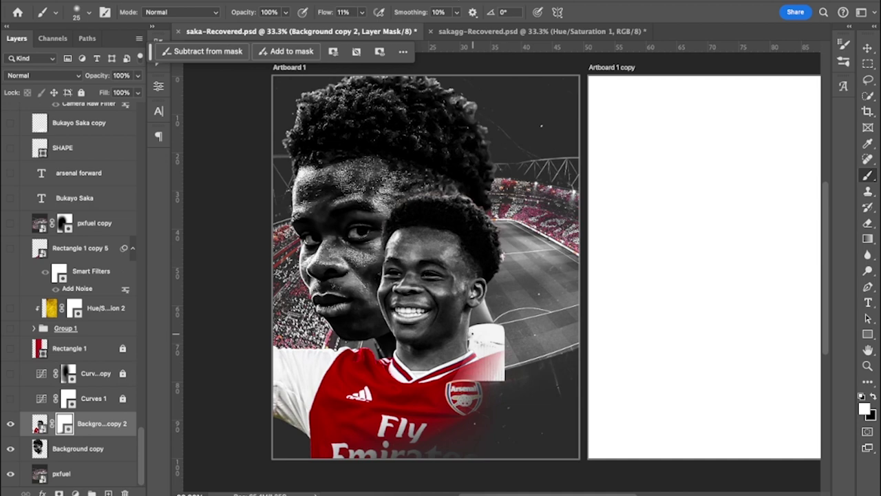
# Enlarge the brush, paint a black trial stroke over the sleeve and crest, then undo it
pyautogui.press(']')
pyautogui.press(']')
pyautogui.press(']')
pyautogui.press(']')
pyautogui.press(']')
pyautogui.press(']')
pyautogui.press(']')
pyautogui.press(']')
pyautogui.press(']')
pyautogui.press(']')
pyautogui.press(']')
pyautogui.press(']')
pyautogui.press(']')
pyautogui.press(']')
pyautogui.press(']')
pyautogui.click(873, 396)
pyautogui.moveTo(499, 348)
pyautogui.mouseDown()
pyautogui.moveTo(505, 403)
pyautogui.moveTo(511, 381)
pyautogui.moveTo(499, 387)
pyautogui.moveTo(468, 461)
pyautogui.moveTo(497, 382)
pyautogui.moveTo(448, 450)
pyautogui.moveTo(512, 369)
pyautogui.moveTo(444, 452)
pyautogui.moveTo(490, 359)
pyautogui.moveTo(440, 441)
pyautogui.moveTo(499, 358)
pyautogui.moveTo(478, 397)
pyautogui.moveTo(493, 382)
pyautogui.moveTo(497, 359)
pyautogui.moveTo(436, 432)
pyautogui.moveTo(465, 422)
pyautogui.moveTo(432, 450)
pyautogui.moveTo(410, 455)
pyautogui.moveTo(450, 452)
pyautogui.moveTo(395, 463)
pyautogui.moveTo(411, 448)
pyautogui.moveTo(404, 456)
pyautogui.moveTo(361, 455)
pyautogui.moveTo(453, 456)
pyautogui.mouseUp()
pyautogui.hotkey('ctrl', 'z')
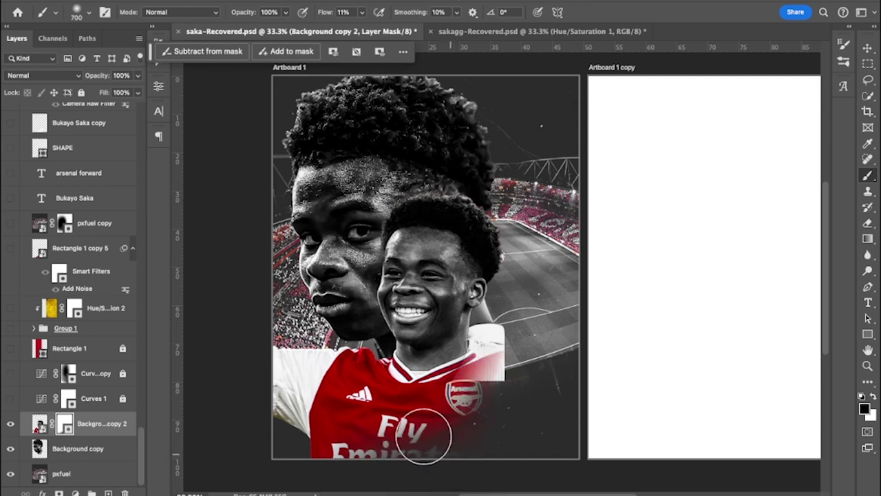
# Switch Curves 1 on, comparing it off and on, without adding a new adjustment layer
pyautogui.click(10, 399)
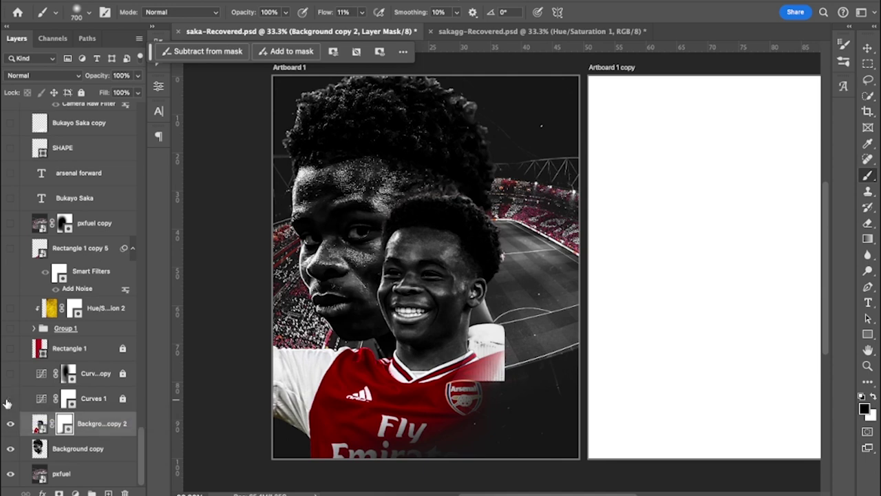
pyautogui.click(9, 399)
pyautogui.click(9, 400)
pyautogui.click(75, 493)
pyautogui.scroll(-1, 104, 455)
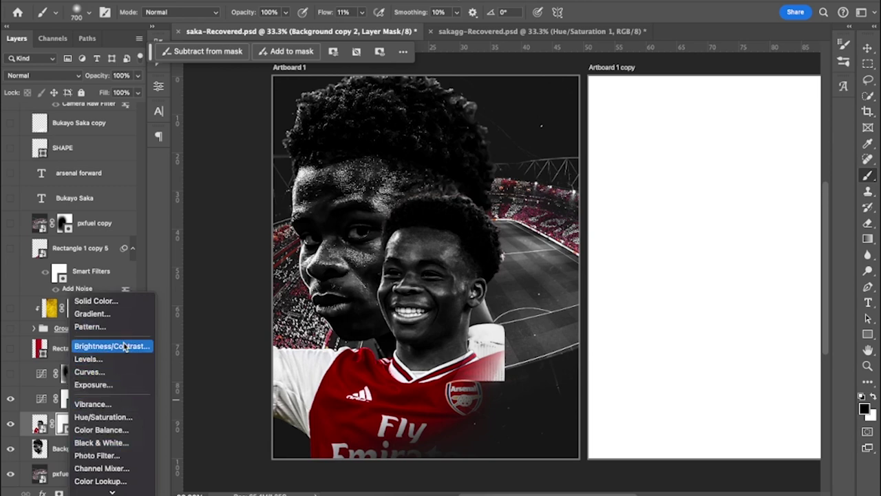
pyautogui.click(163, 274)
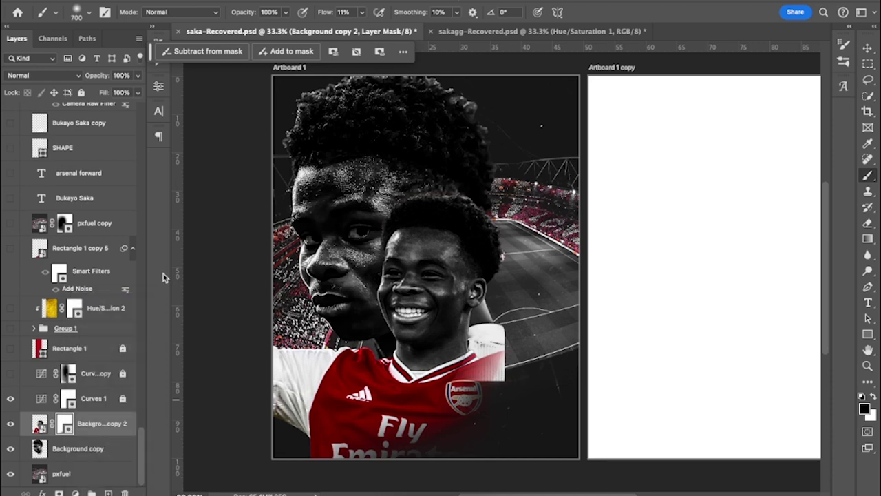
# Dismiss the locked-layer warning on Curves 1 and unlock the layer
pyautogui.click(42, 400)
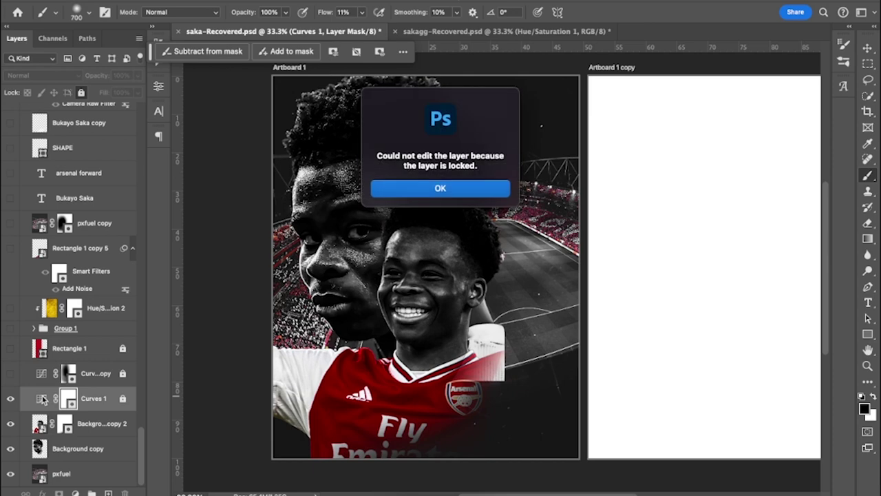
pyautogui.click(449, 191)
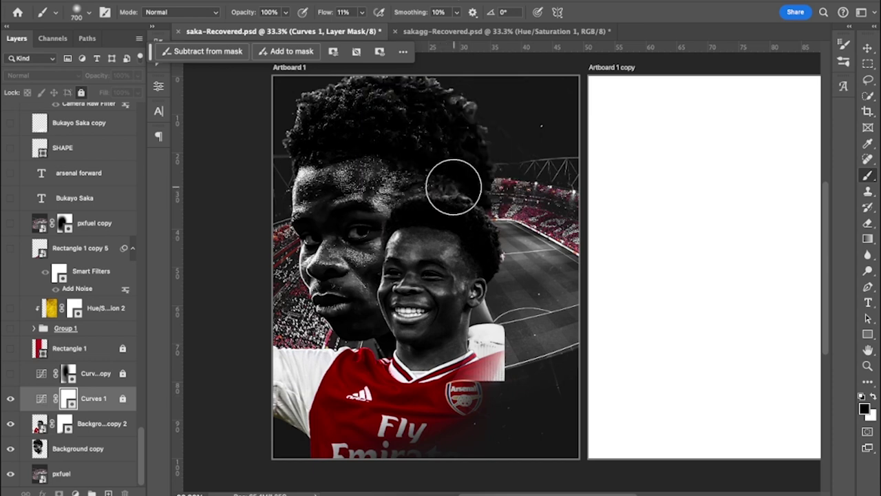
pyautogui.click(122, 399)
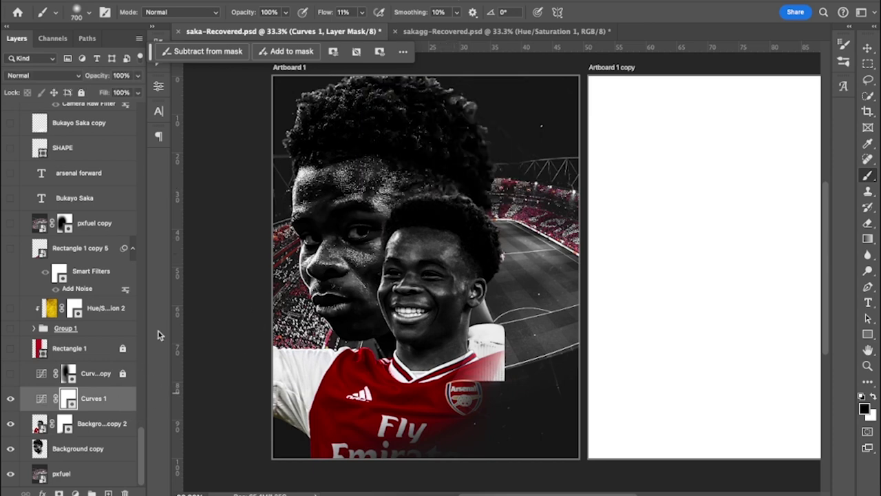
pyautogui.click(868, 45)
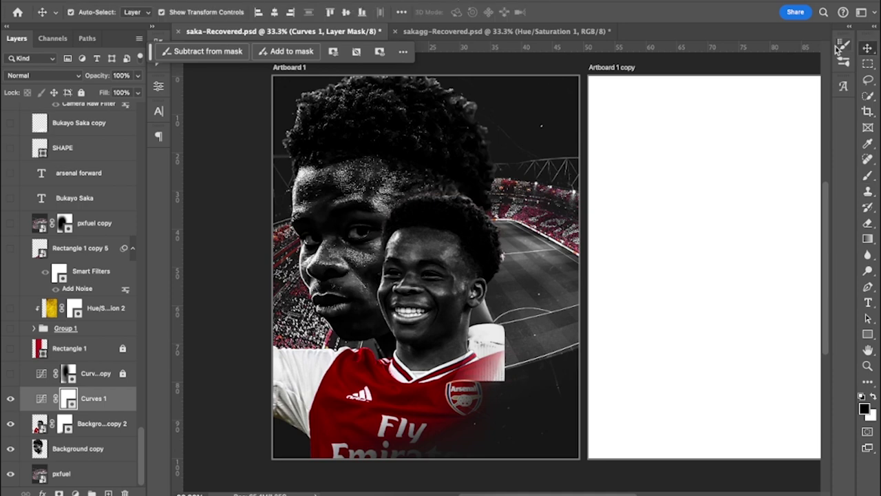
pyautogui.doubleClick(40, 398)
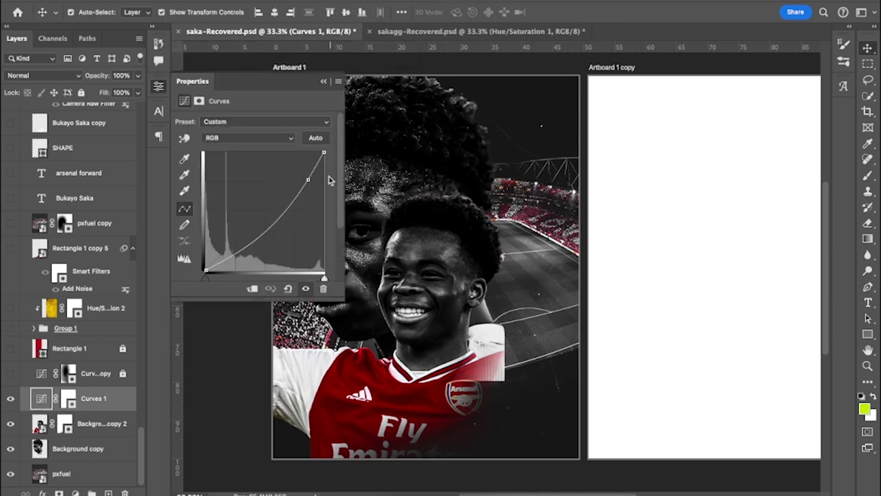
pyautogui.click(309, 181)
pyautogui.moveTo(340, 148); pyautogui.dragTo(339, 176)
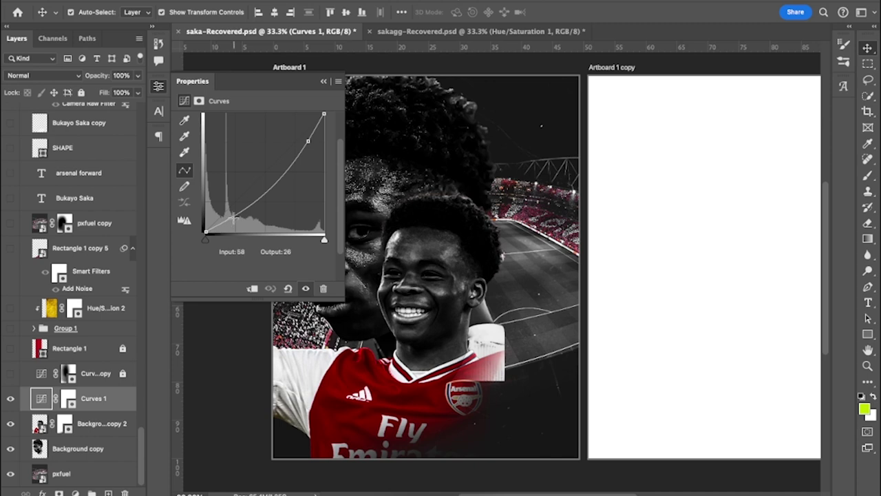
pyautogui.moveTo(232, 219); pyautogui.dragTo(217, 193)
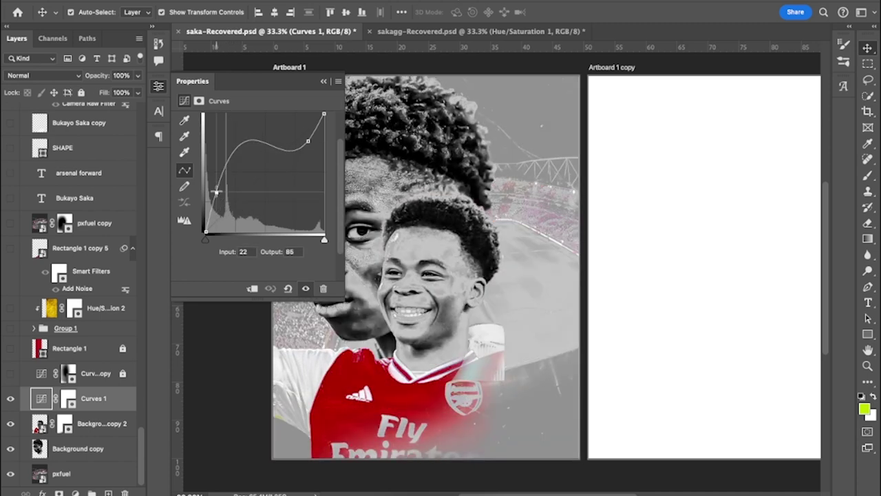
pyautogui.moveTo(216, 193); pyautogui.dragTo(216, 192)
pyautogui.moveTo(216, 192); pyautogui.dragTo(236, 214)
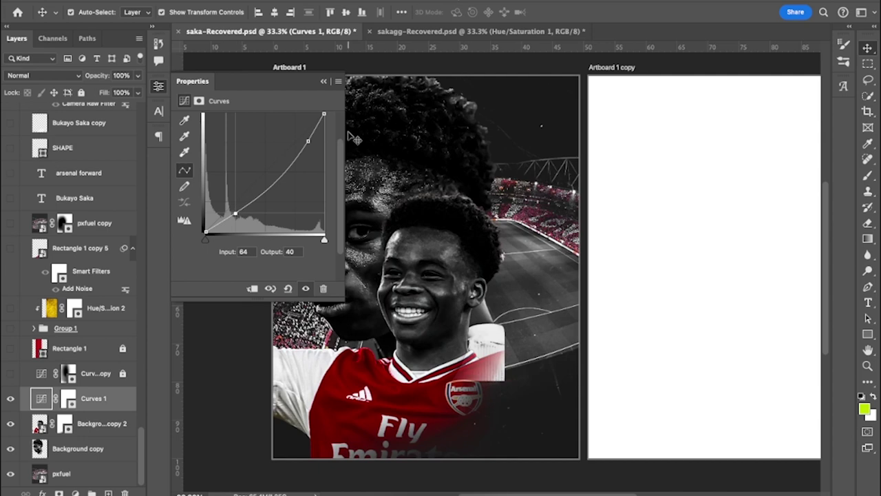
pyautogui.click(310, 141)
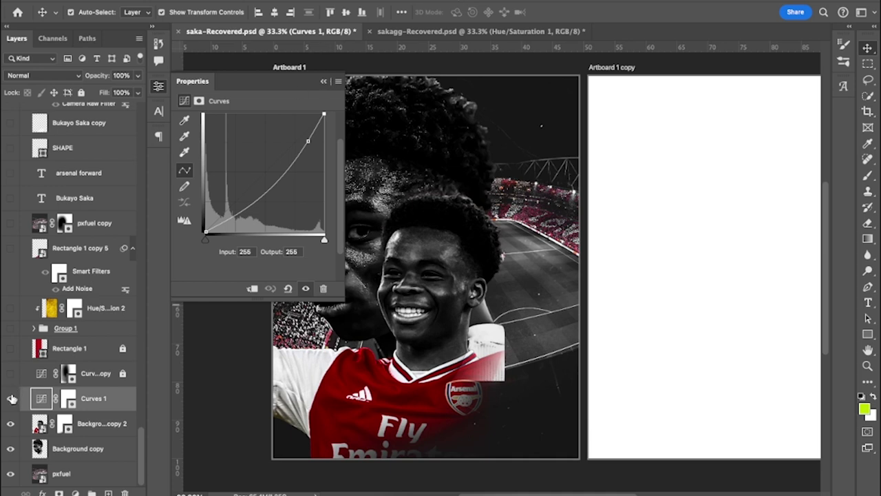
pyautogui.click(11, 400)
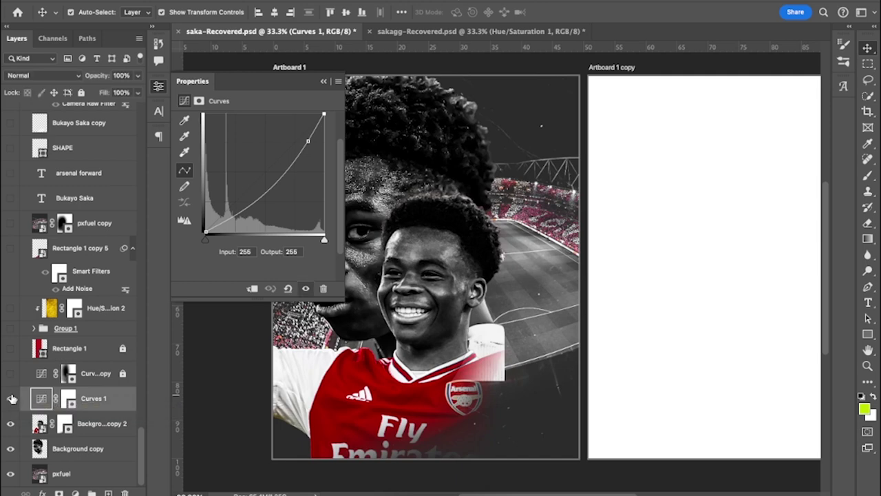
pyautogui.click(11, 399)
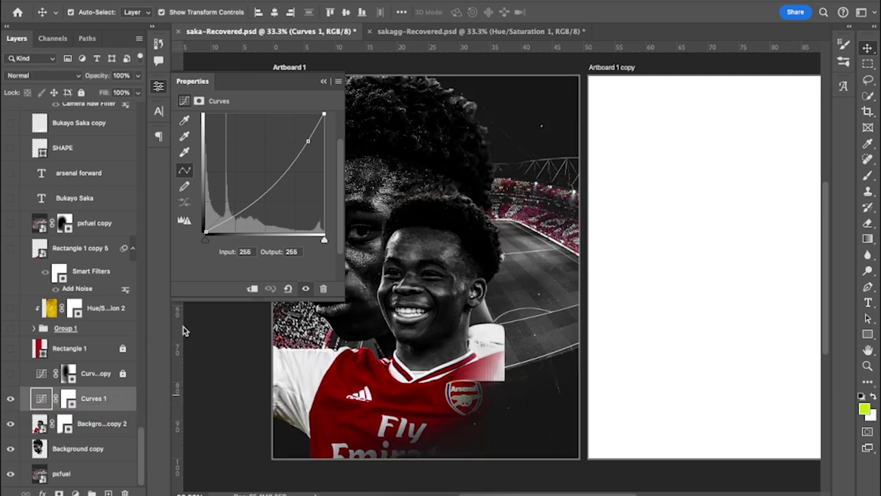
pyautogui.click(323, 82)
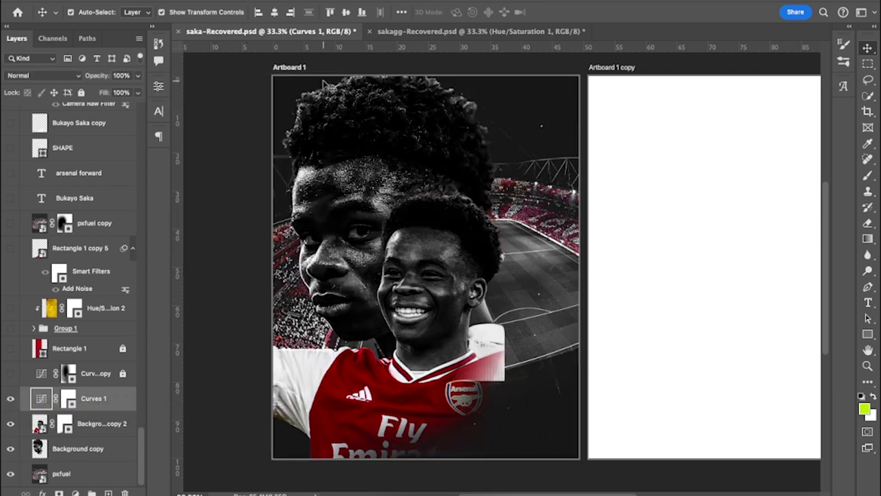
# Toggle the Curves 1 copy adjustment on, off and on again, leaving the poster in deep shadow
pyautogui.click(10, 374)
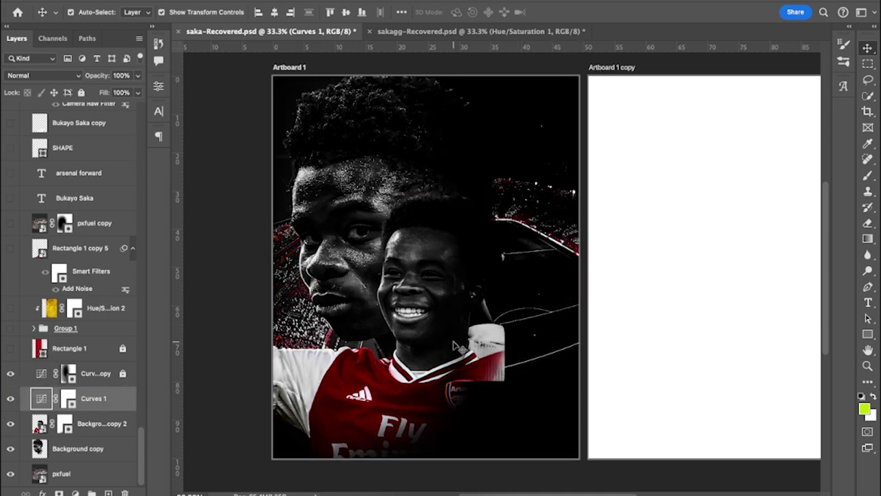
pyautogui.click(10, 374)
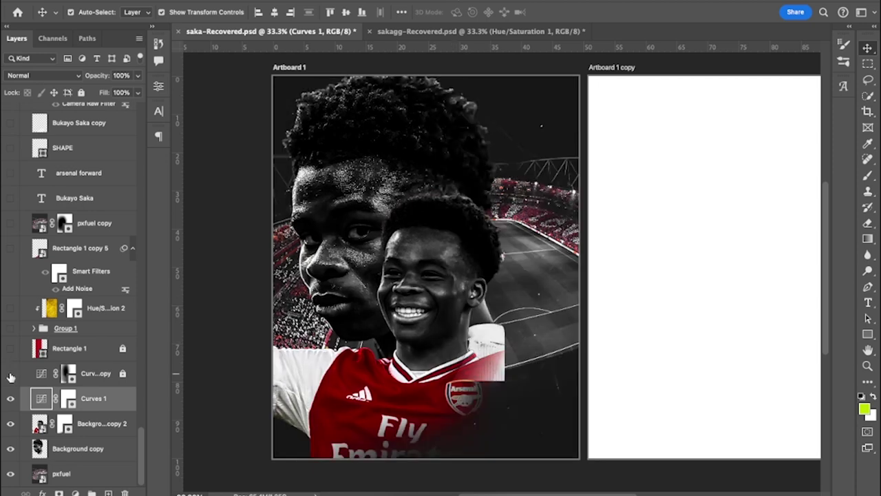
pyautogui.click(10, 374)
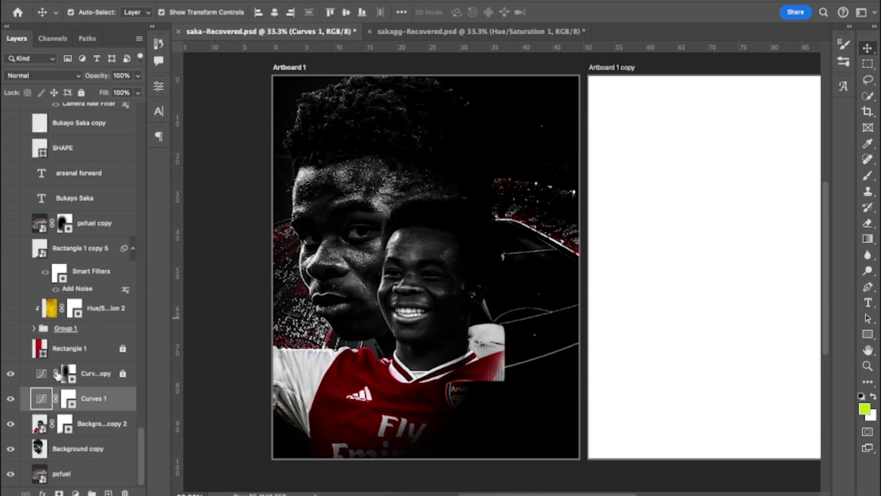
# Disable the Curves 1 copy mask, pick the Brush tool, and select the adjustment layer
pyautogui.rightClick(66, 374)
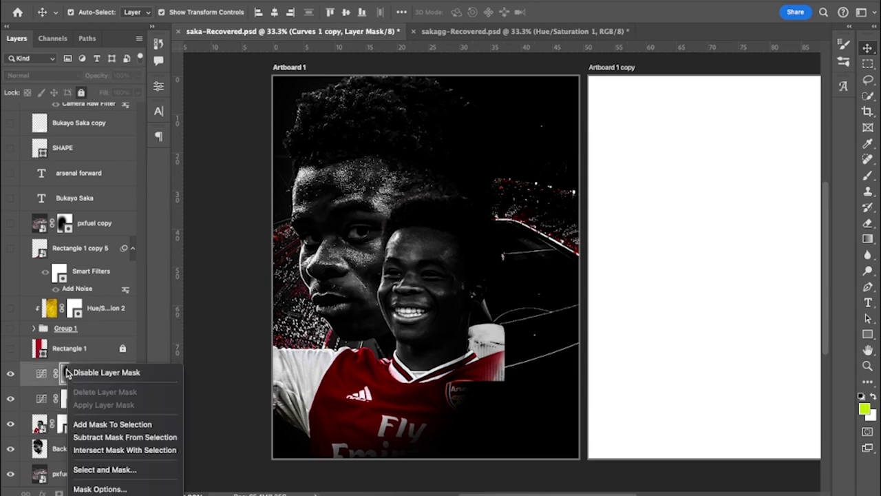
pyautogui.press('Escape')
pyautogui.keyDown('shift'); pyautogui.click(68, 373); pyautogui.keyUp('shift')
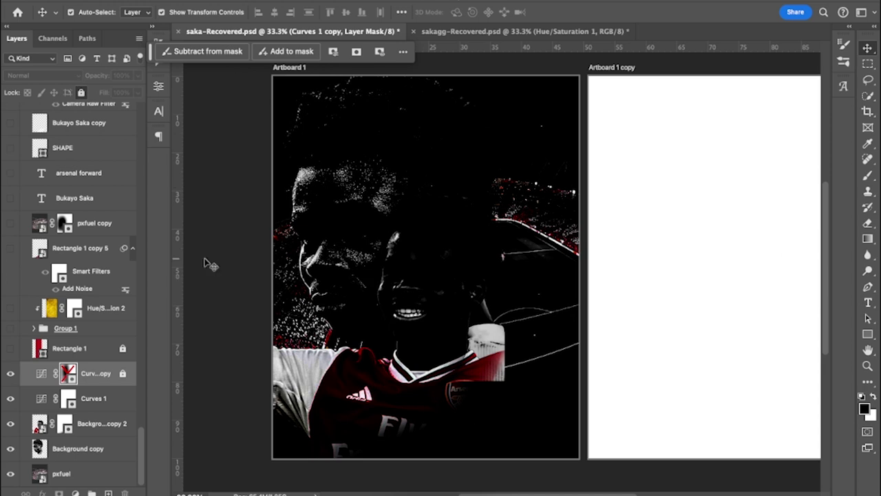
pyautogui.click(869, 177)
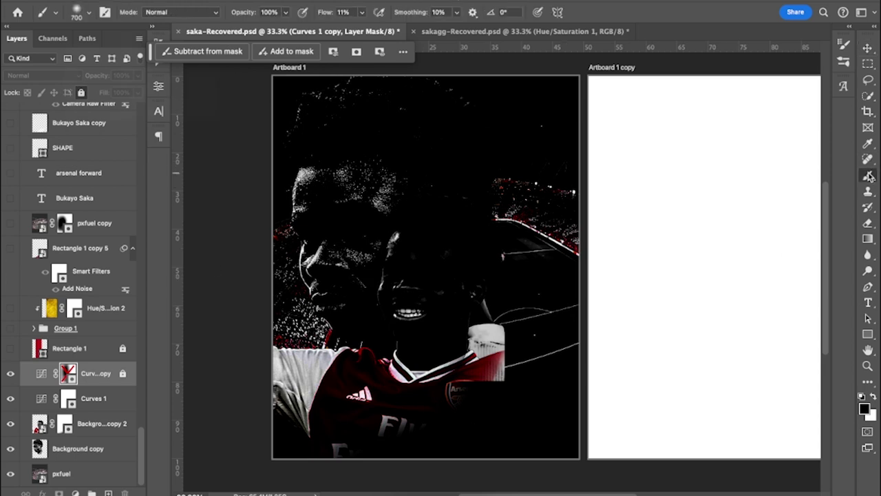
pyautogui.click(42, 374)
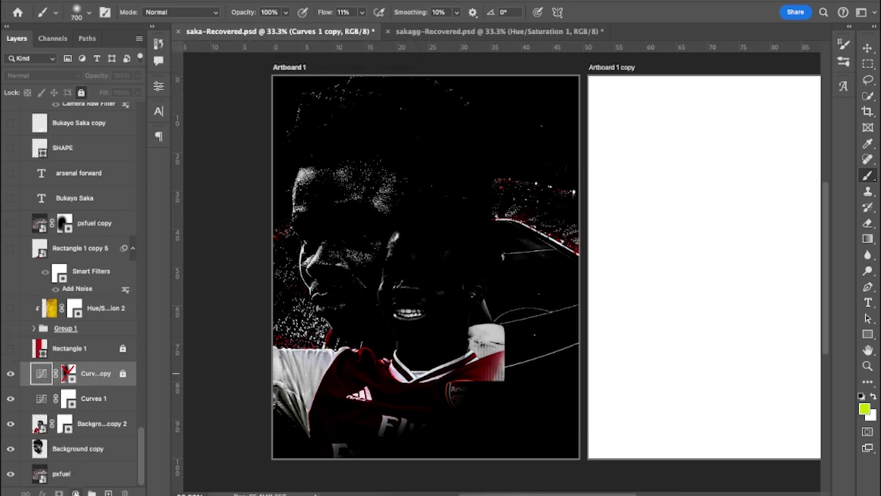
# Unlock Curves 1 copy, re-enable its mask, and paint black over the crest, ear and hair
pyautogui.click(124, 374)
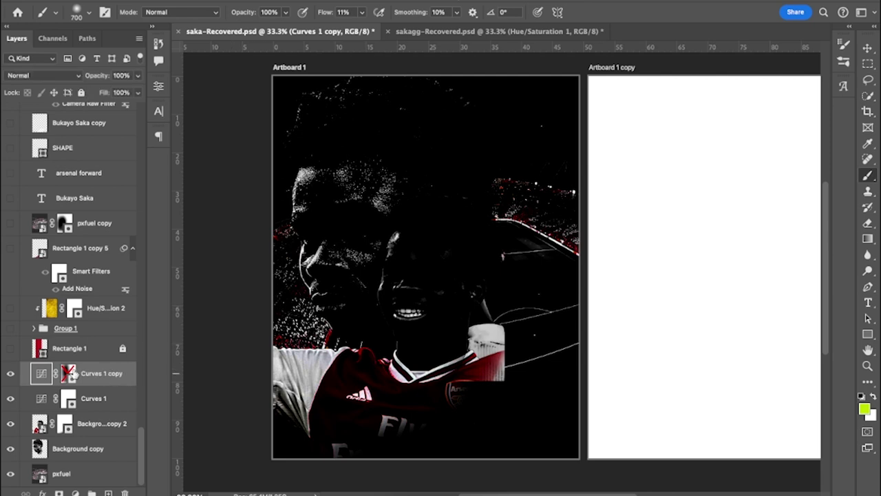
pyautogui.keyDown('shift'); pyautogui.click(69, 373); pyautogui.keyUp('shift')
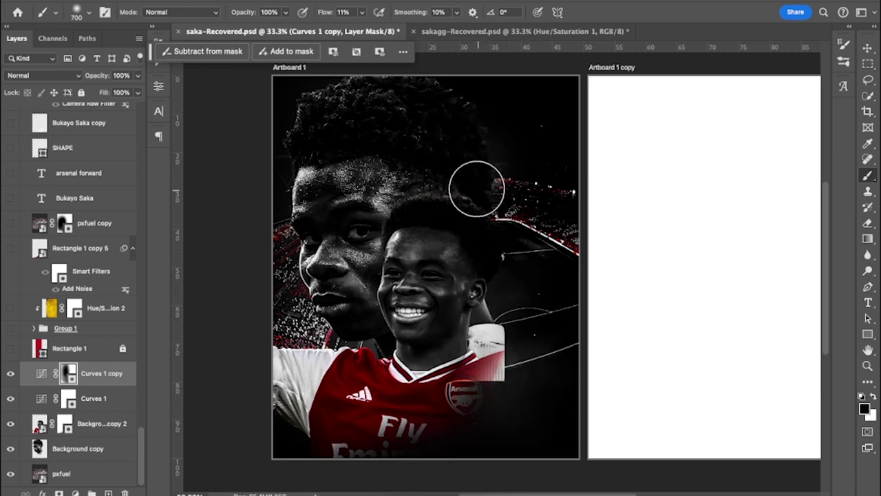
pyautogui.moveTo(493, 298); pyautogui.dragTo(484, 290)
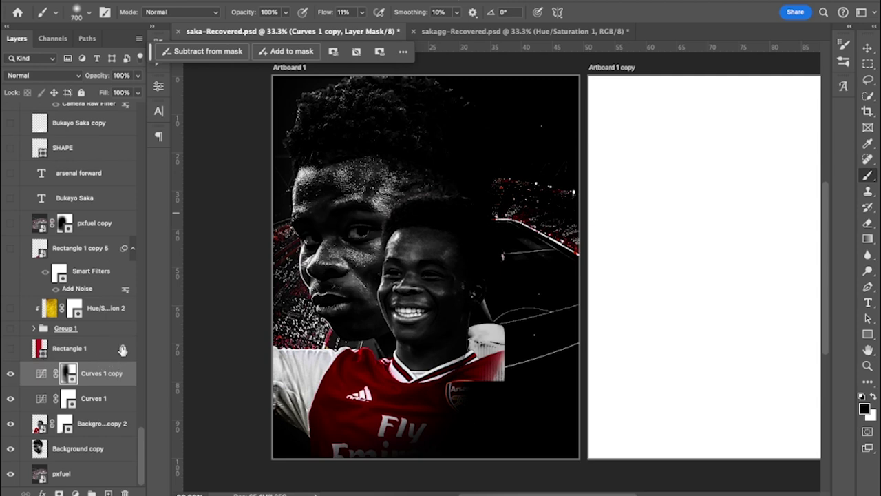
# Show Rectangle 1 with Darker Color blending, then make Group 1 visible
pyautogui.click(11, 349)
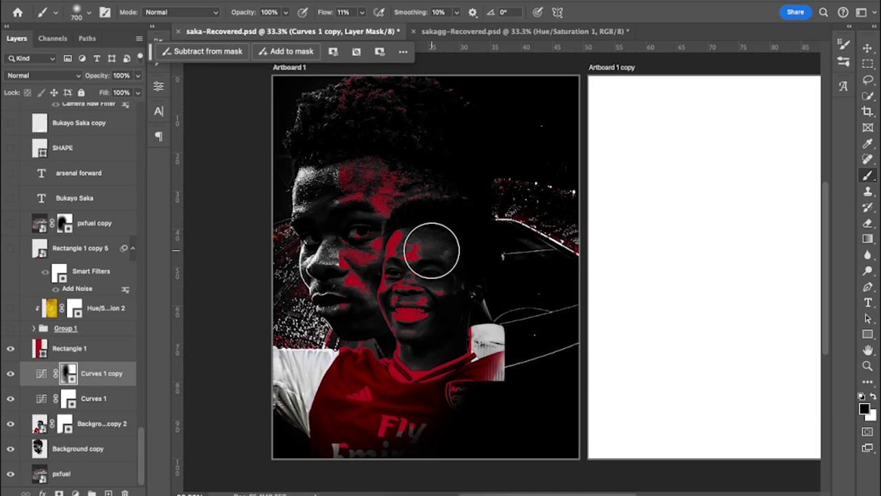
pyautogui.click(69, 349)
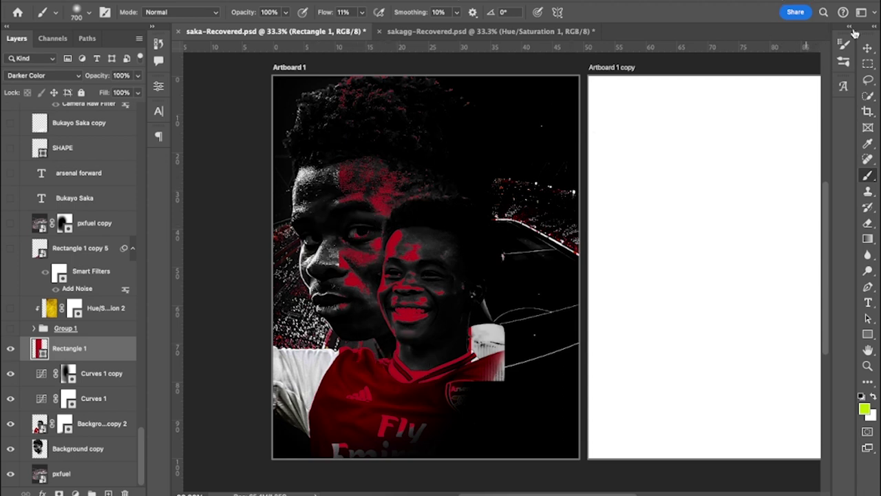
pyautogui.click(868, 49)
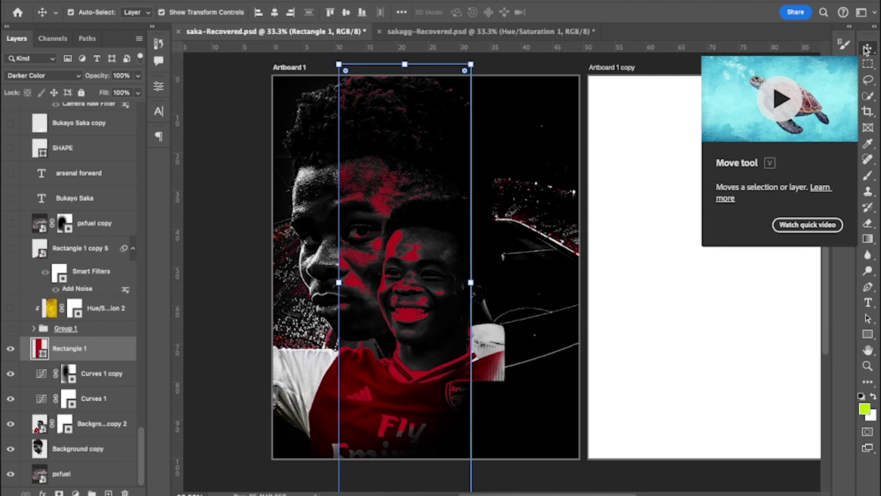
pyautogui.click(53, 75)
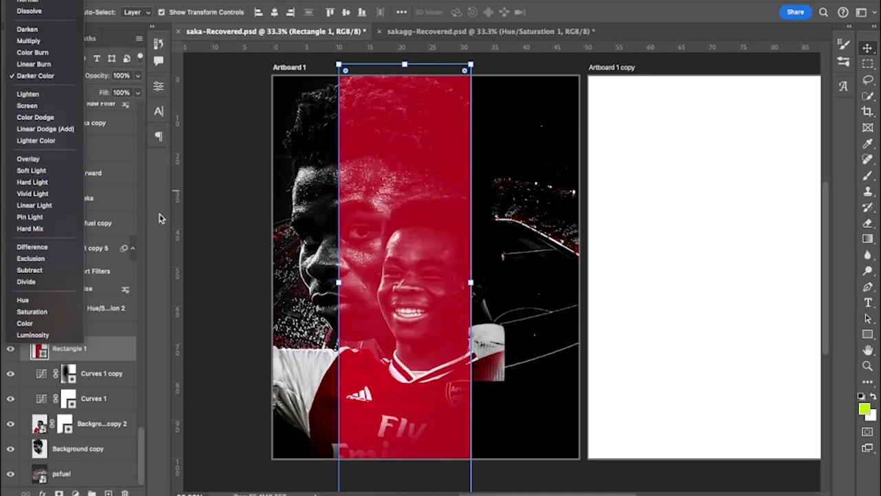
pyautogui.click(159, 215)
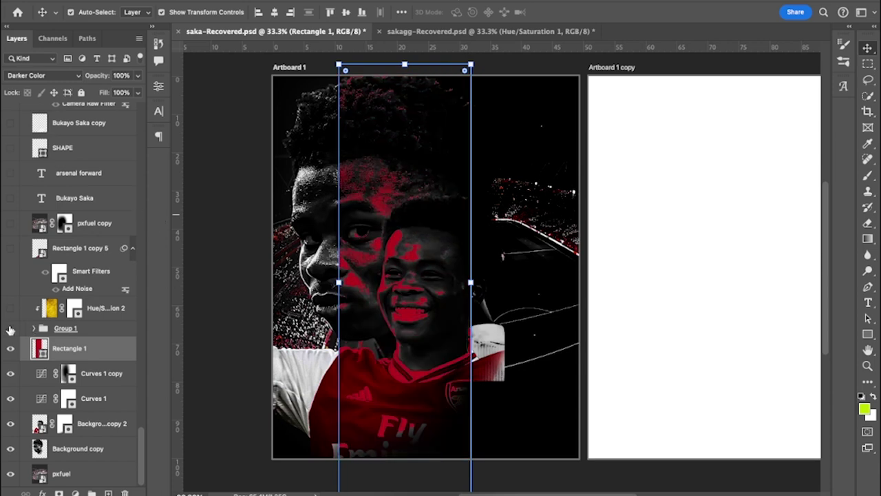
pyautogui.click(10, 329)
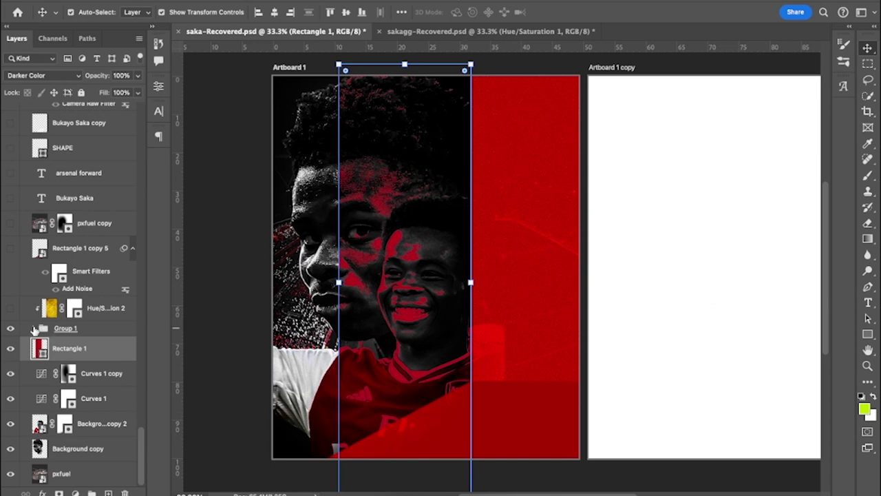
# Inside Group 1, hide Rectangle 1 copy 4 and copy 2, and show copy 3 and copy 6
pyautogui.click(35, 329)
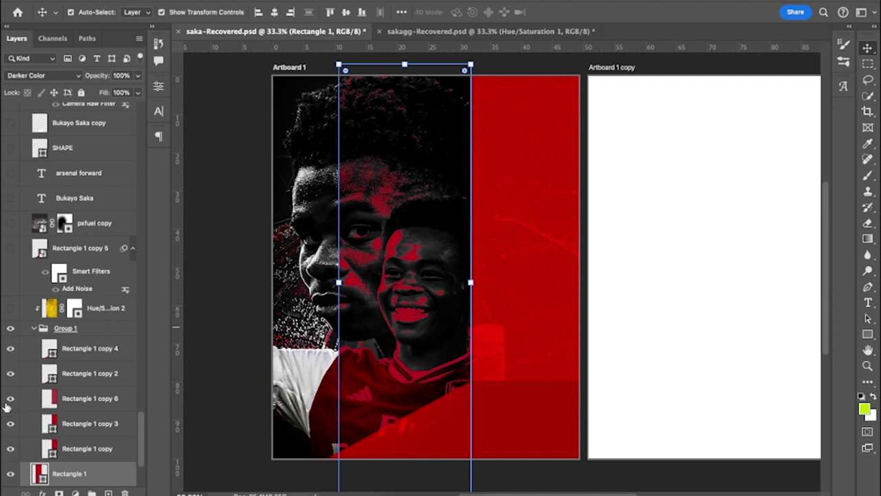
pyautogui.moveTo(11, 351); pyautogui.dragTo(9, 427)
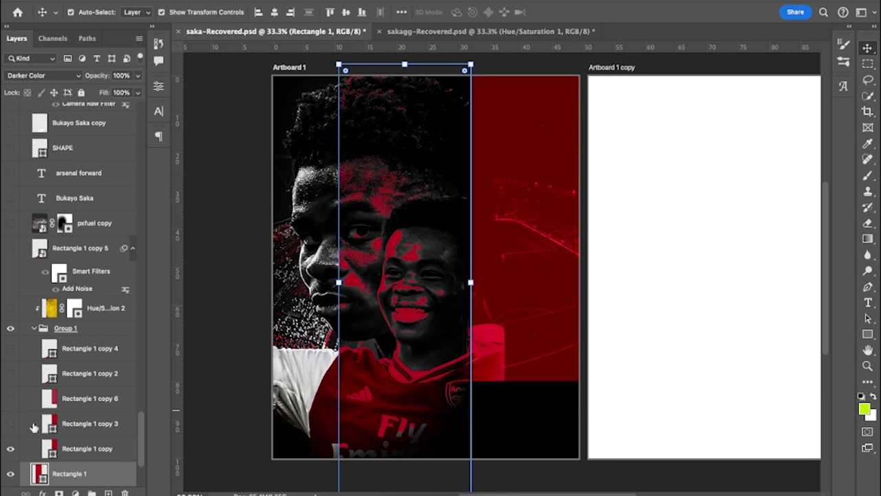
pyautogui.click(10, 427)
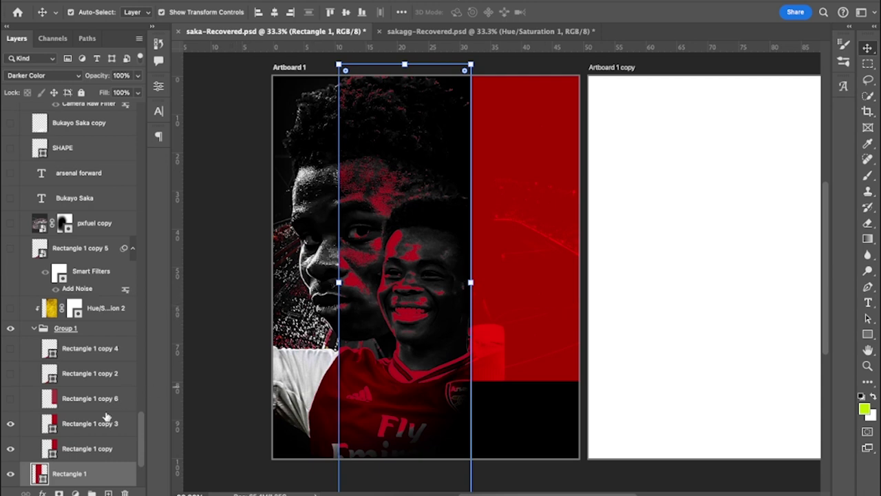
pyautogui.click(106, 449)
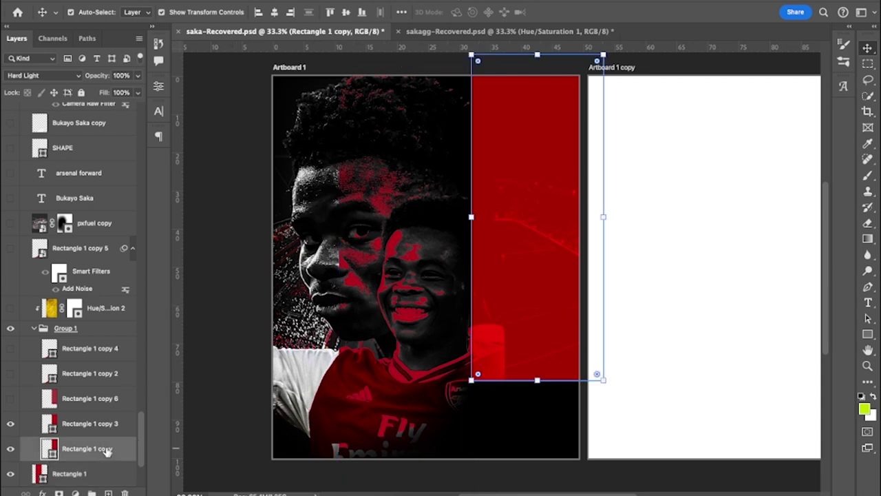
pyautogui.click(99, 426)
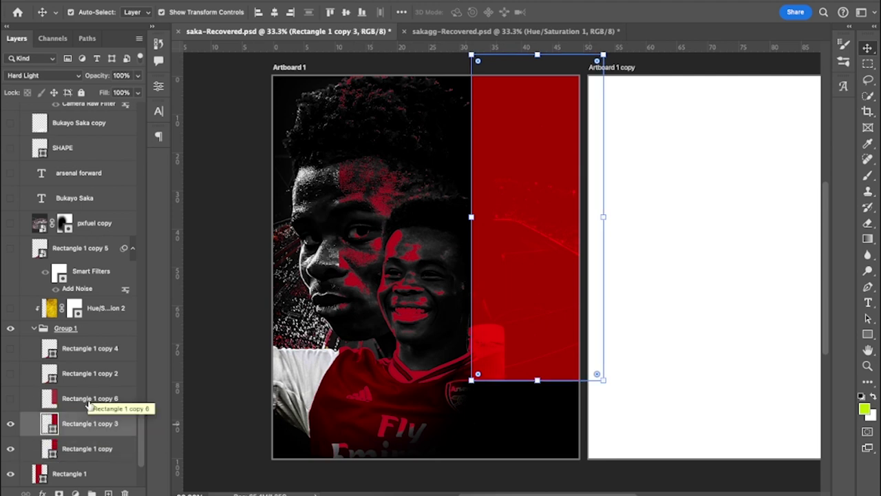
pyautogui.click(49, 400)
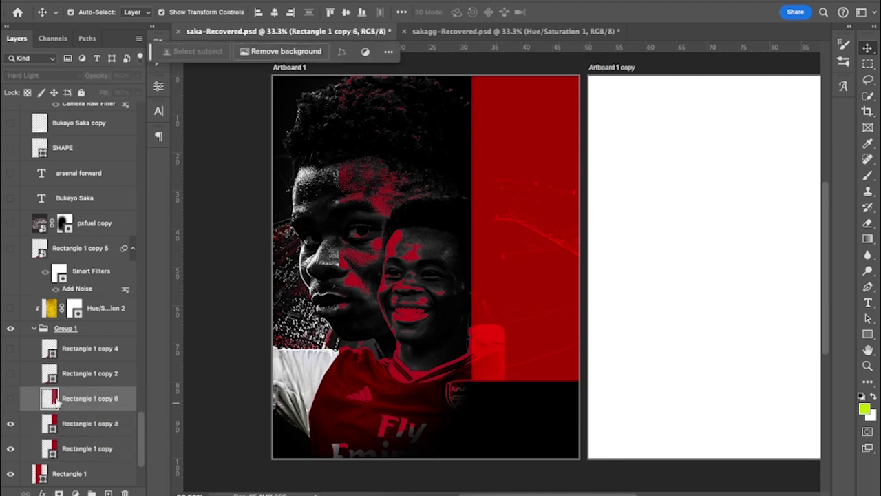
pyautogui.click(11, 400)
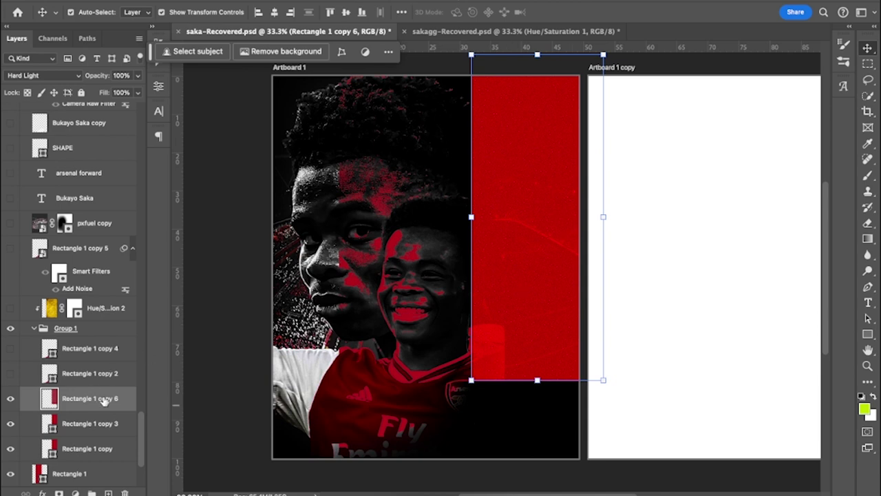
pyautogui.click(307, 0)
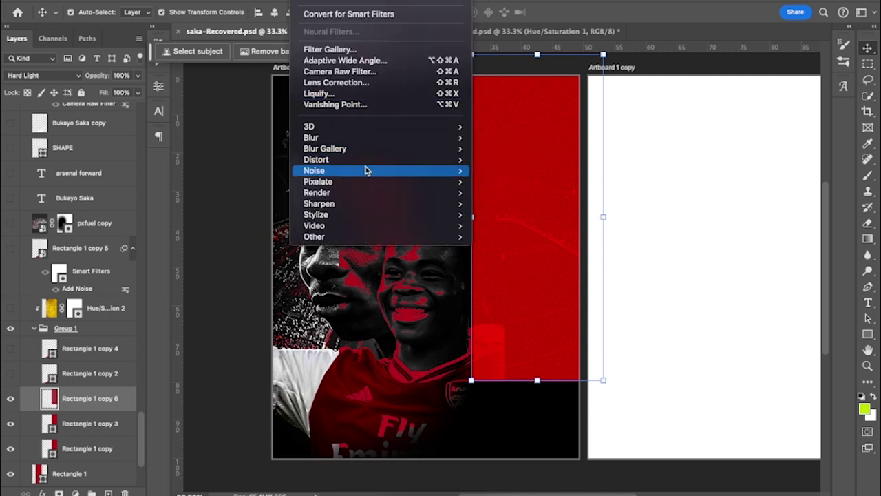
pyautogui.moveTo(367, 171)
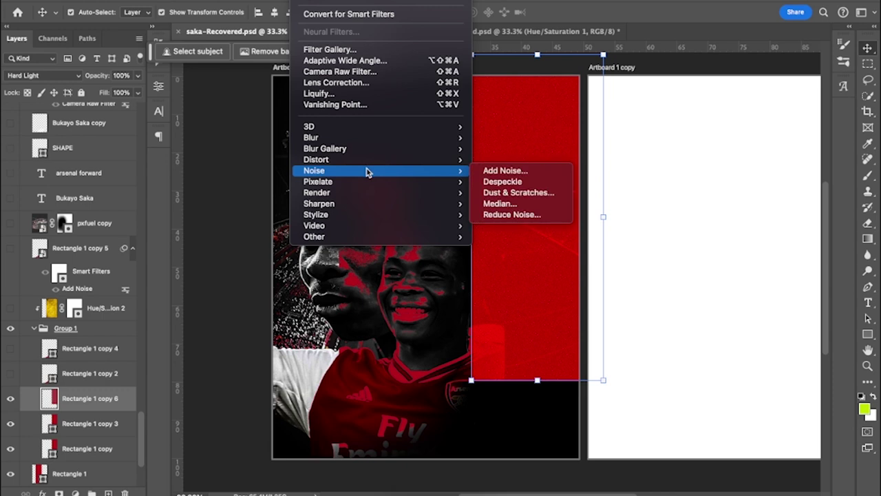
pyautogui.click(529, 172)
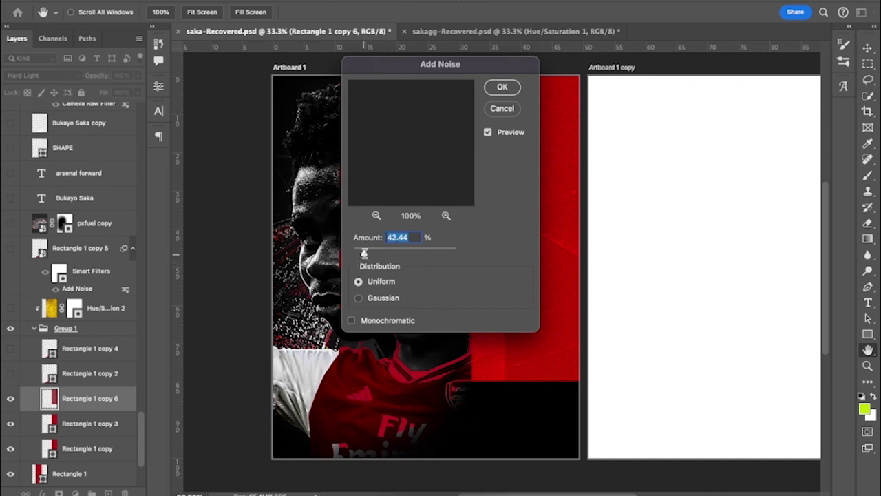
pyautogui.moveTo(366, 253); pyautogui.dragTo(427, 252)
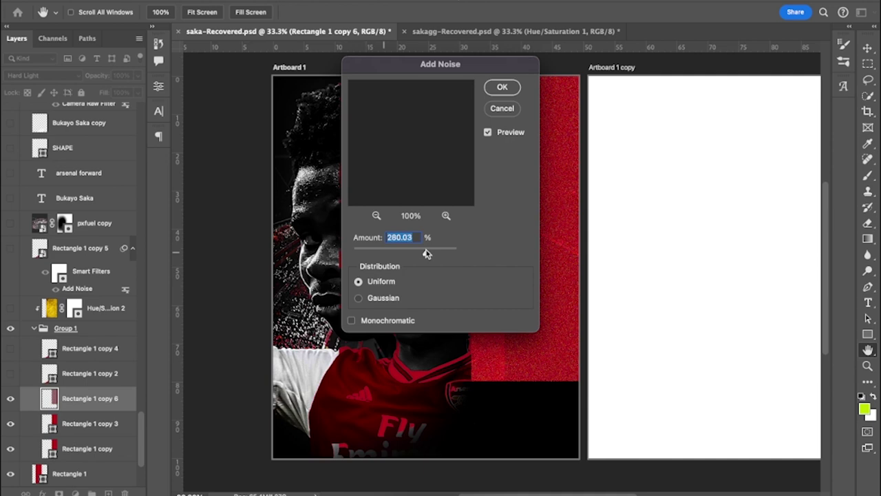
pyautogui.click(505, 109)
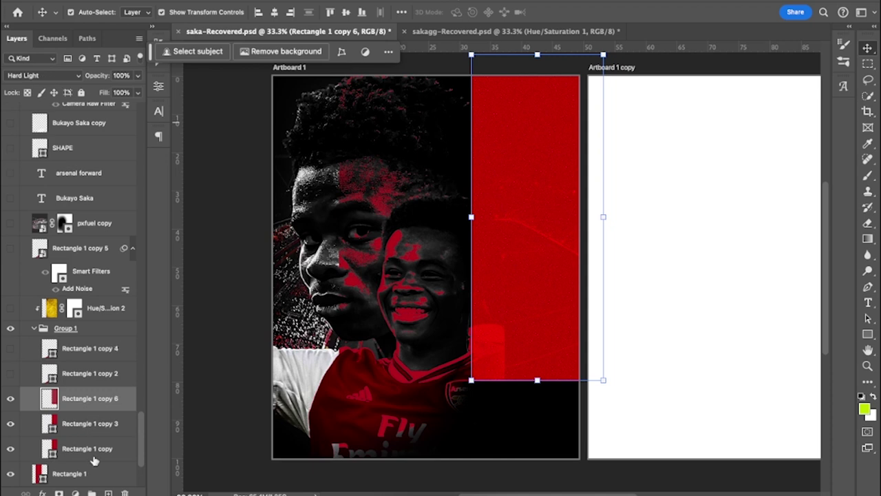
# Select Rectangle 1 copy 2 and make it visible
pyautogui.click(88, 375)
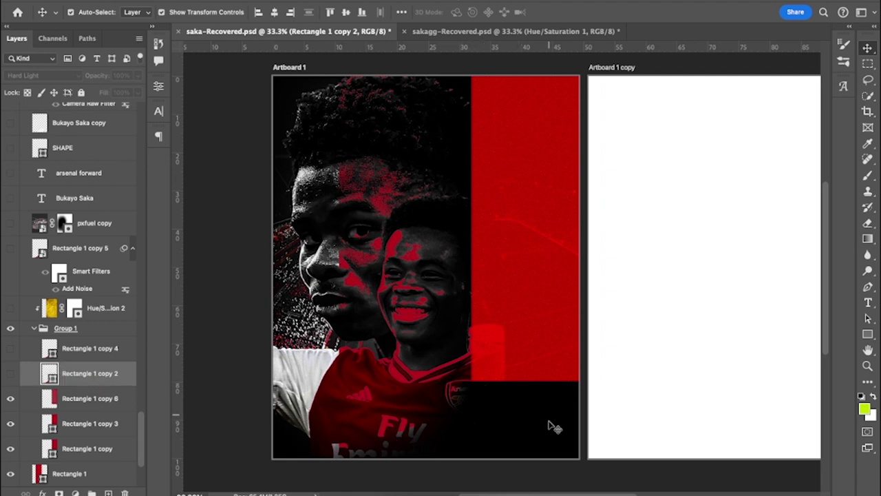
pyautogui.click(10, 373)
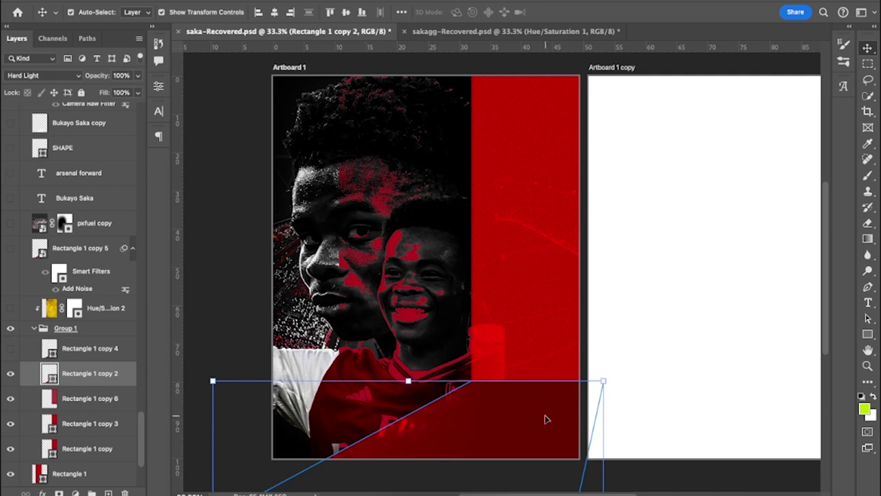
pyautogui.moveTo(545, 420); pyautogui.dragTo(549, 421)
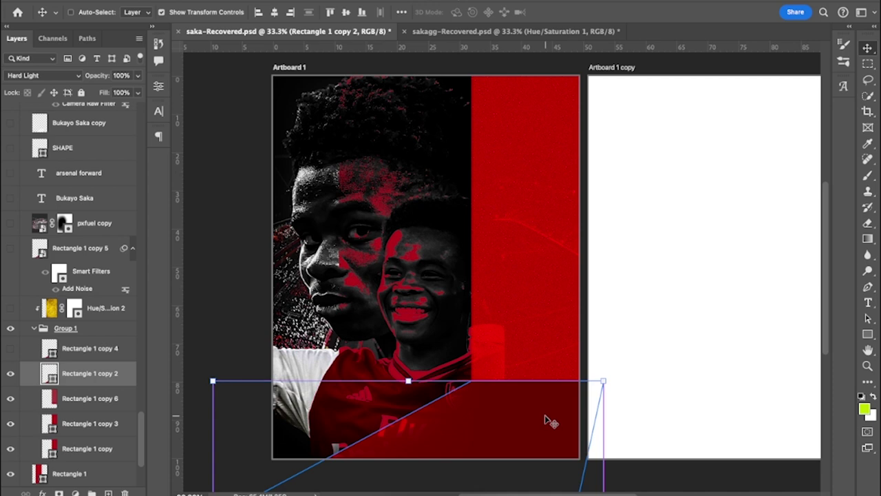
# Try a Distort transform on the shape's bottom-left corner, undo it, and exit the transform
pyautogui.hotkey('ctrl', 't')
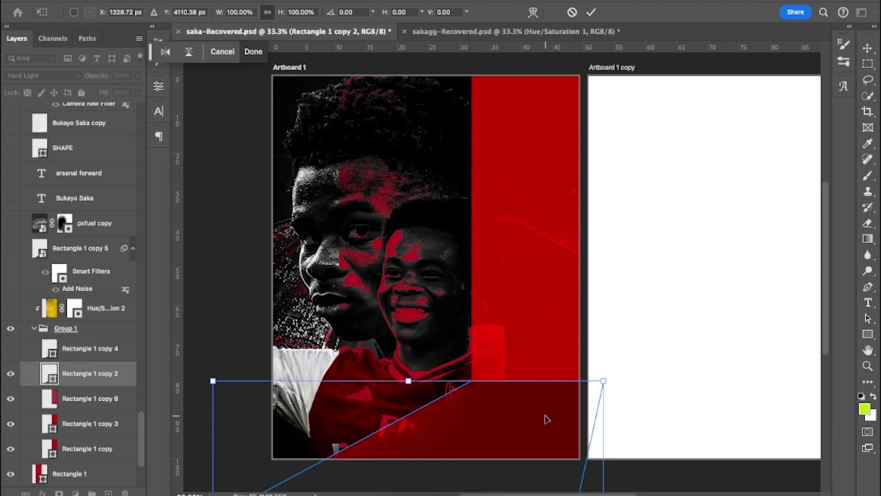
pyautogui.rightClick(544, 418)
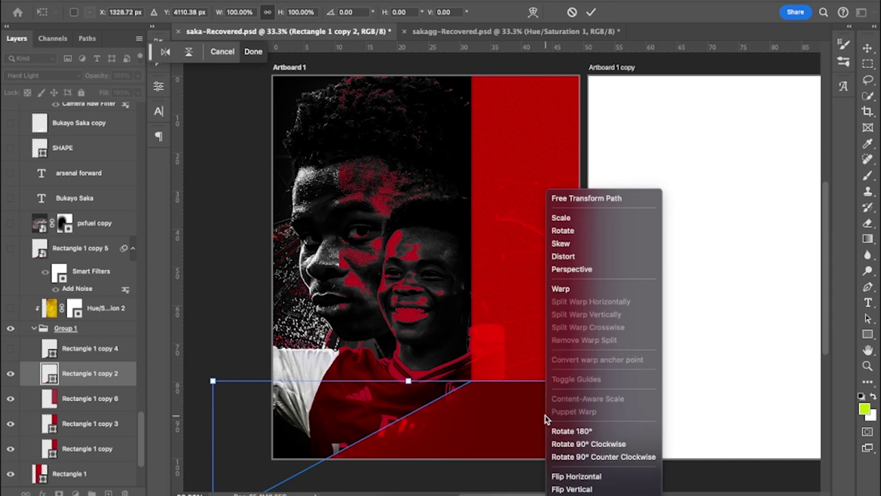
pyautogui.click(569, 260)
pyautogui.scroll(-5, 571, 260)
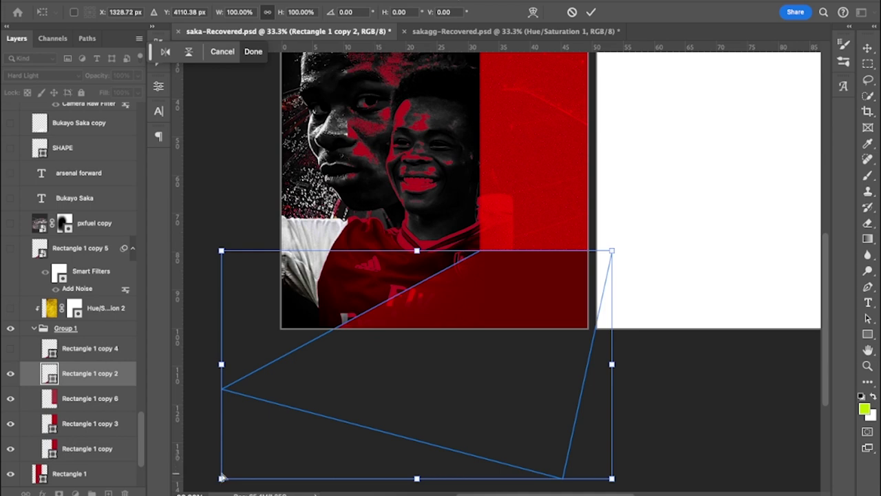
pyautogui.moveTo(222, 477); pyautogui.dragTo(182, 315)
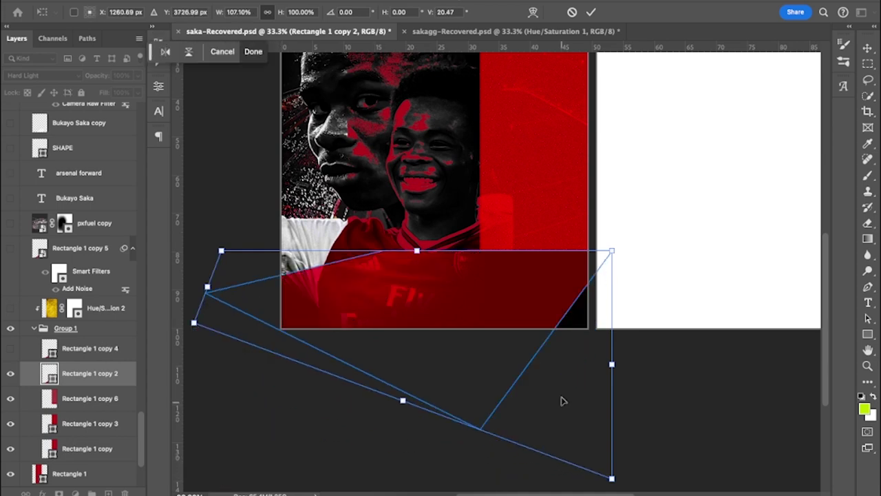
pyautogui.press('super+z')
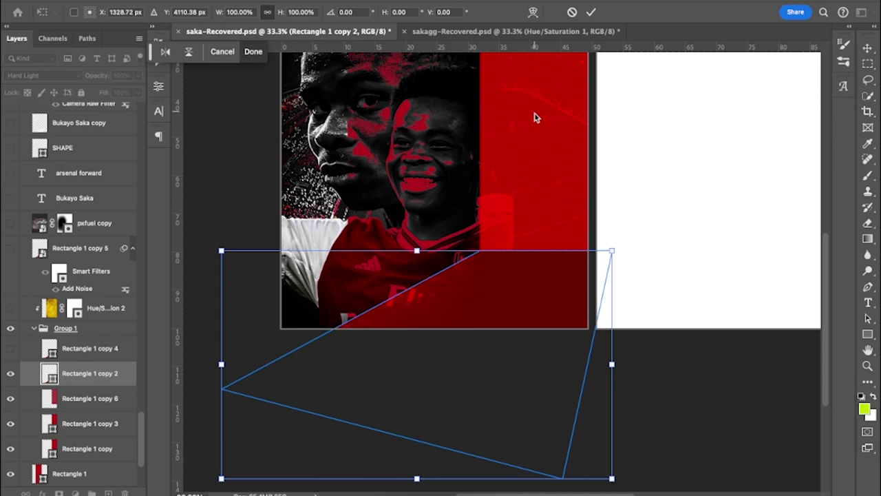
pyautogui.click(88, 351)
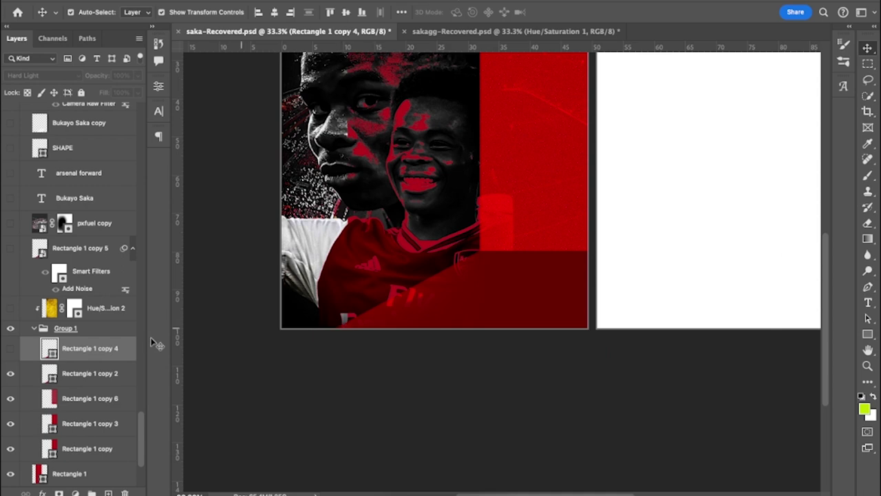
# Show Rectangle 1 copy 4, then collapse Group 1
pyautogui.click(11, 348)
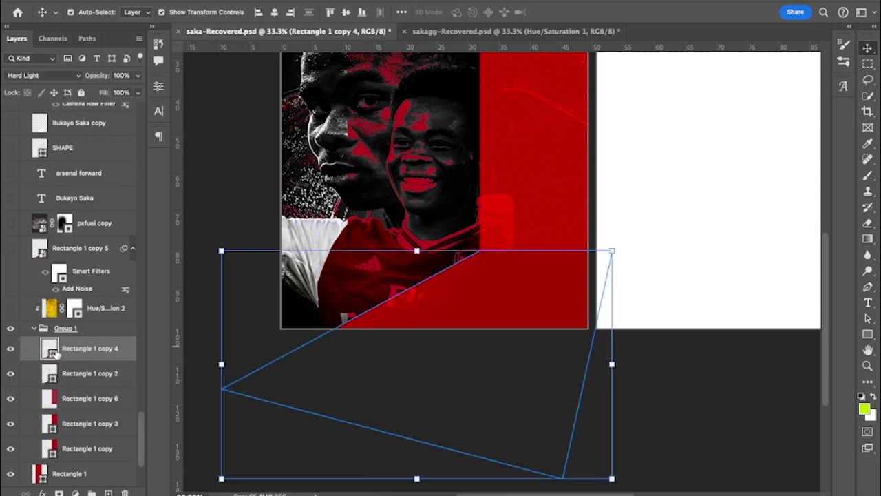
pyautogui.click(95, 378)
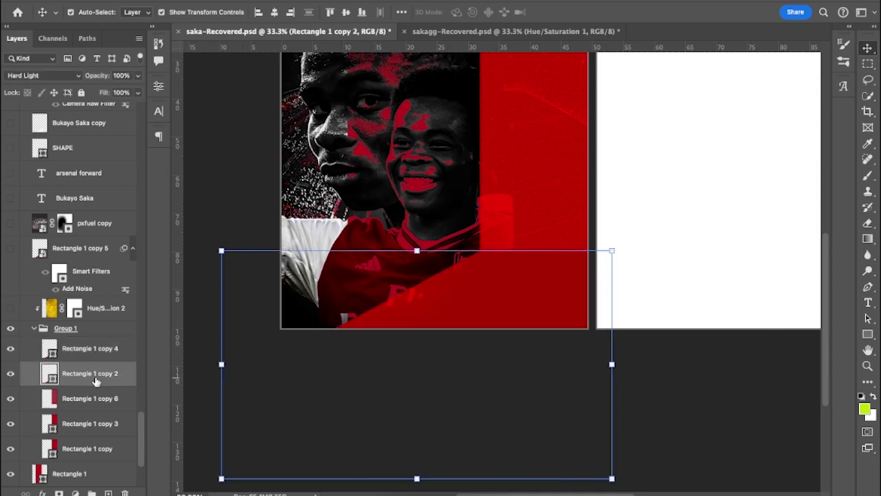
pyautogui.click(90, 400)
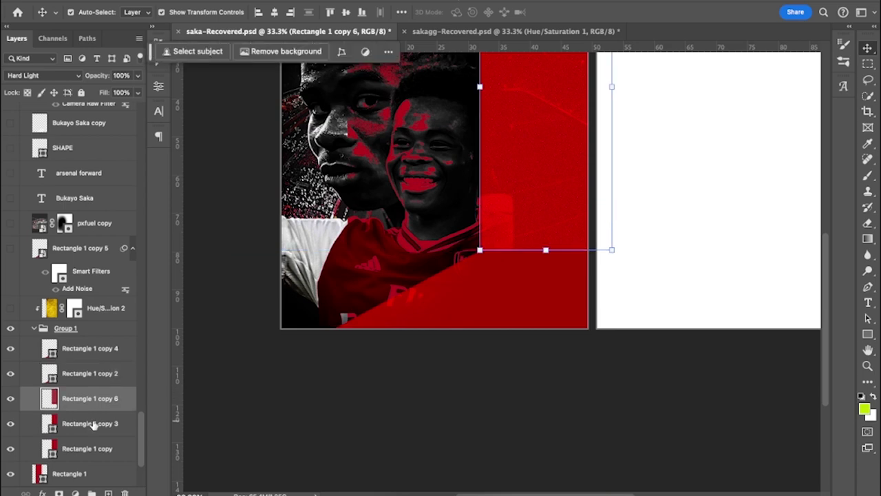
pyautogui.click(91, 421)
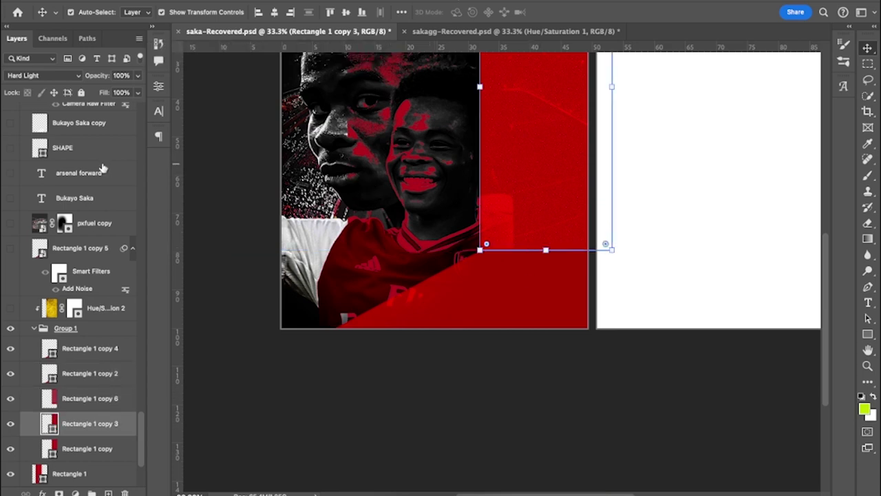
pyautogui.click(43, 328)
pyautogui.click(35, 330)
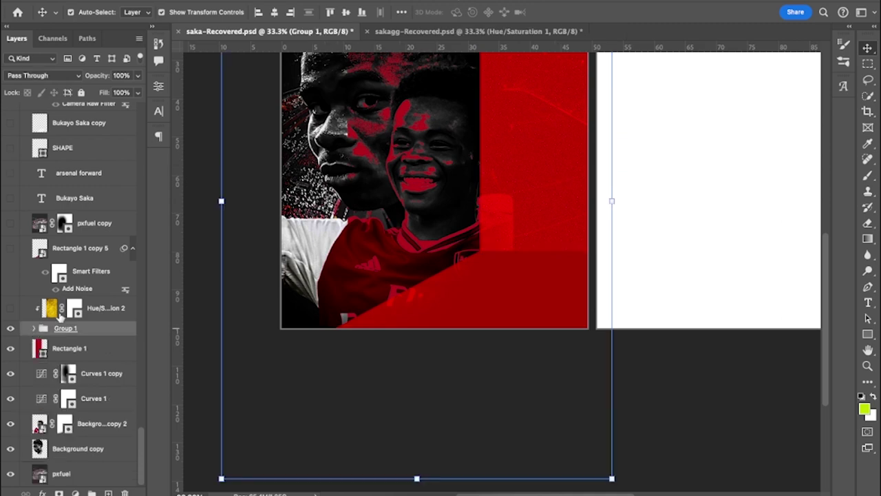
pyautogui.click(112, 315)
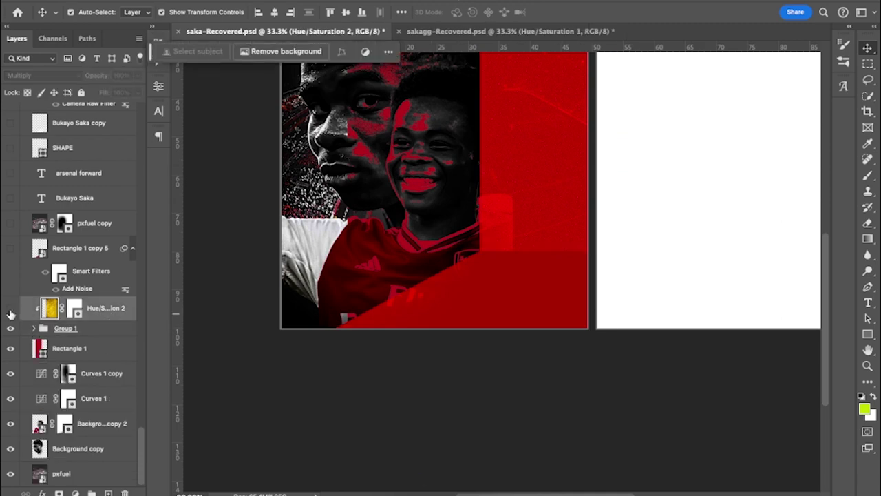
# Show the Hue/Saturation 2 layer and set its blend mode to Normal
pyautogui.click(10, 310)
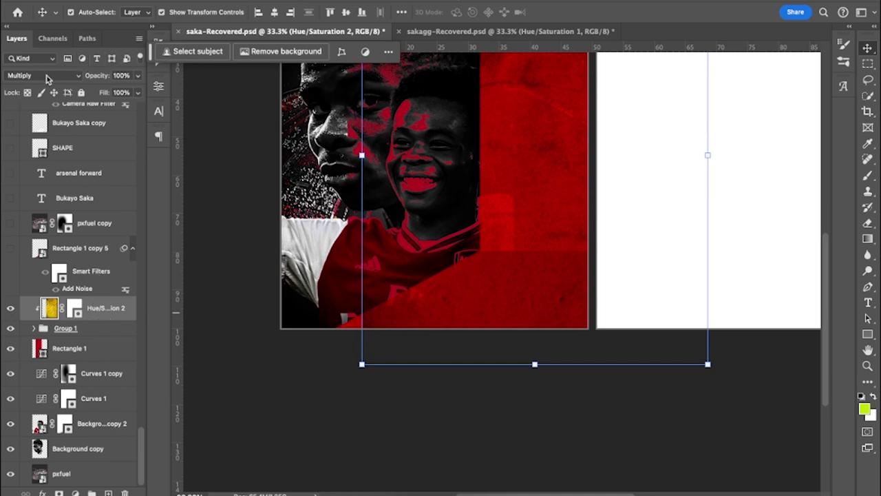
pyautogui.click(57, 77)
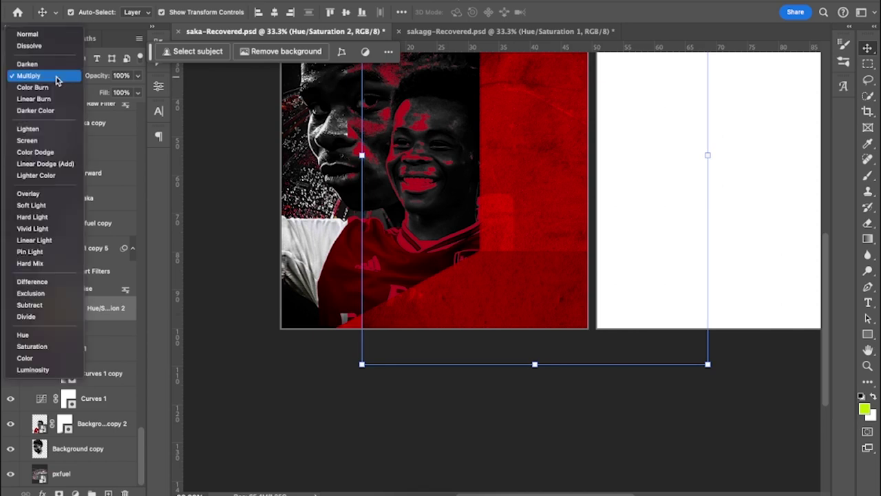
pyautogui.click(41, 32)
pyautogui.scroll(5, 562, 184)
pyautogui.hscroll(2, 562, 184)
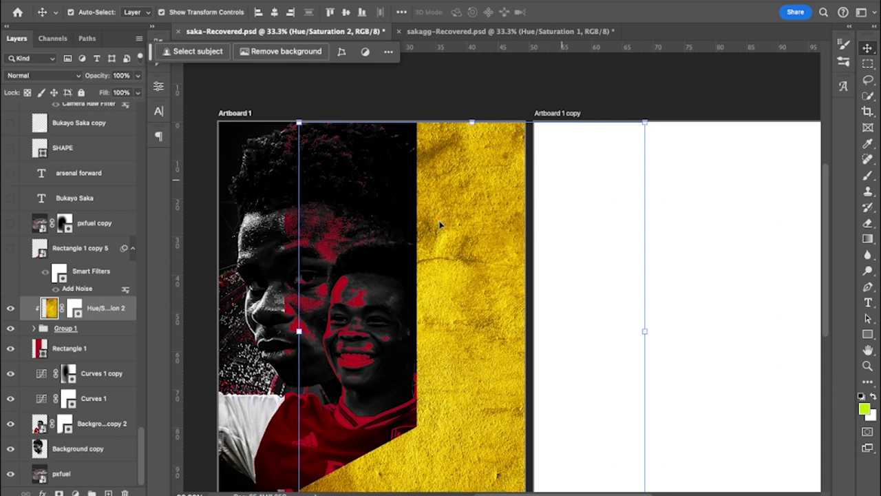
pyautogui.scroll(-3, 441, 224)
# Set Hue/Saturation 2 to Multiply with Shift+Alt+M, then expand and collapse Group 1
pyautogui.hotkey('shift', 'alt', 'm')
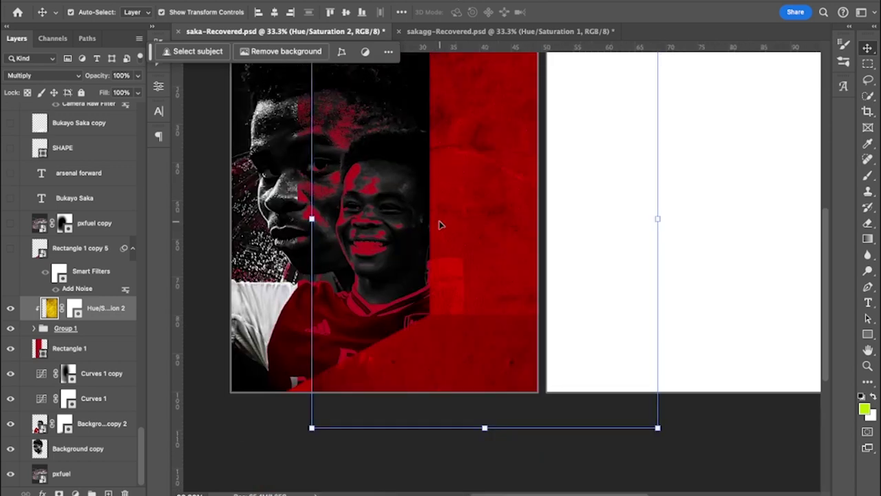
pyautogui.scroll(2, 440, 224)
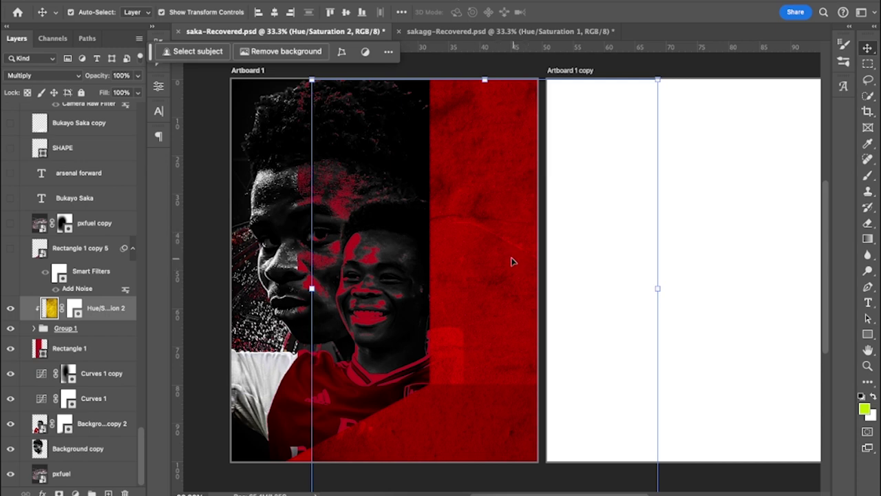
pyautogui.click(36, 328)
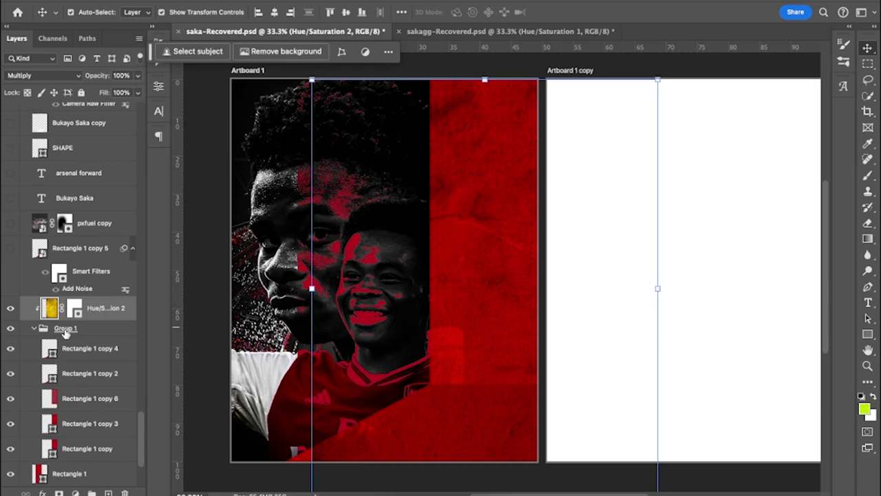
pyautogui.click(35, 329)
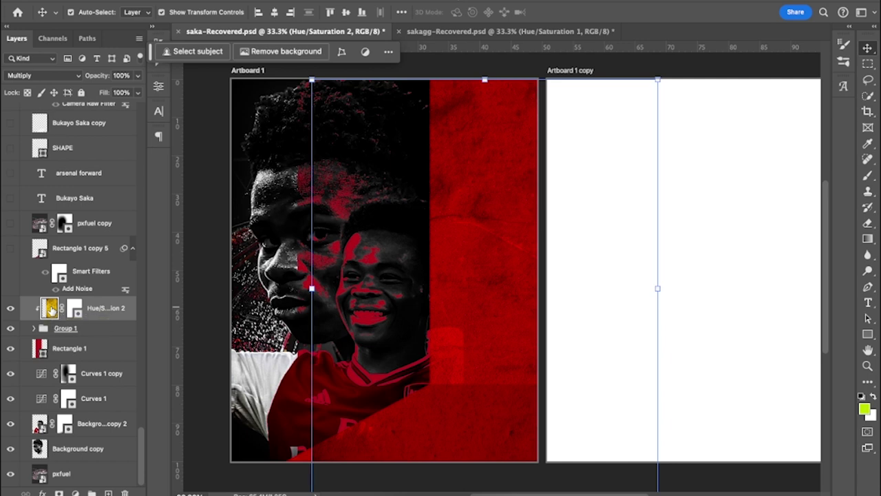
pyautogui.rightClick(103, 306)
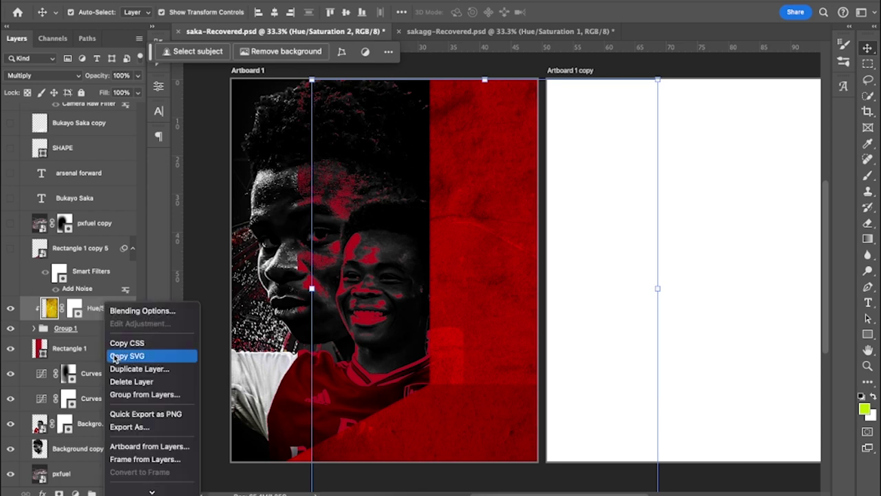
pyautogui.moveTo(151, 491)
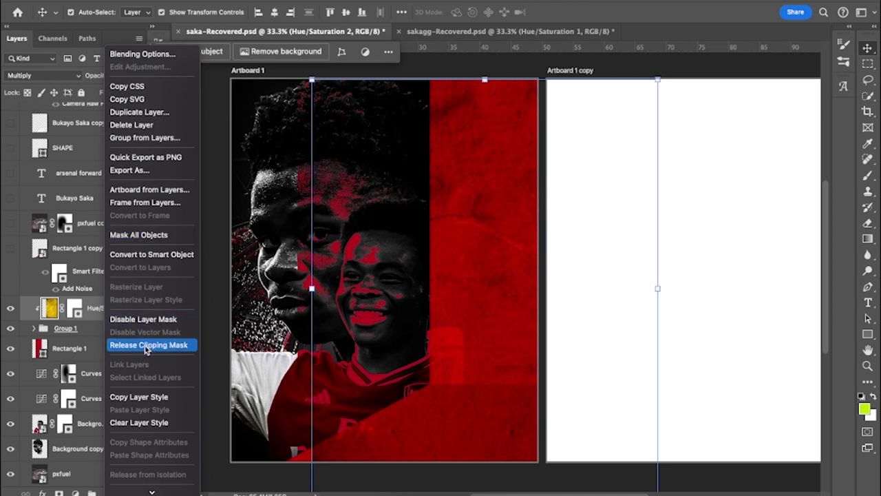
pyautogui.click(146, 348)
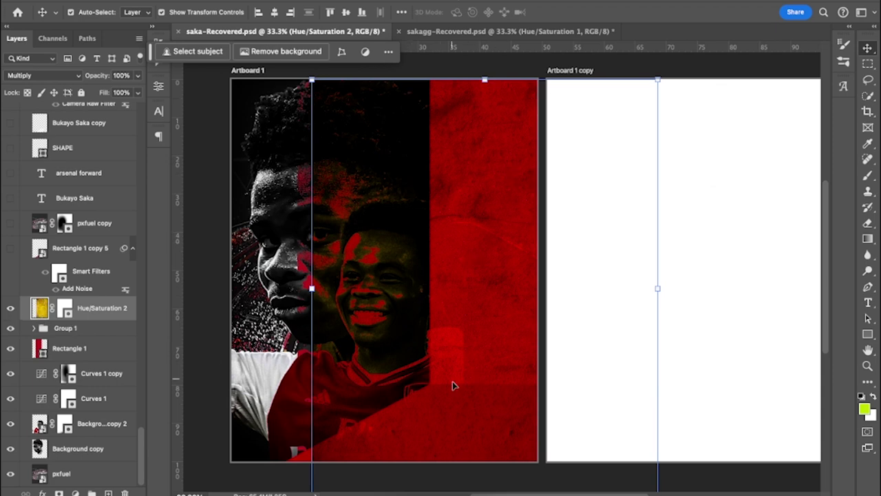
pyautogui.rightClick(108, 300)
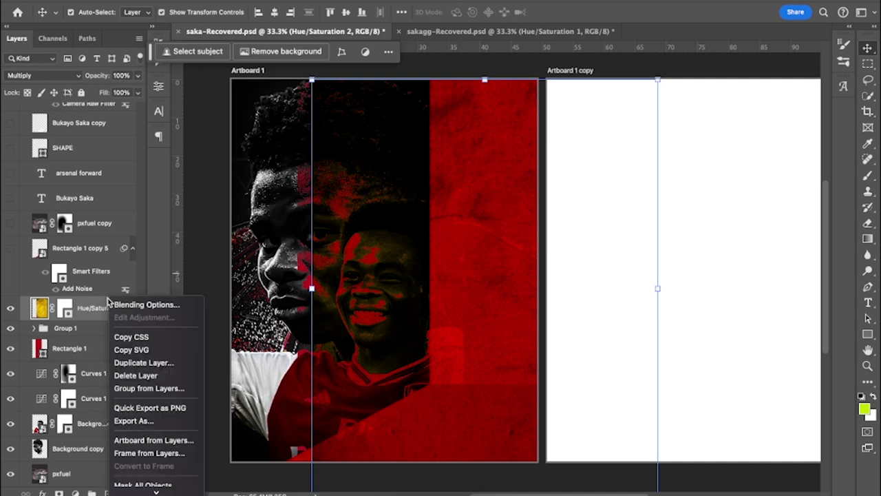
pyautogui.scroll(-10, 145, 317)
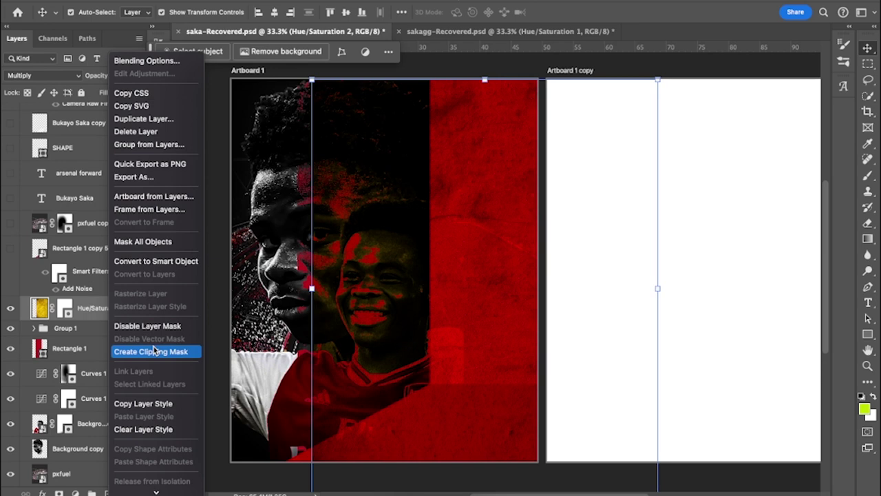
pyautogui.click(151, 351)
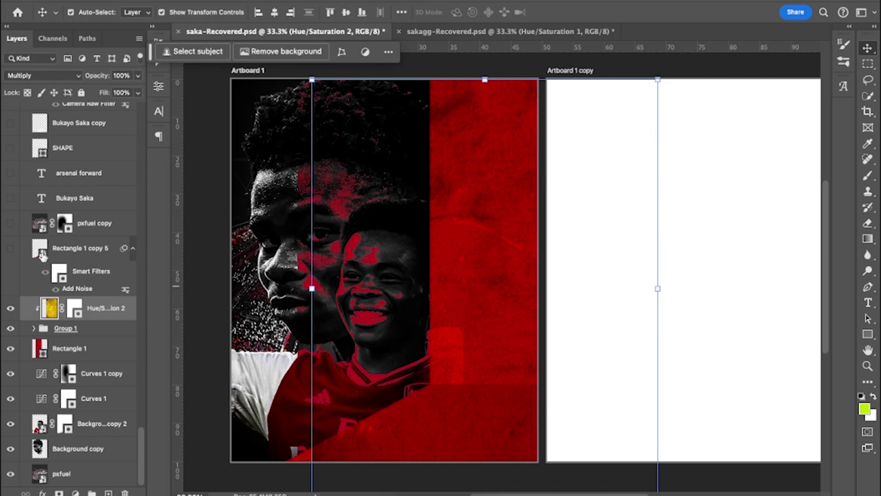
# Show the Rectangle 1 copy 5 and pxfuel copy stadium layers
pyautogui.click(10, 251)
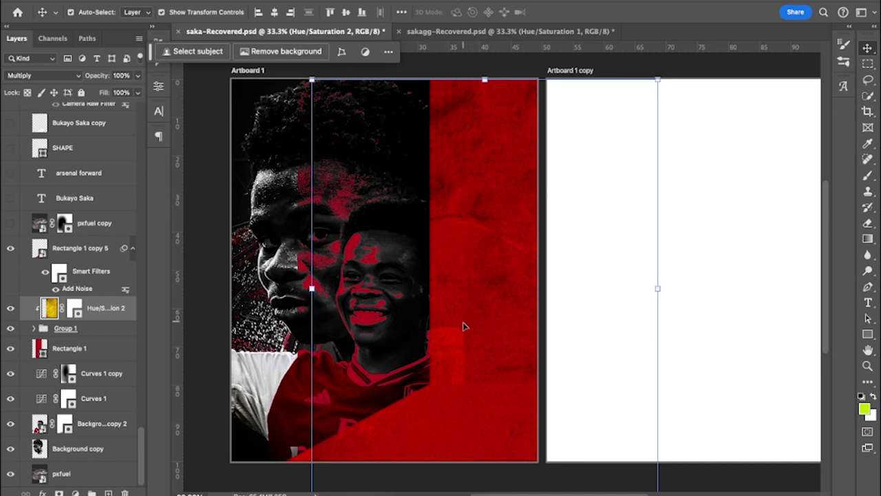
pyautogui.click(9, 224)
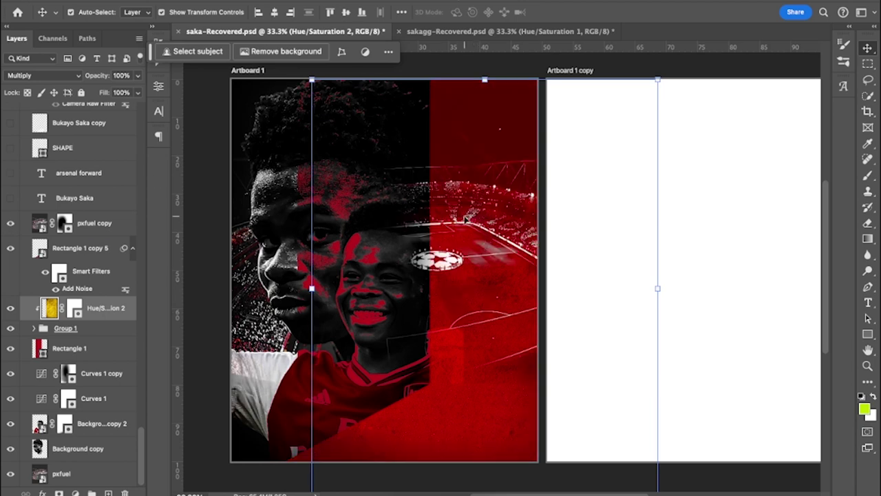
pyautogui.click(119, 220)
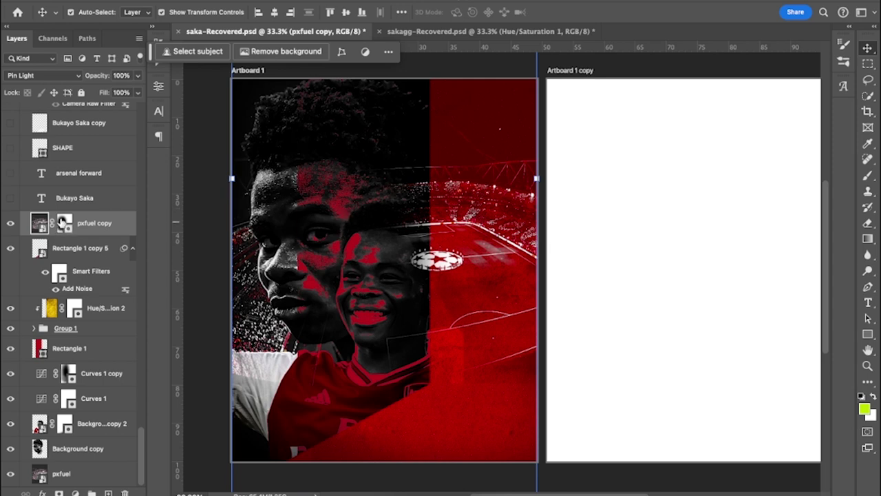
# Disable and re-enable the pxfuel copy mask, then show the vertical BUKAYO SAKA title
pyautogui.click(63, 223)
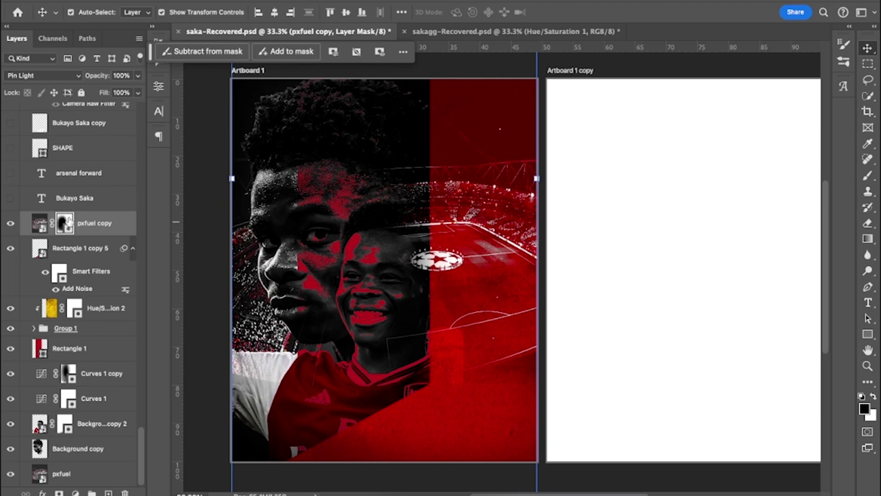
pyautogui.rightClick(66, 223)
pyautogui.click(85, 227)
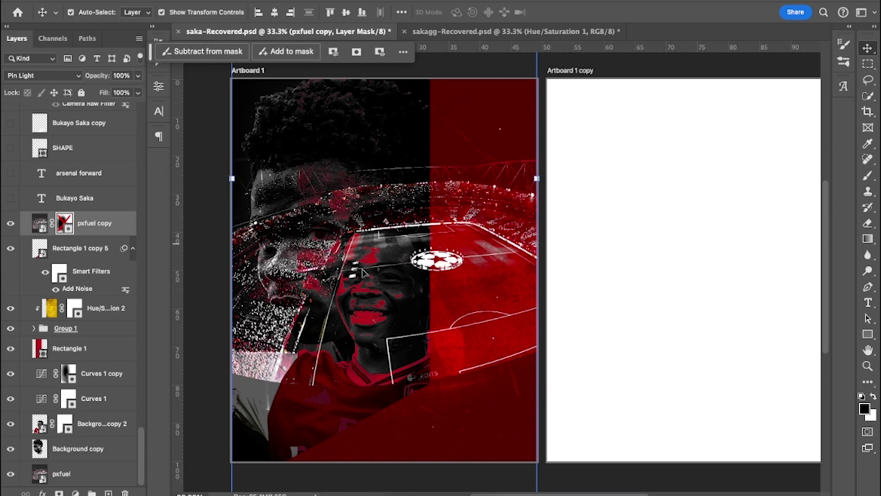
pyautogui.keyDown('shift'); pyautogui.click(62, 219); pyautogui.keyUp('shift')
pyautogui.keyDown('shift'); pyautogui.click(62, 221); pyautogui.keyUp('shift')
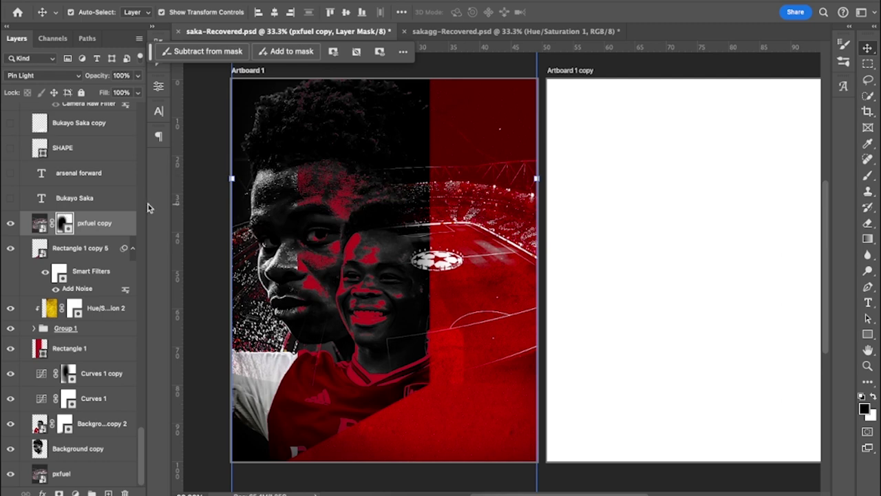
pyautogui.click(11, 199)
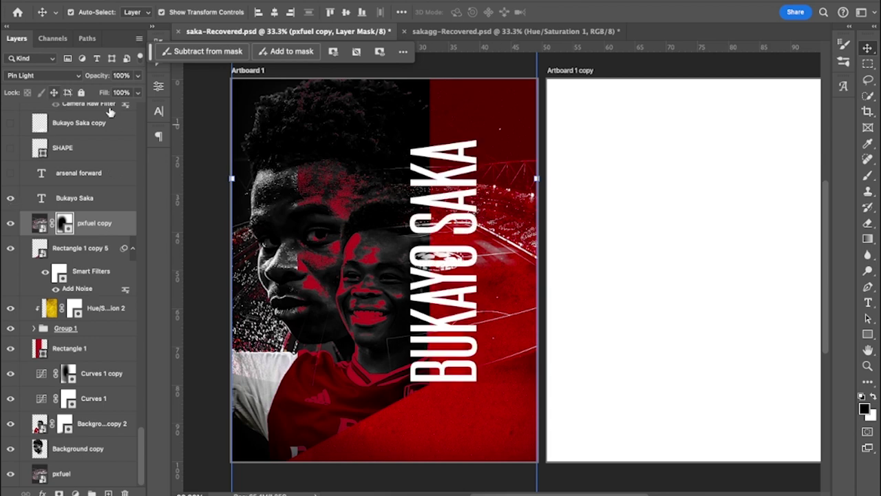
# Show the arsenal forward text, the white SHAPE stripes and the Bukayo Saka copy layer
pyautogui.click(158, 111)
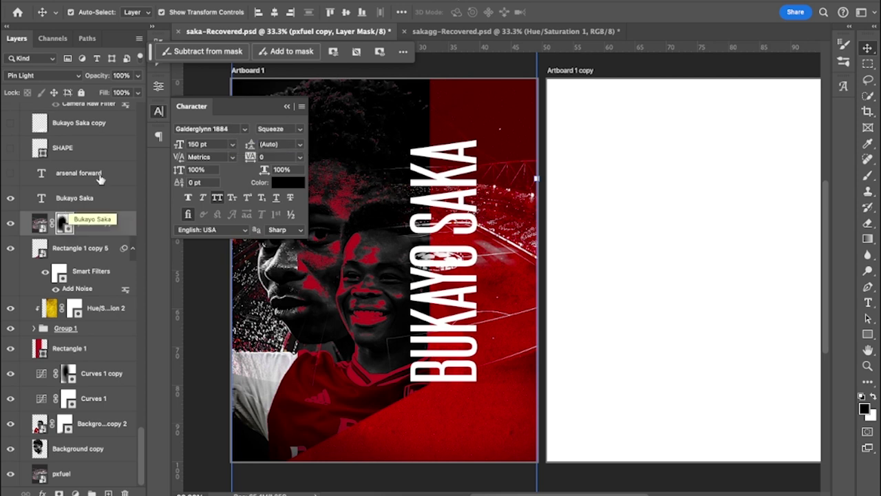
pyautogui.scroll(1, 88, 193)
pyautogui.scroll(5, 88, 193)
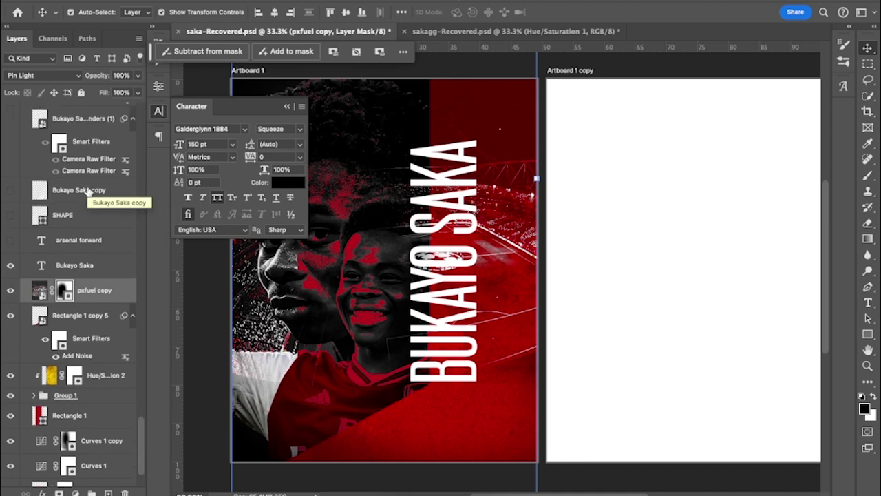
pyautogui.click(9, 241)
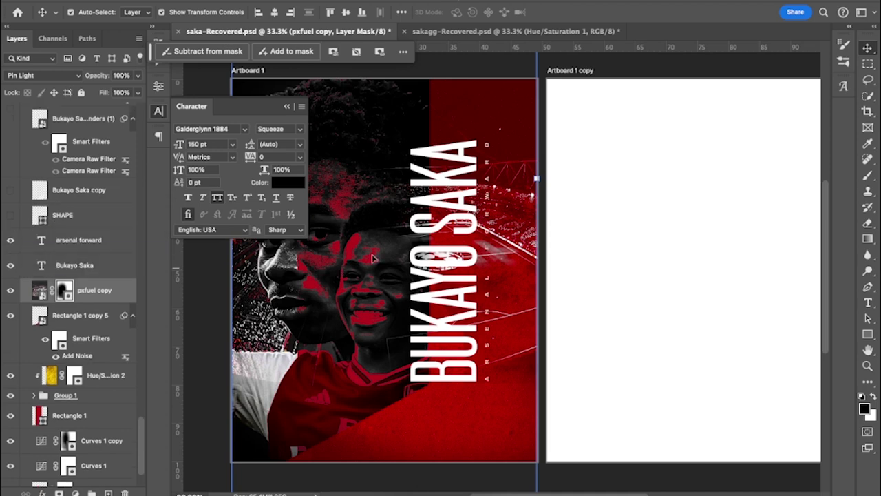
pyautogui.click(102, 242)
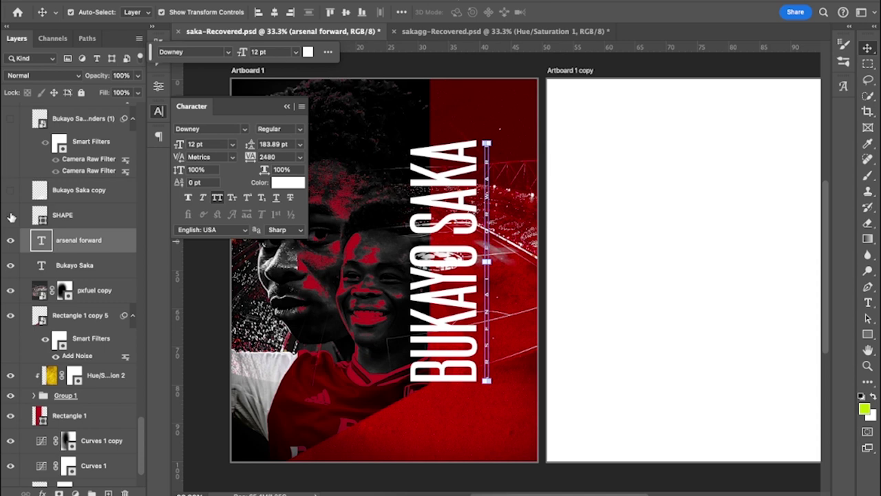
pyautogui.click(11, 216)
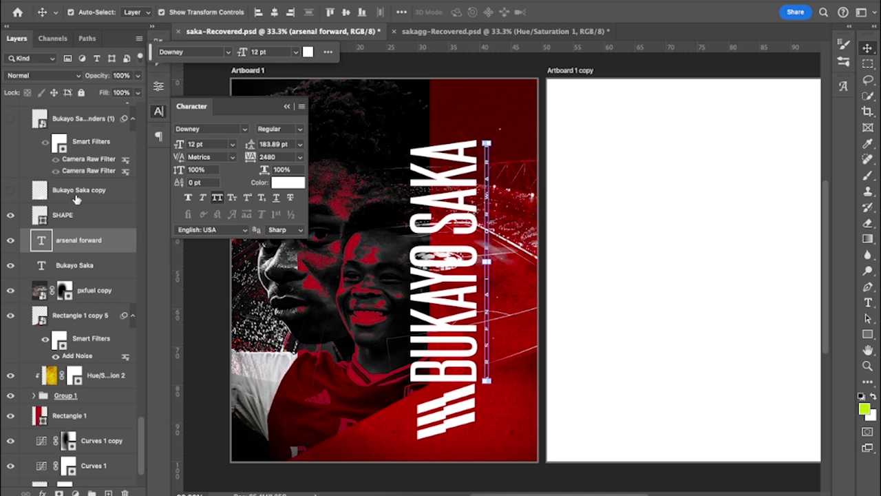
pyautogui.click(11, 191)
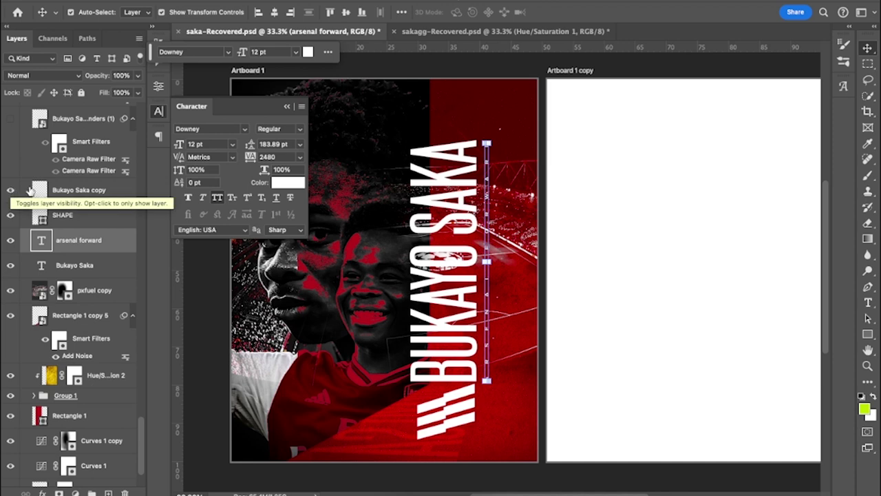
pyautogui.click(74, 190)
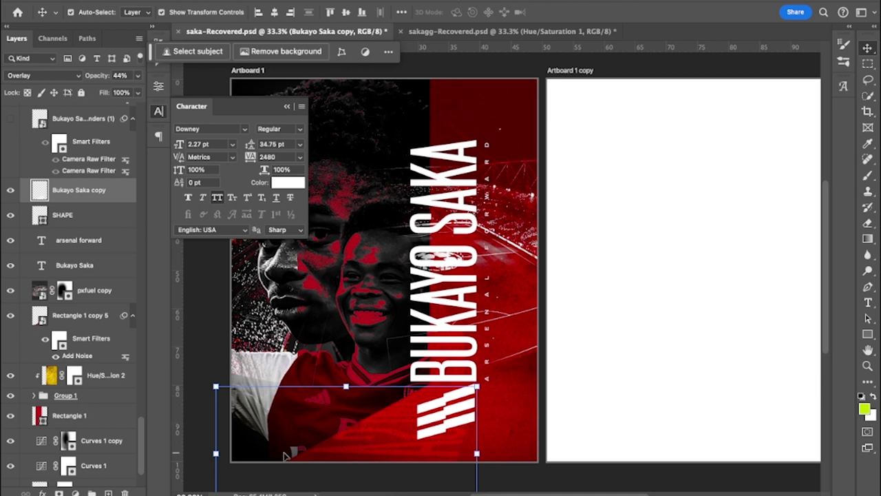
pyautogui.scroll(-3, 285, 455)
pyautogui.scroll(-1, 285, 456)
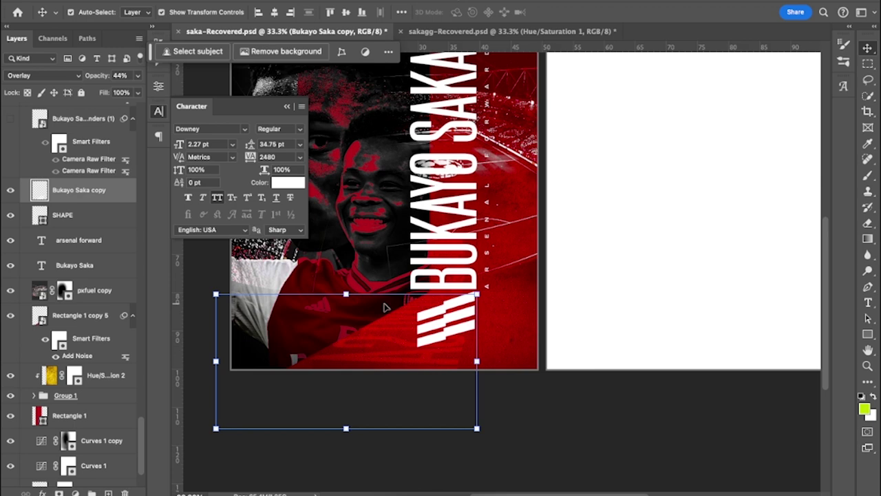
pyautogui.scroll(3, 64, 187)
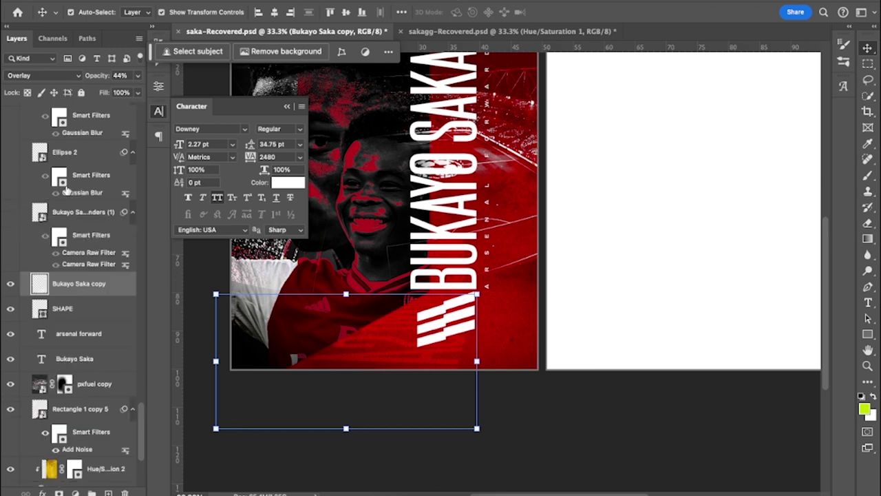
pyautogui.scroll(2, 65, 187)
# Show the Bukayo Saka – FootyRenders (1) player cutout and zoom in on it
pyautogui.click(83, 248)
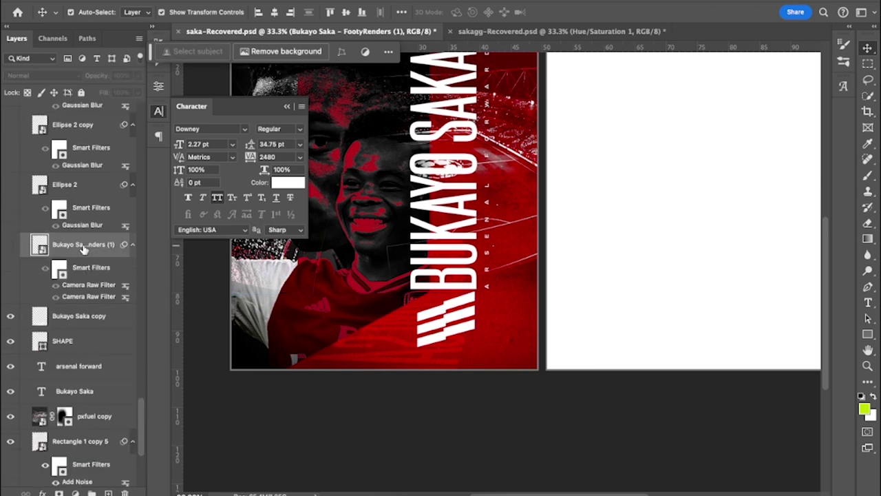
pyautogui.click(13, 246)
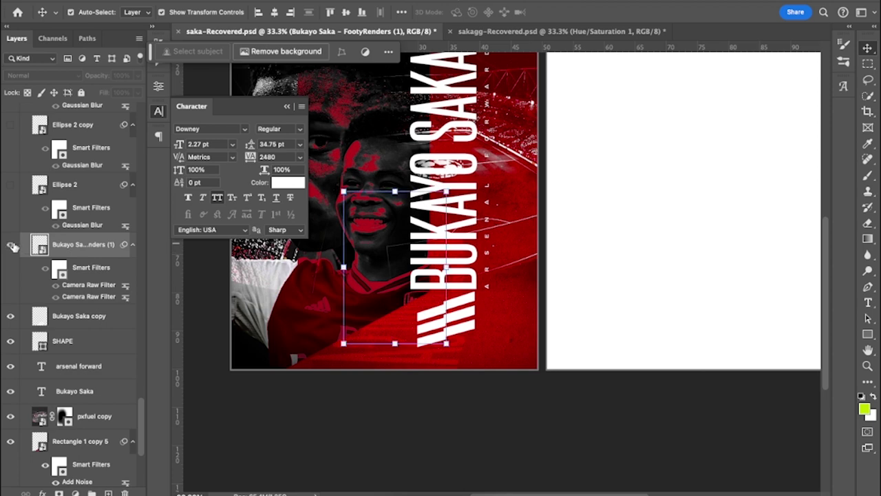
pyautogui.click(12, 246)
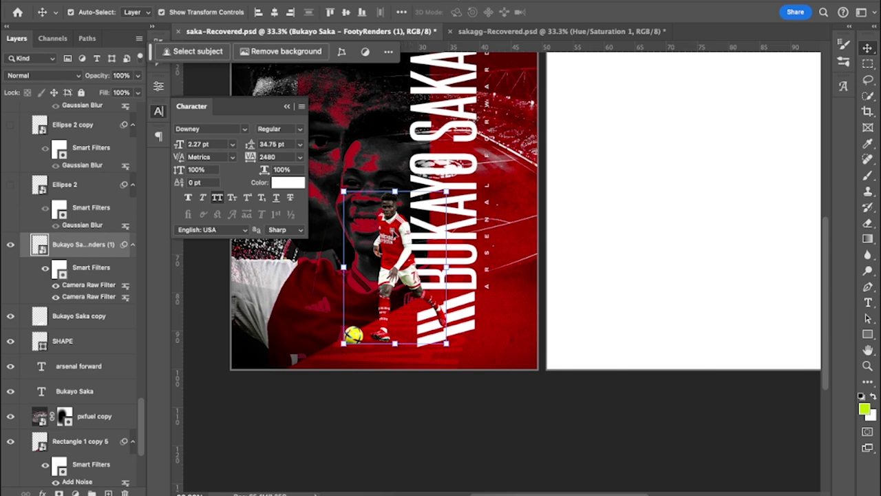
pyautogui.scroll(5, 395, 235)
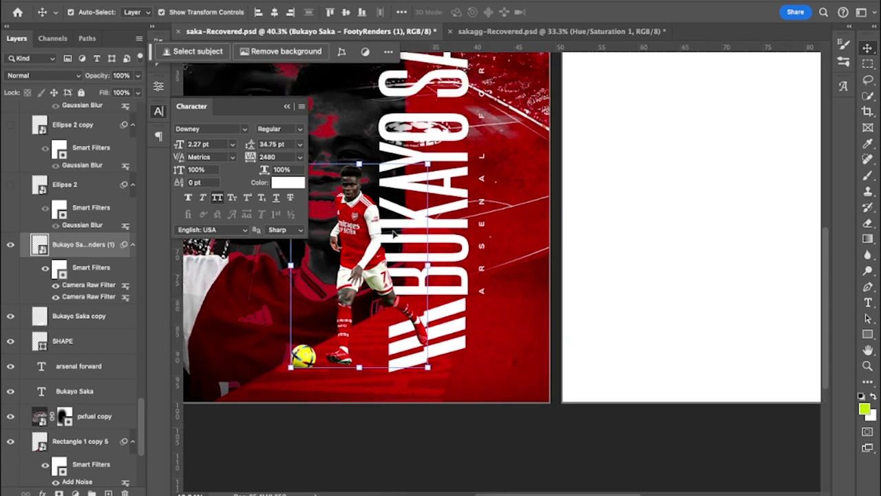
pyautogui.scroll(2, 394, 235)
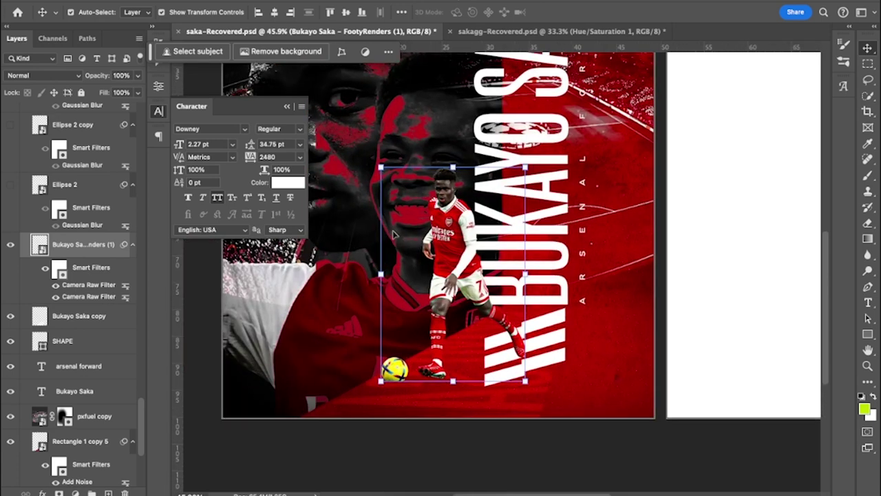
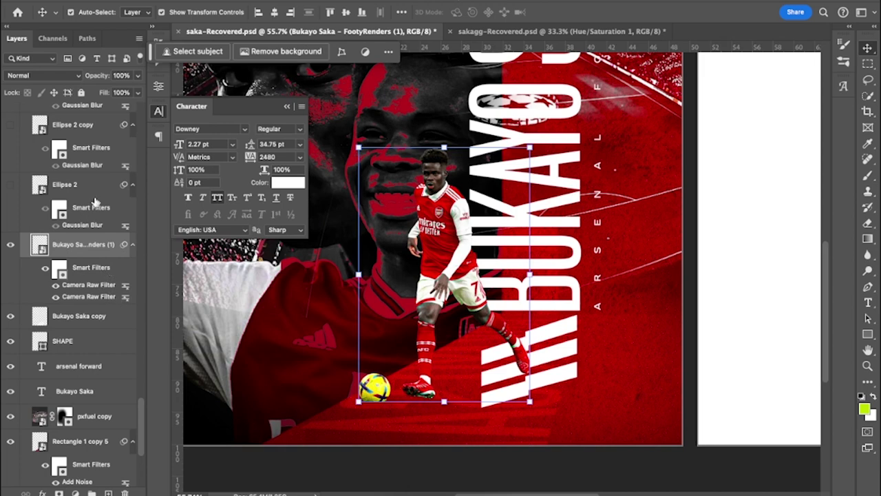
# Turn the blurred Ellipse 2 glow layer back on, briefly hiding it to compare
pyautogui.scroll(5, 99, 260)
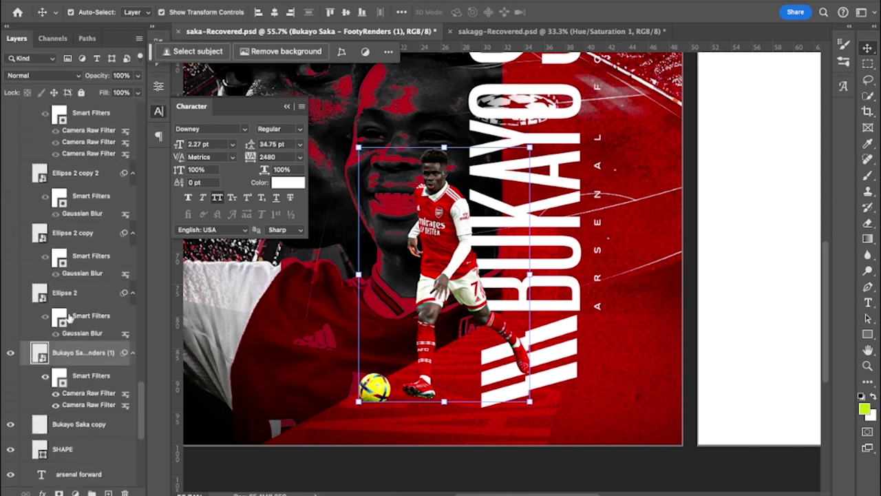
pyautogui.click(10, 295)
pyautogui.click(385, 484)
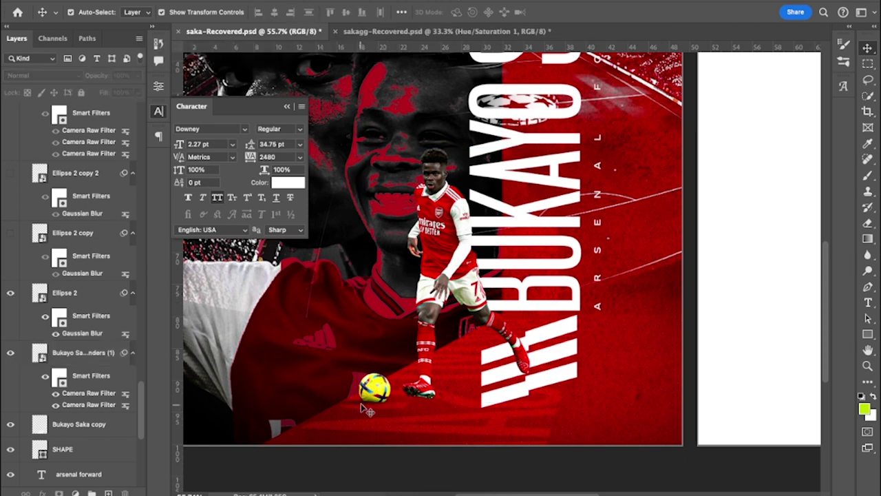
pyautogui.click(11, 295)
pyautogui.click(10, 295)
# Draw a thin flat ellipse beside the player's legs
pyautogui.click(867, 335)
pyautogui.click(854, 347)
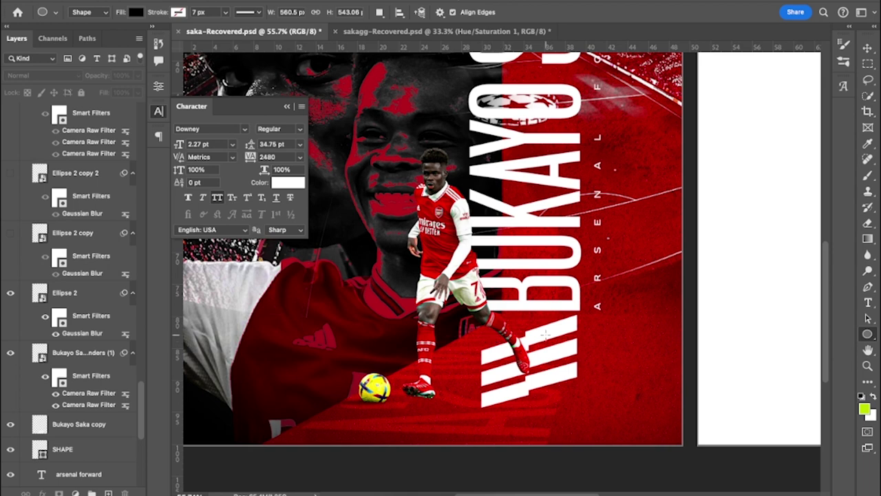
pyautogui.moveTo(544, 334); pyautogui.dragTo(634, 342)
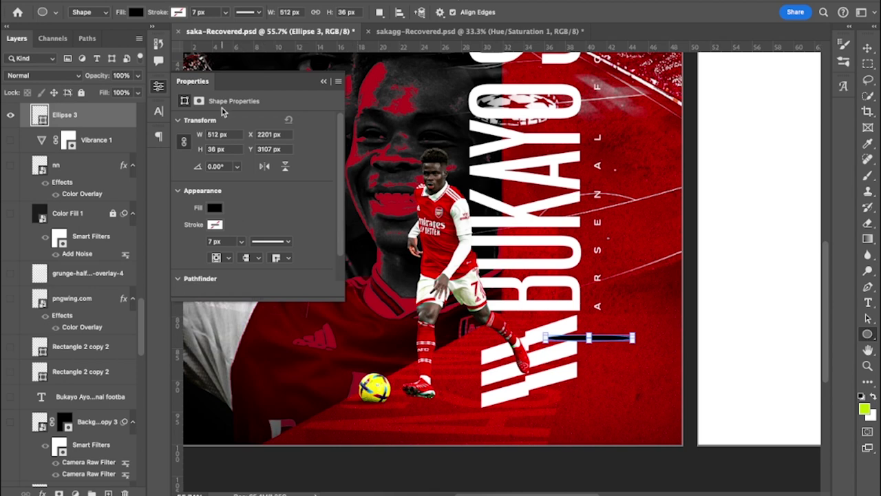
# Rasterize the ellipse and apply a 12-pixel Gaussian Blur to it
pyautogui.click(306, 0)
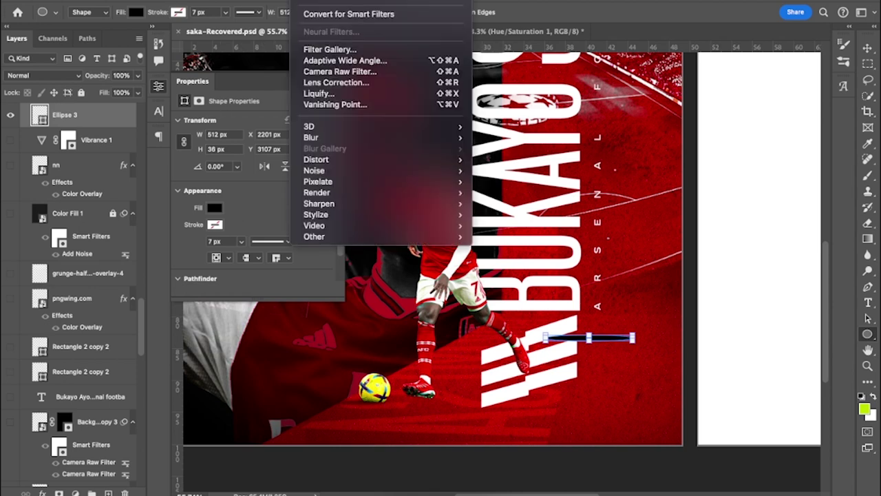
pyautogui.moveTo(399, 141)
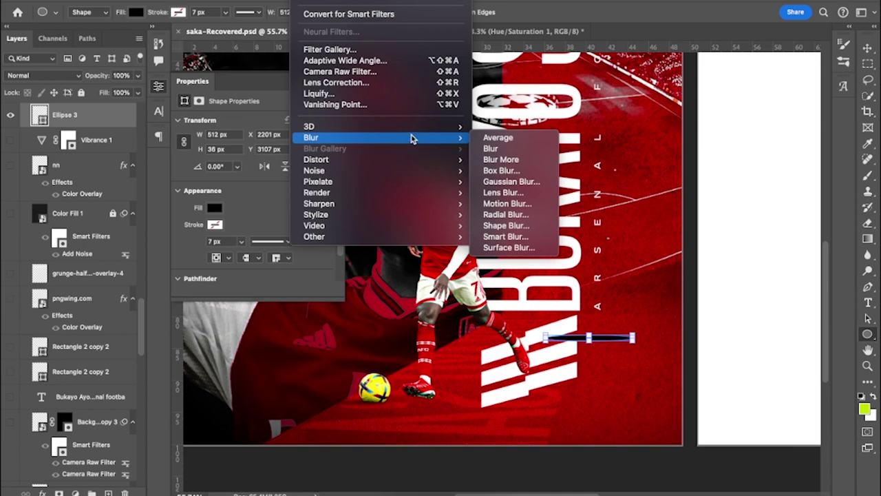
pyautogui.click(550, 183)
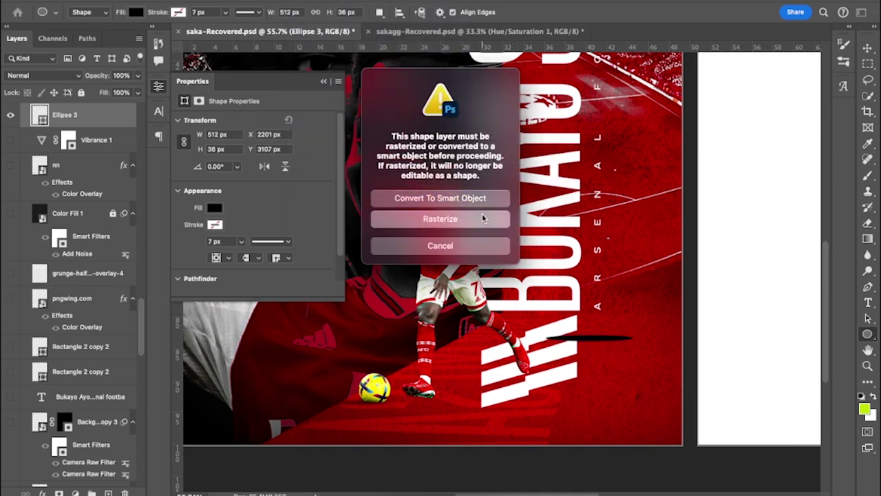
pyautogui.click(484, 218)
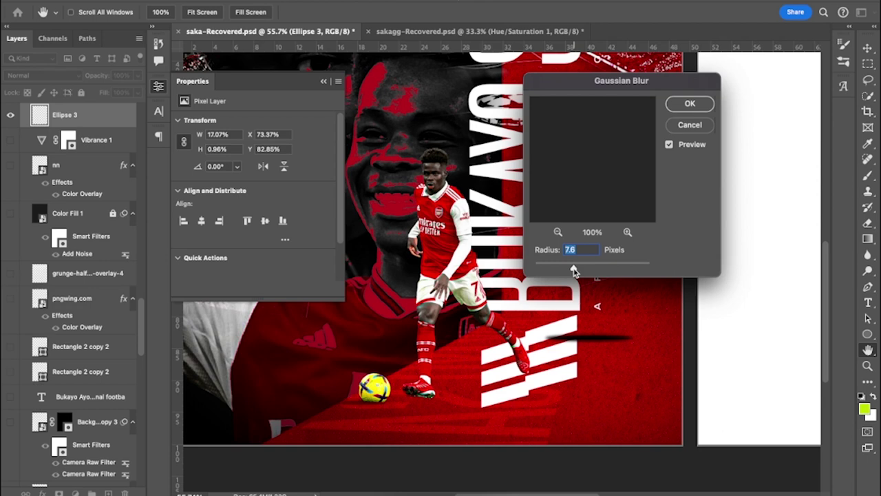
pyautogui.moveTo(573, 270); pyautogui.dragTo(582, 268)
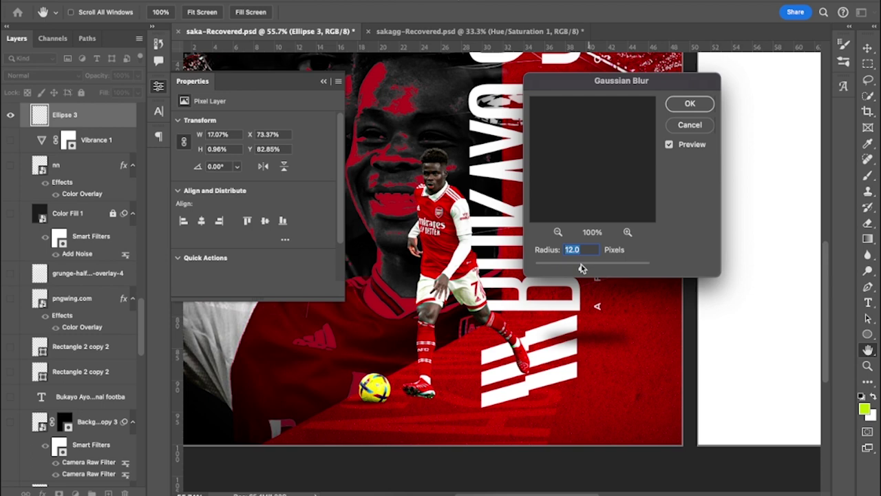
pyautogui.click(706, 106)
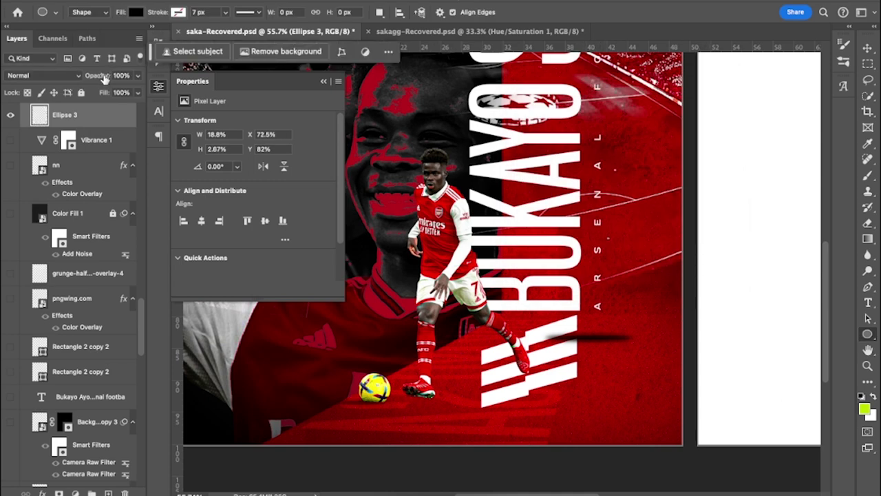
# Lower the Ellipse 3 streak to 43% opacity and move it down toward the ball
pyautogui.moveTo(105, 77); pyautogui.dragTo(68, 80)
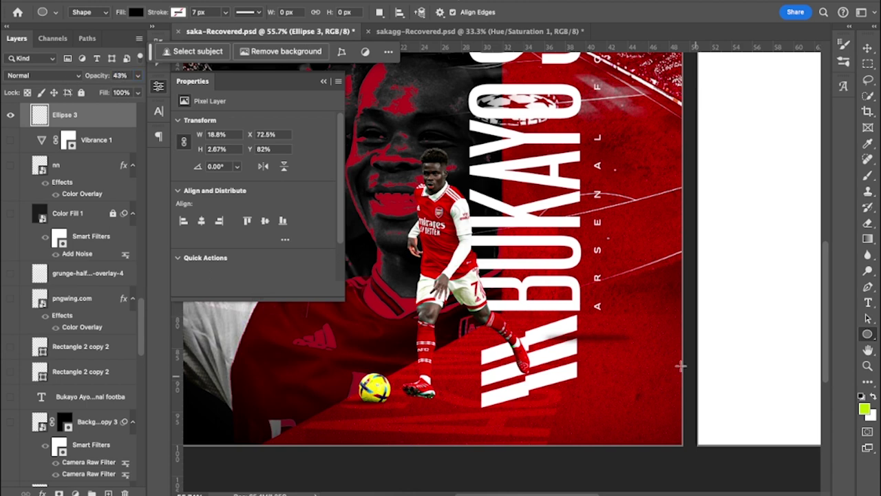
pyautogui.click(867, 46)
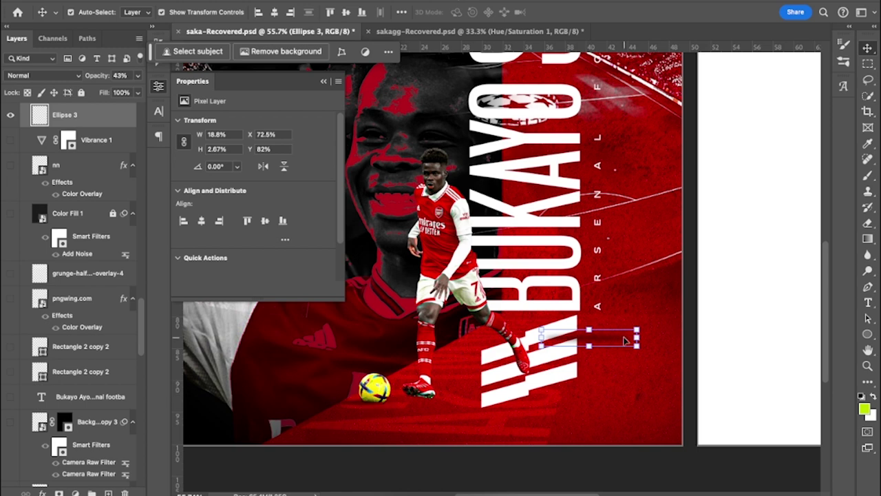
pyautogui.moveTo(625, 340); pyautogui.dragTo(396, 406)
# Delete Ellipse 3 and show the Ellipse 2 copy and Ellipse 2 copy 2 shadow layers
pyautogui.press('Delete')
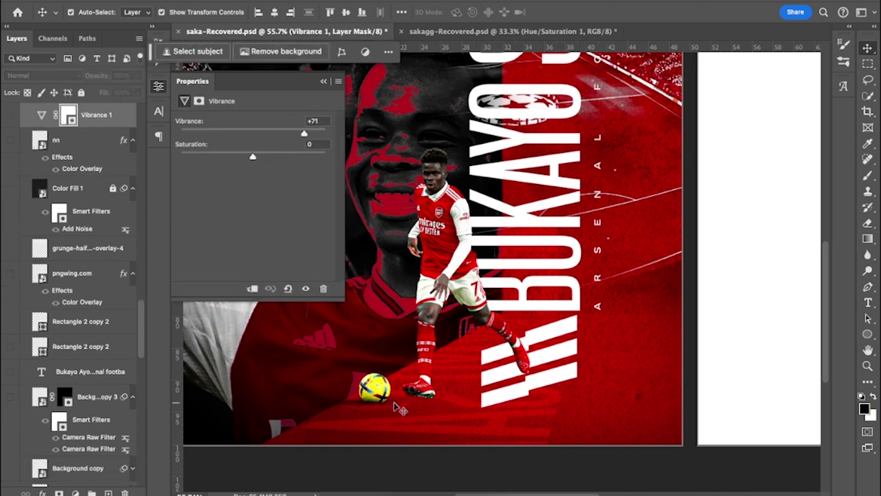
pyautogui.scroll(-10, 47, 338)
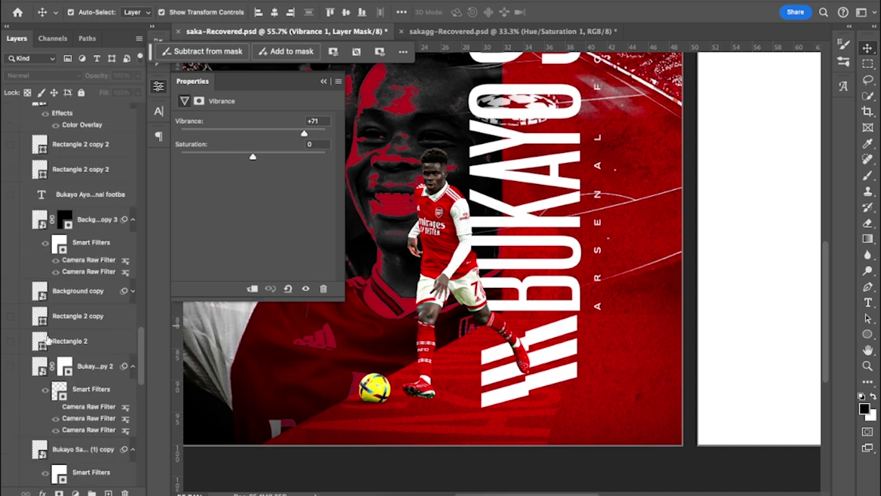
pyautogui.scroll(5, 48, 334)
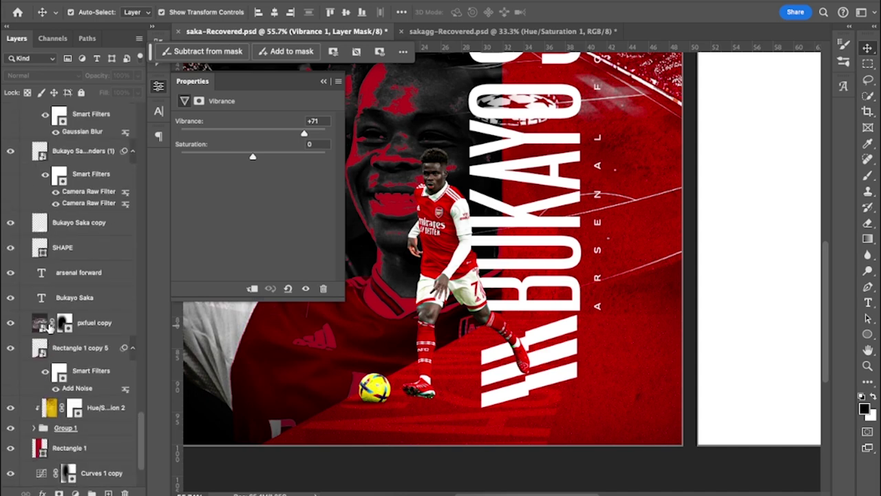
pyautogui.scroll(8, 50, 329)
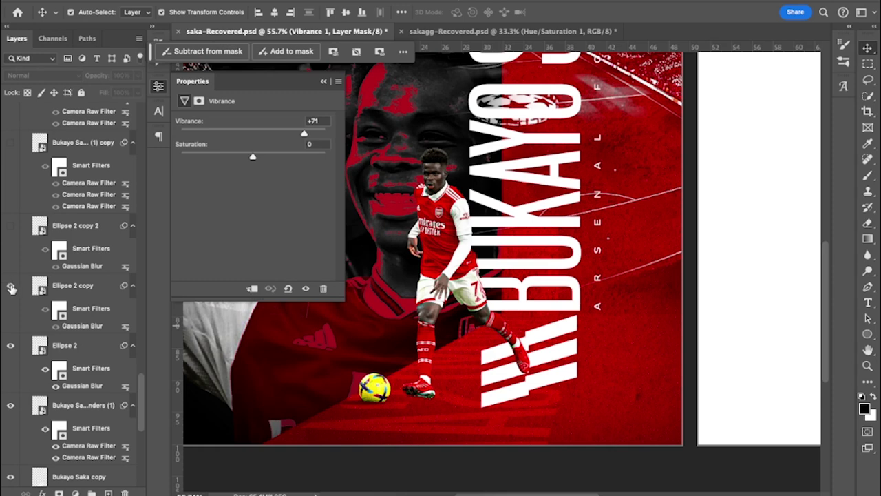
pyautogui.click(10, 288)
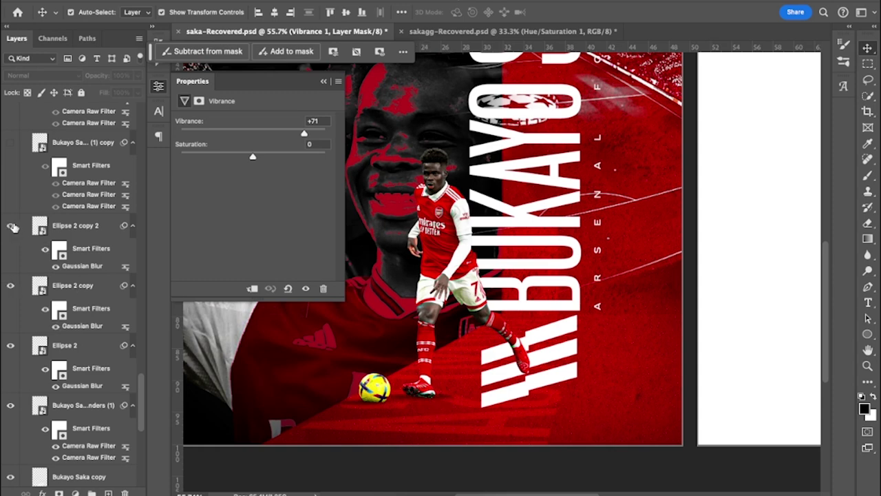
pyautogui.click(11, 226)
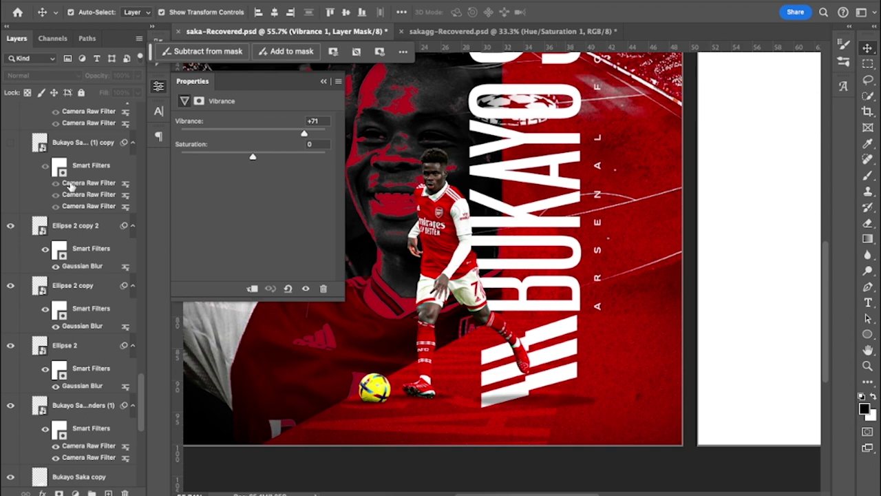
# Show and select the grey Bukayo Saka (1) copy player layer
pyautogui.scroll(4, 70, 186)
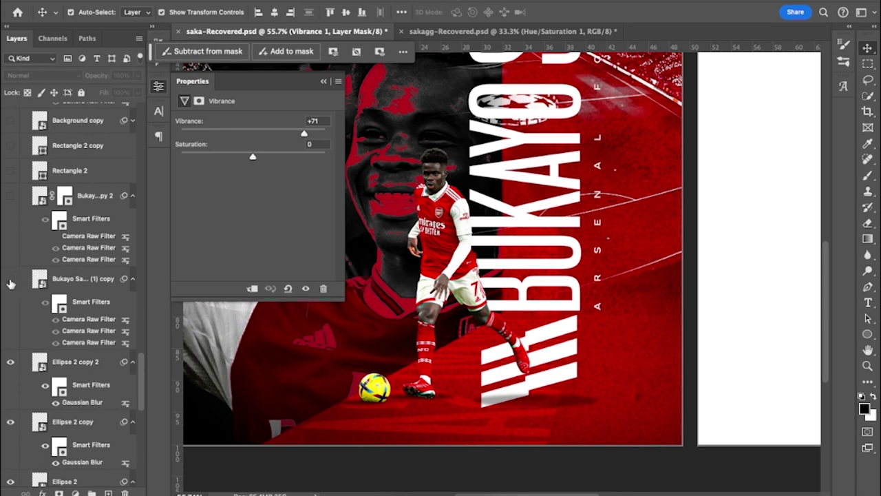
pyautogui.click(10, 282)
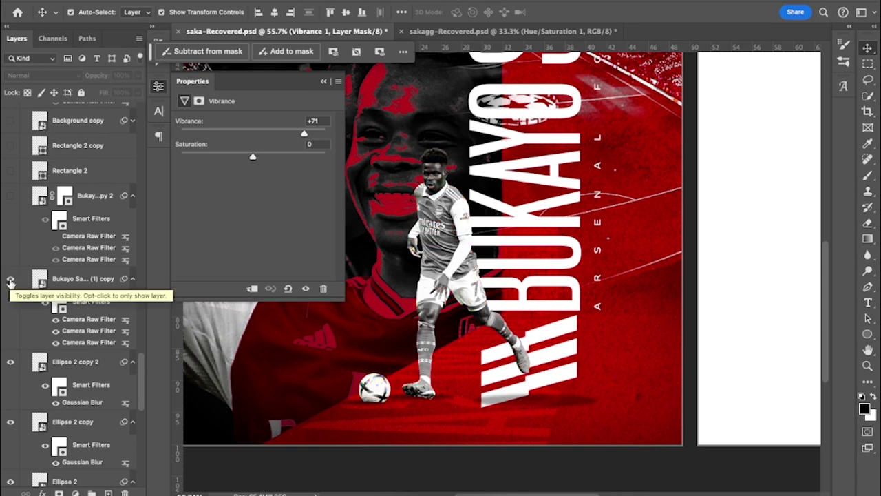
pyautogui.click(77, 285)
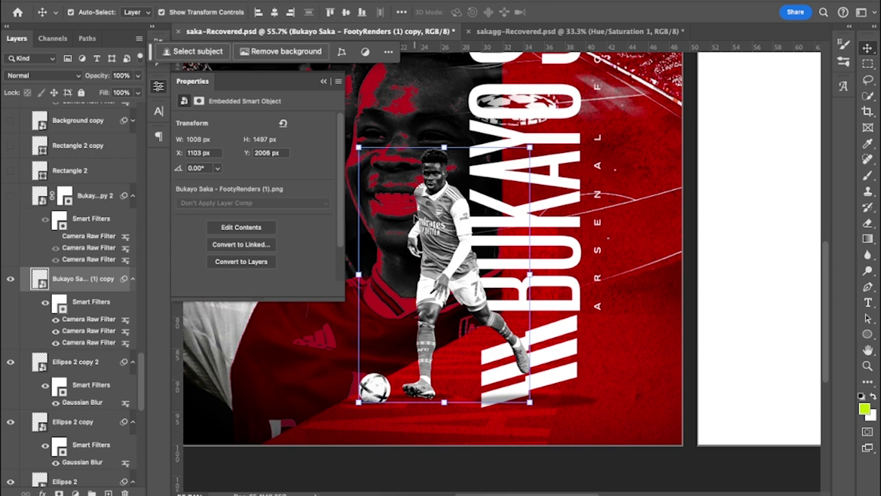
# Show the coloured Bukayo Saka copy 2 layer, checking its mask, then its image thumbnail
pyautogui.click(9, 196)
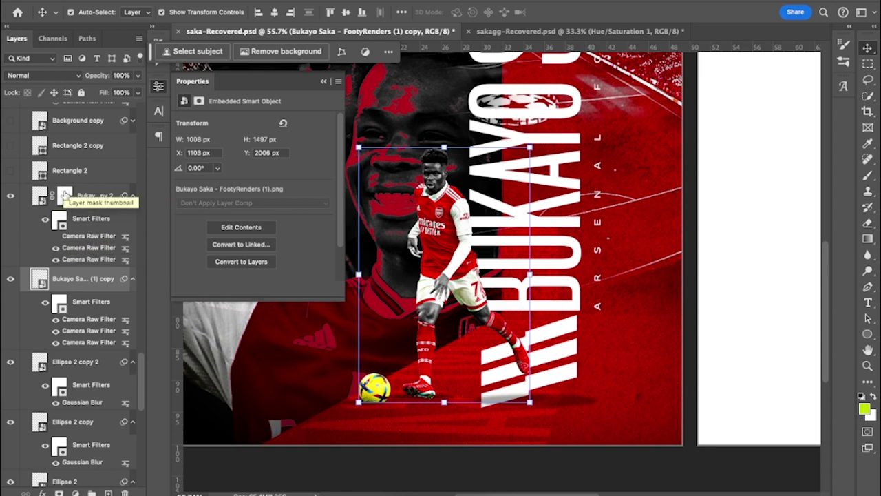
pyautogui.click(64, 196)
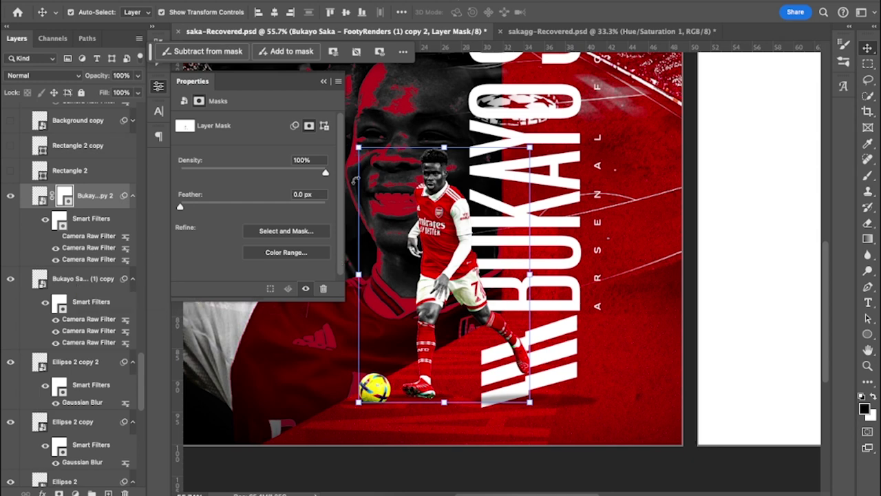
pyautogui.click(40, 195)
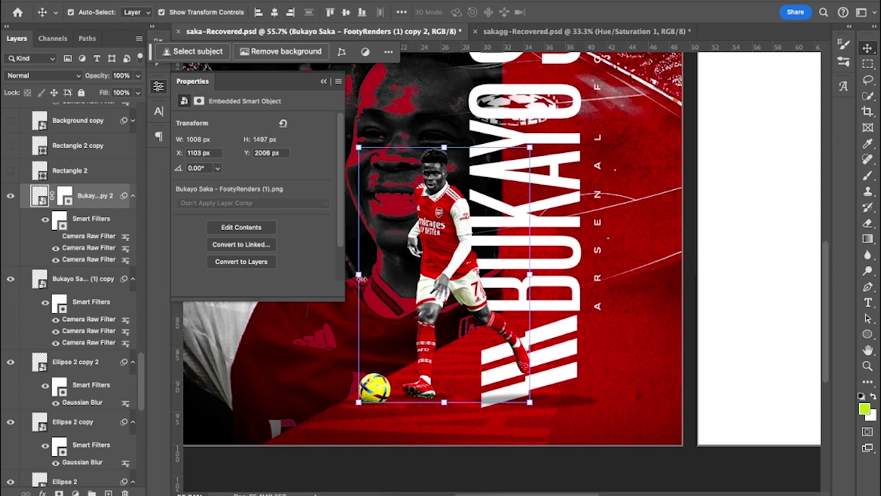
# Make the Rectangle 2 white line layer visible
pyautogui.scroll(1, 473, 292)
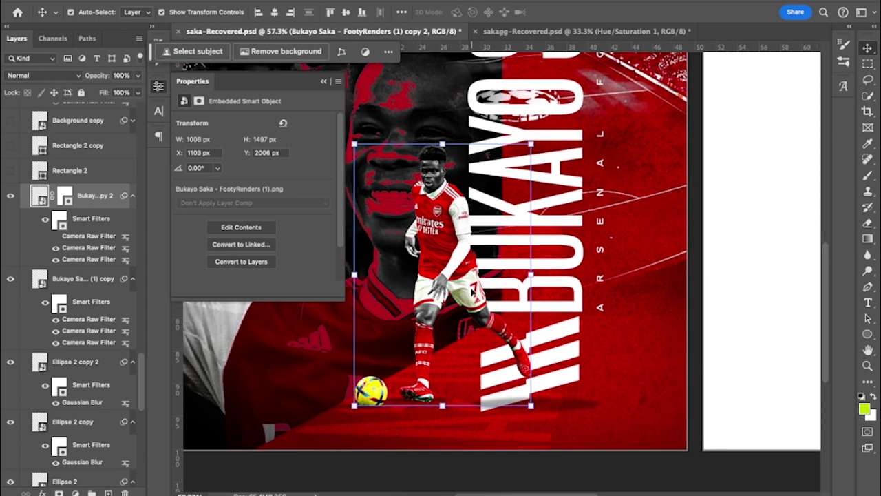
pyautogui.scroll(4, 473, 292)
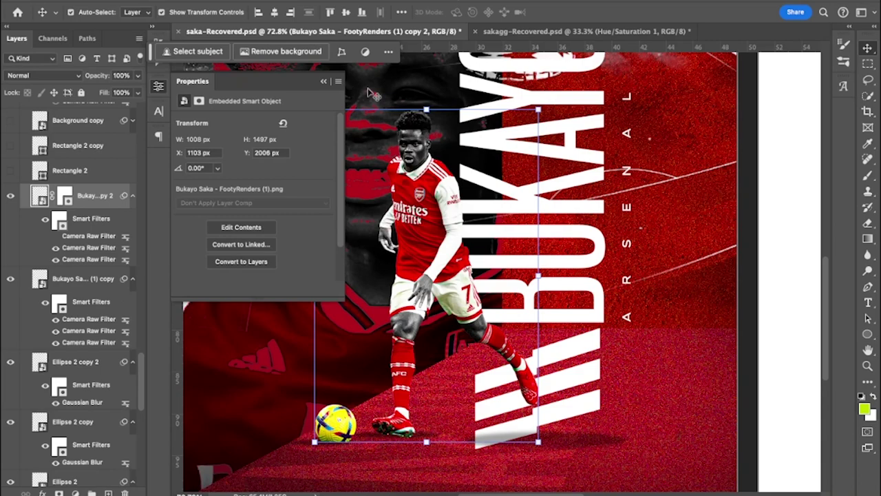
pyautogui.scroll(5, 73, 172)
pyautogui.scroll(4, 72, 172)
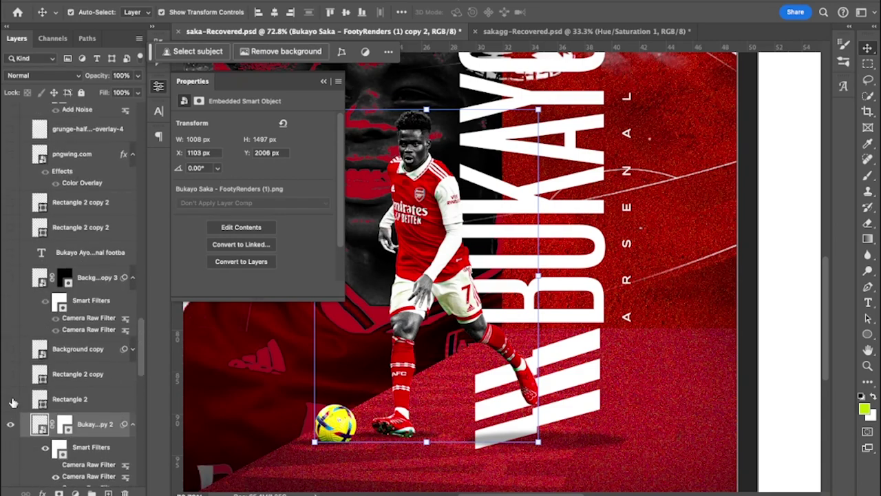
pyautogui.click(10, 398)
# Show the Rectangle 2 copy line and the sliding player Background copy layer
pyautogui.scroll(-1, 500, 303)
pyautogui.scroll(-2, 489, 280)
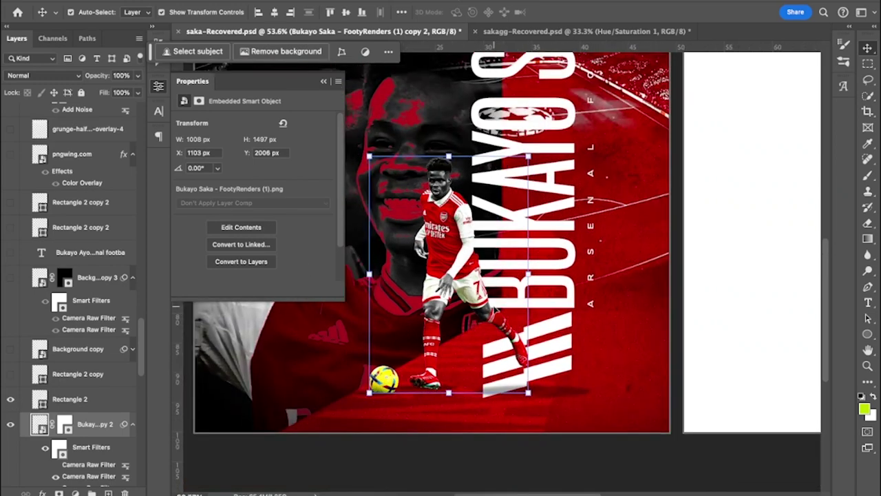
pyautogui.scroll(3, 489, 281)
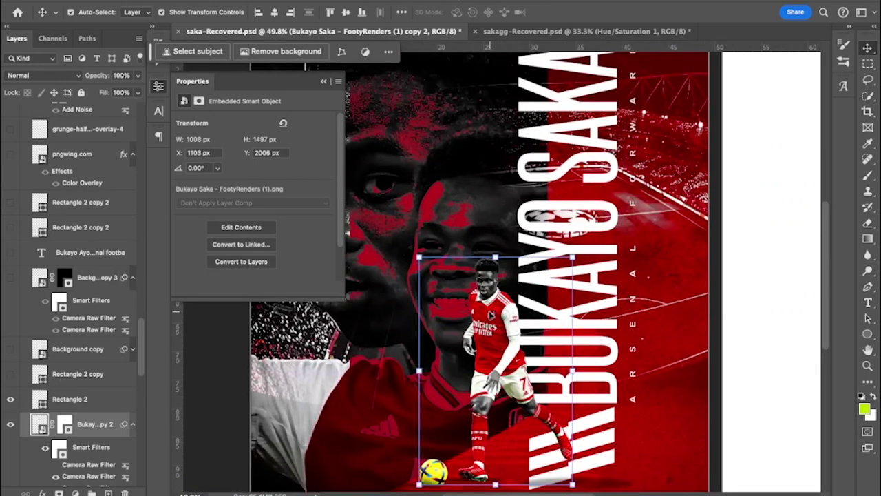
pyautogui.scroll(-3, 530, 141)
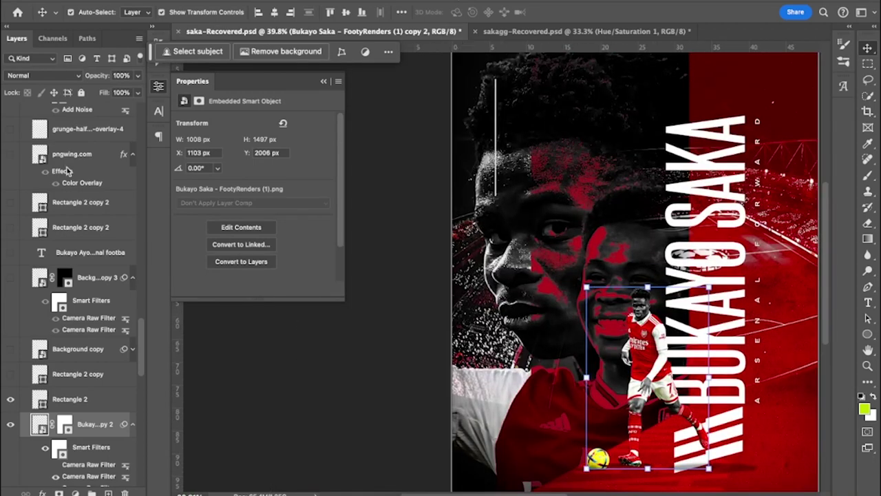
pyautogui.click(10, 376)
pyautogui.click(10, 351)
pyautogui.scroll(-1, 580, 346)
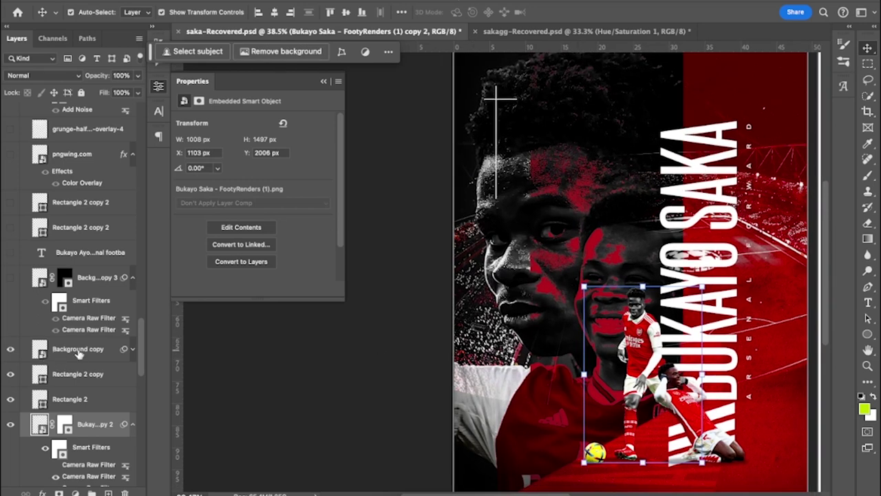
# Select the Background copy 3 layer and switch its visibility back on
pyautogui.click(55, 352)
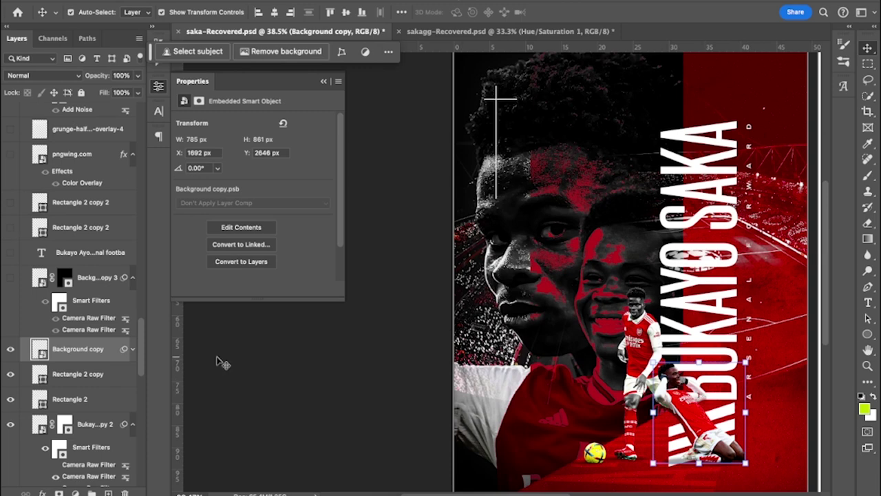
pyautogui.click(90, 279)
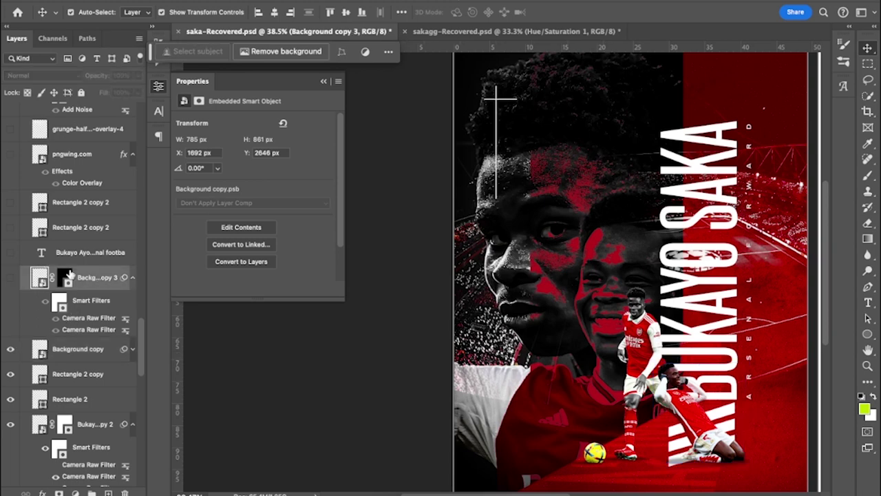
pyautogui.click(11, 278)
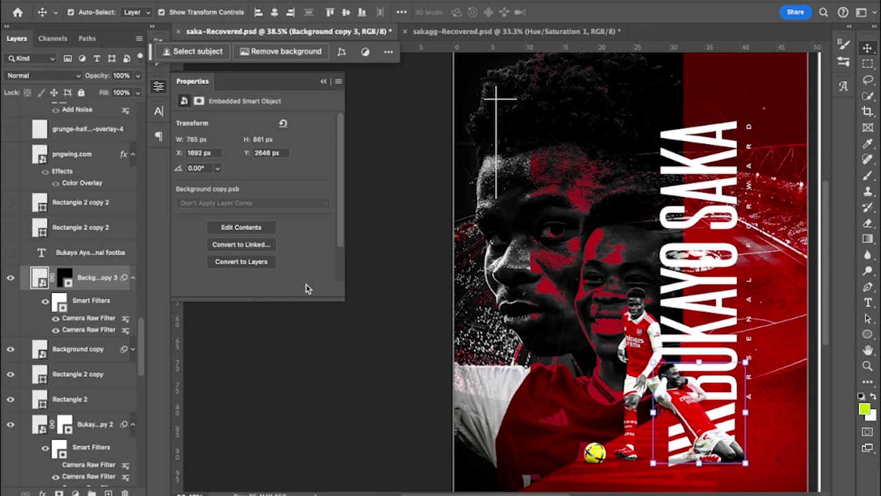
# Show the player paragraph text, toggling it once, and the Rectangle 2 copy 2 line
pyautogui.click(11, 253)
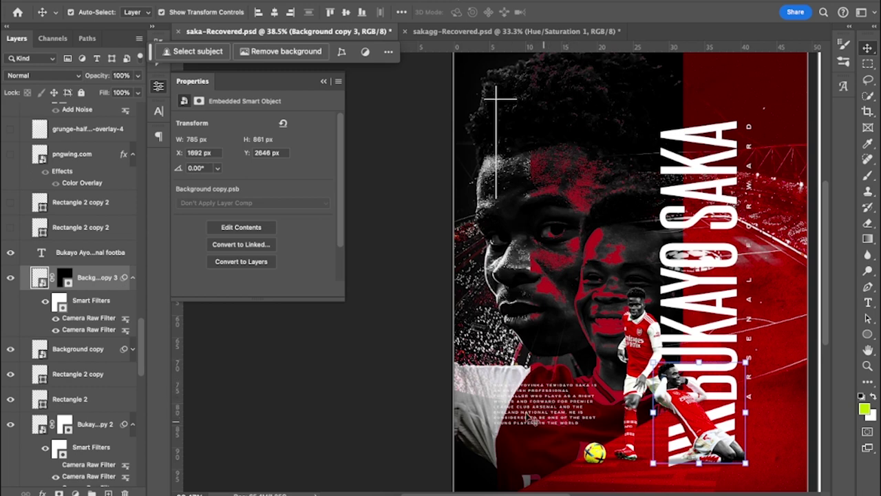
pyautogui.click(11, 253)
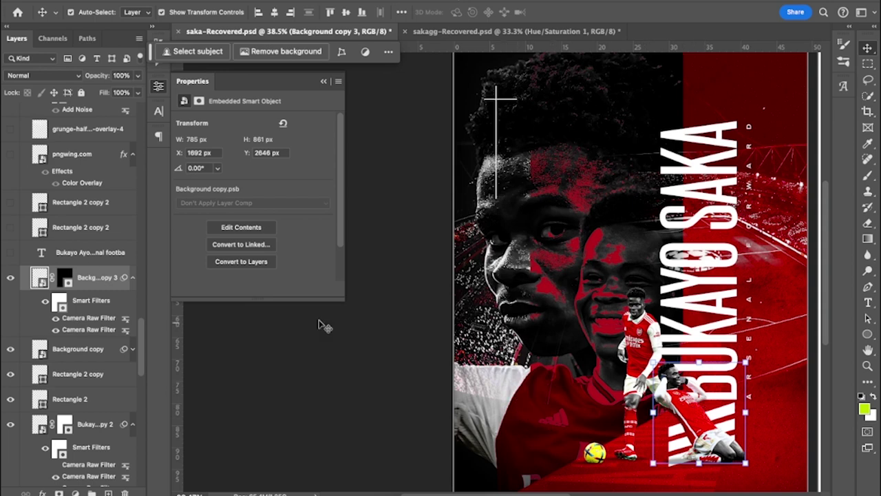
pyautogui.click(10, 255)
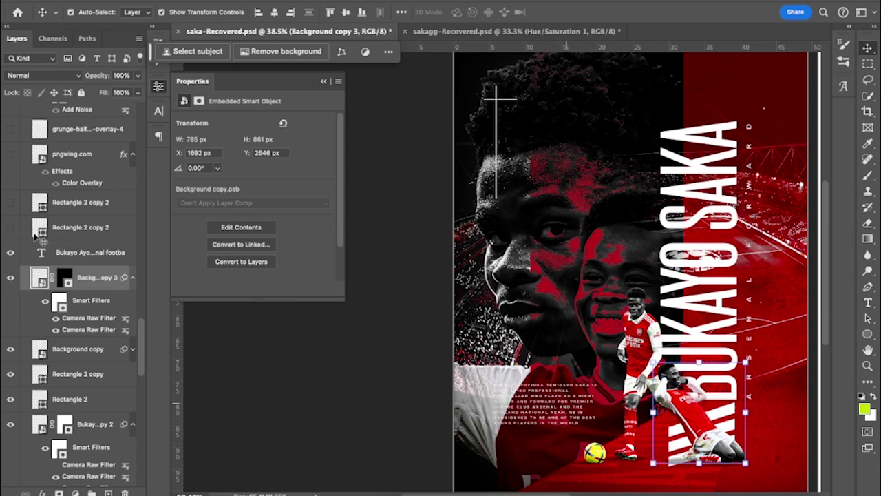
pyautogui.click(11, 228)
# Show and select the pngwing.com Arsenal crest, then turn on the grunge halftone texture
pyautogui.scroll(-3, 534, 338)
pyautogui.hscroll(3, 534, 338)
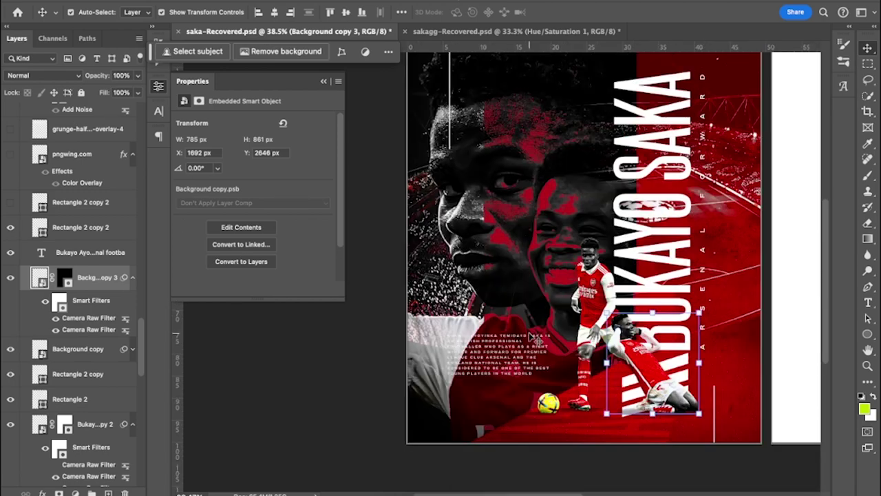
pyautogui.scroll(-2, 534, 337)
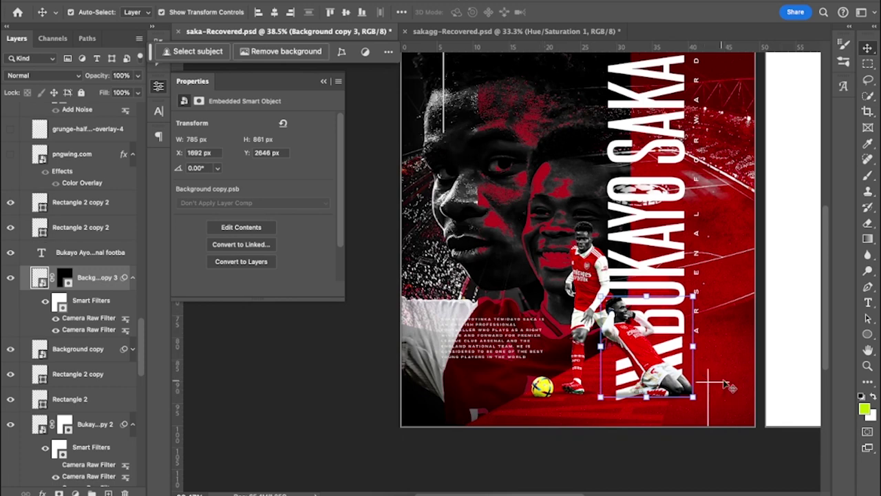
pyautogui.scroll(5, 89, 193)
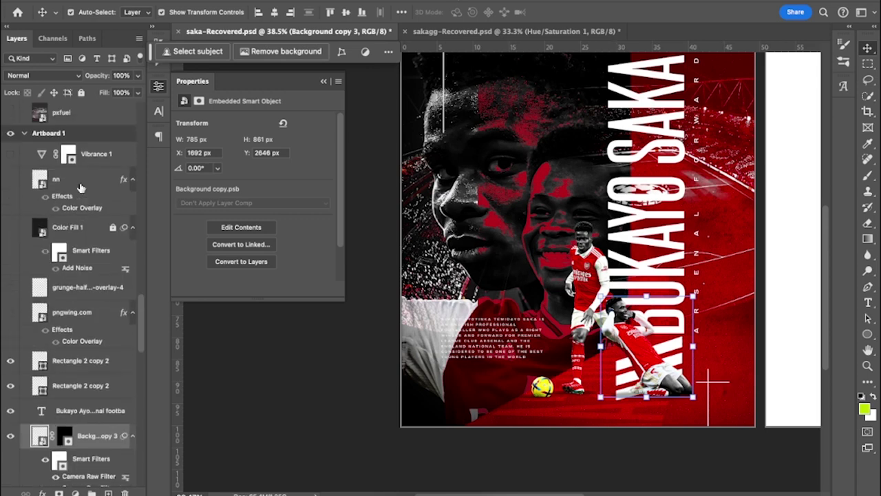
pyautogui.click(11, 313)
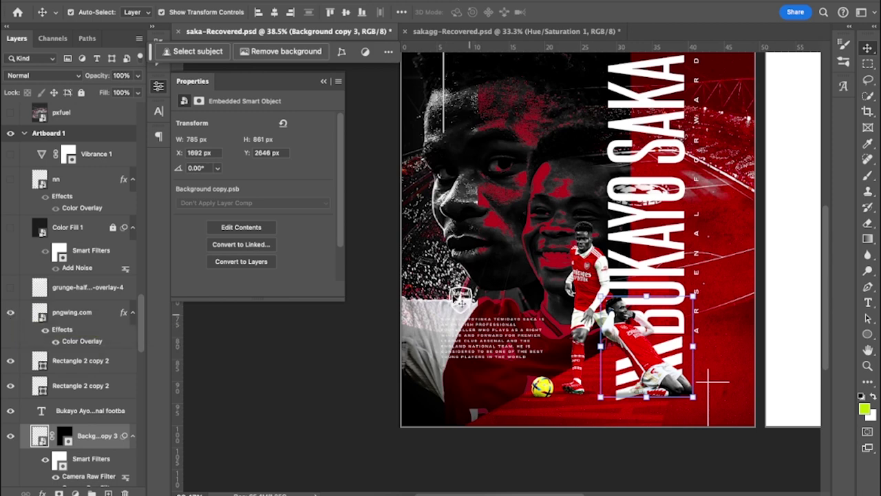
pyautogui.click(77, 313)
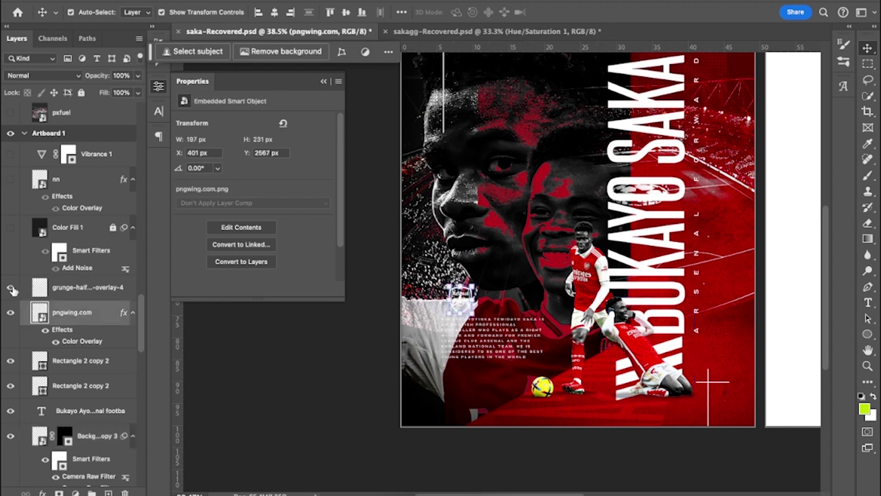
pyautogui.scroll(3, 575, 213)
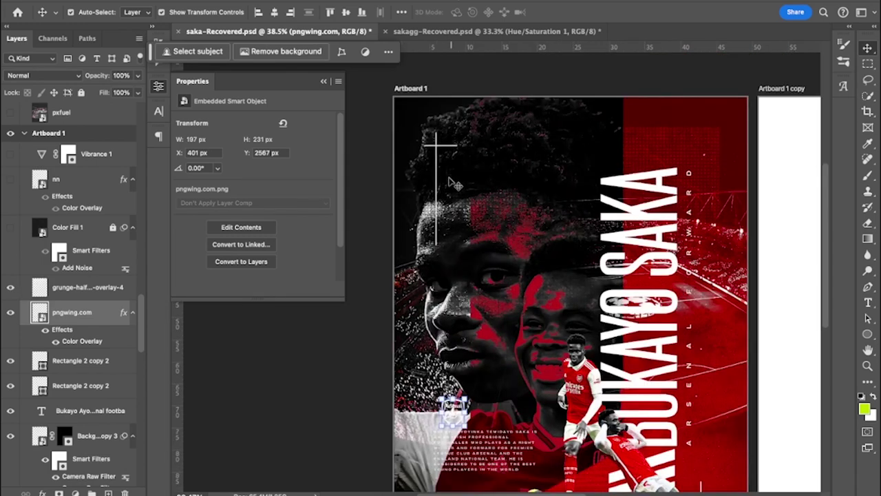
pyautogui.click(10, 291)
# Try the grunge texture in Normal, keep Overlay, then show and select Color Fill 1
pyautogui.click(87, 288)
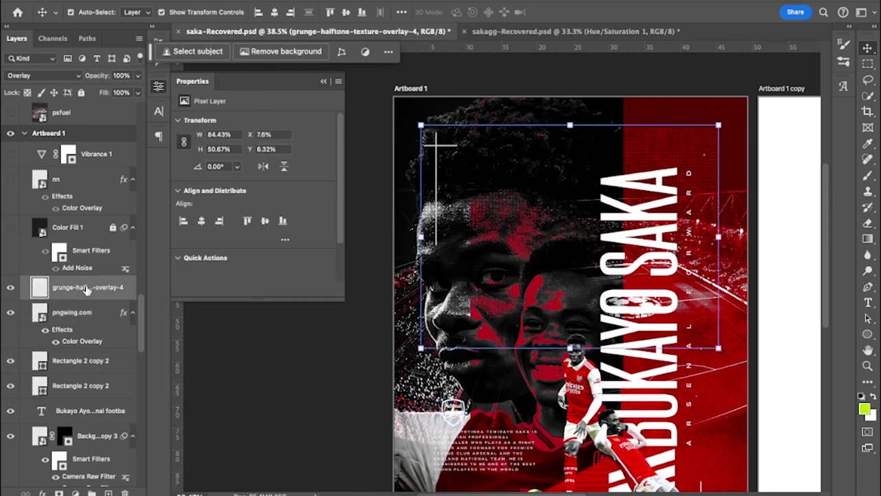
pyautogui.click(64, 80)
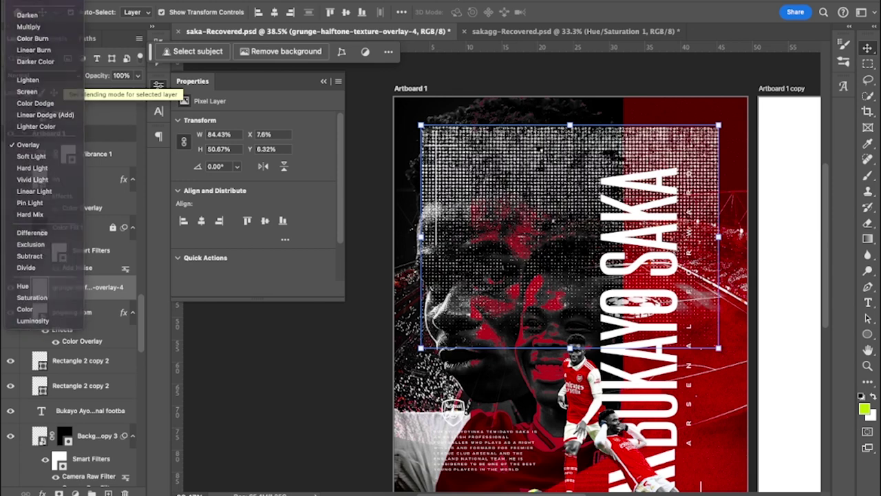
pyautogui.hotkey('shift', 'alt', 'n')
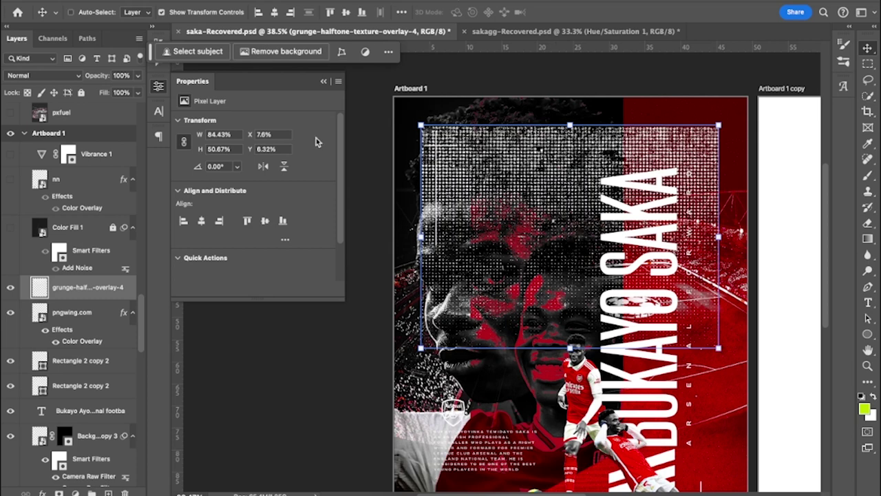
pyautogui.hotkey('shift', 'alt', 'o')
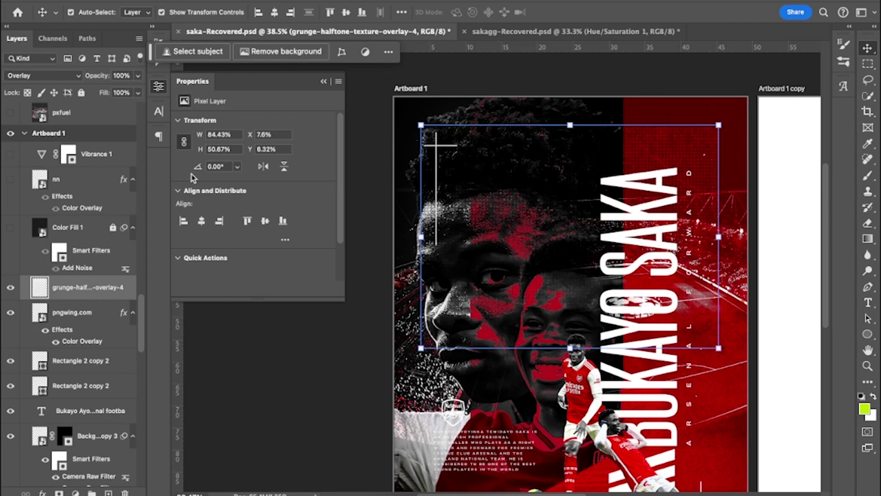
pyautogui.click(10, 230)
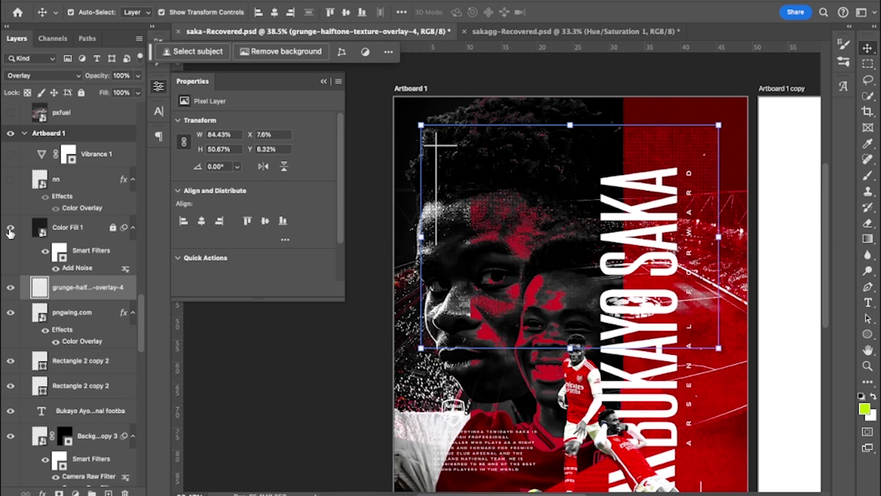
pyautogui.click(69, 229)
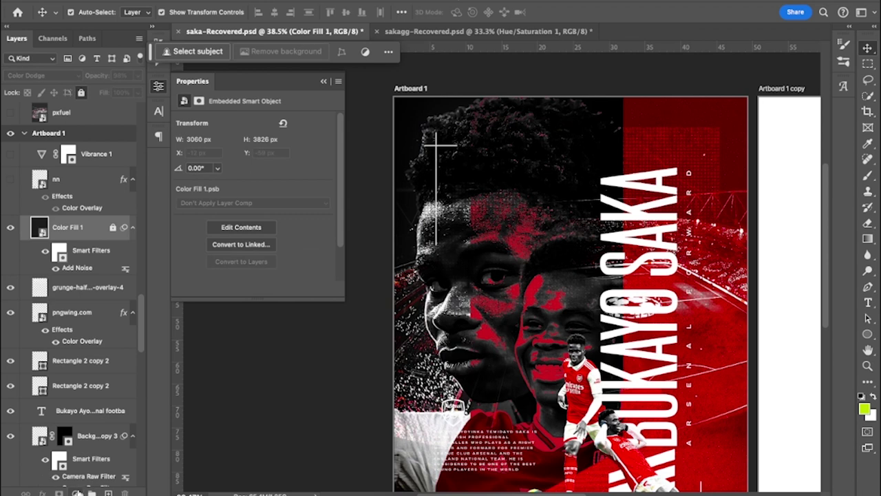
pyautogui.click(78, 493)
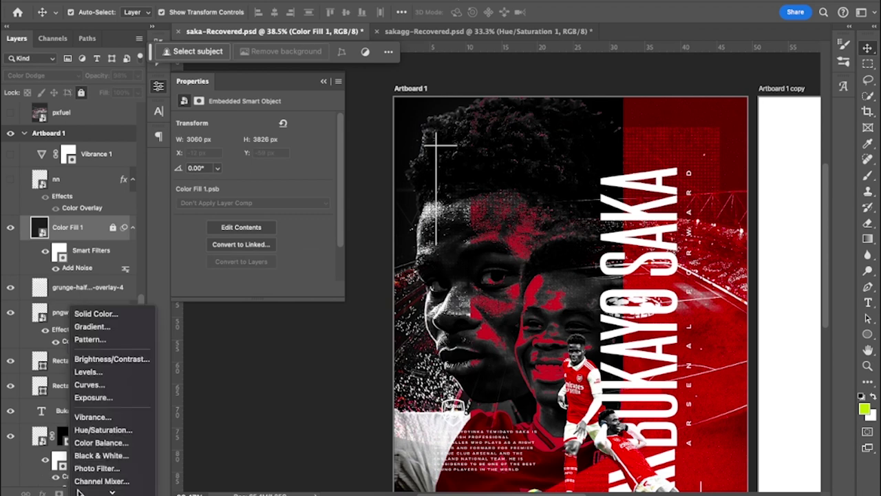
pyautogui.click(97, 314)
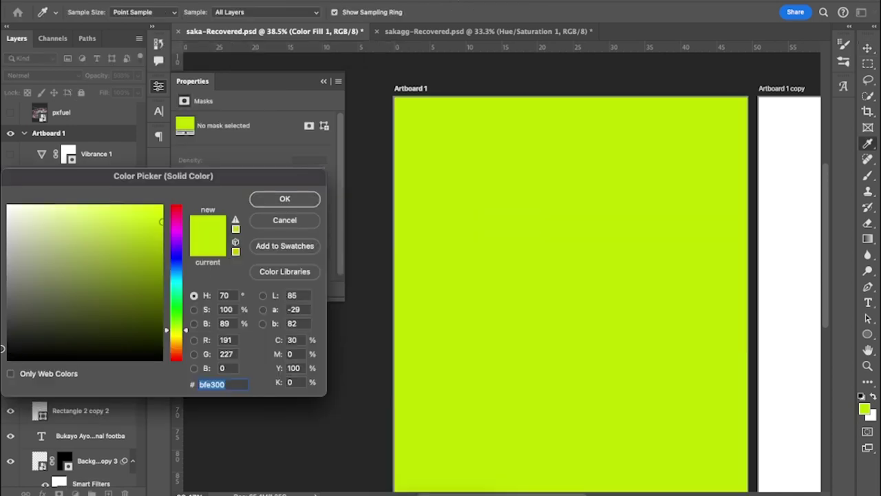
pyautogui.click(9, 348)
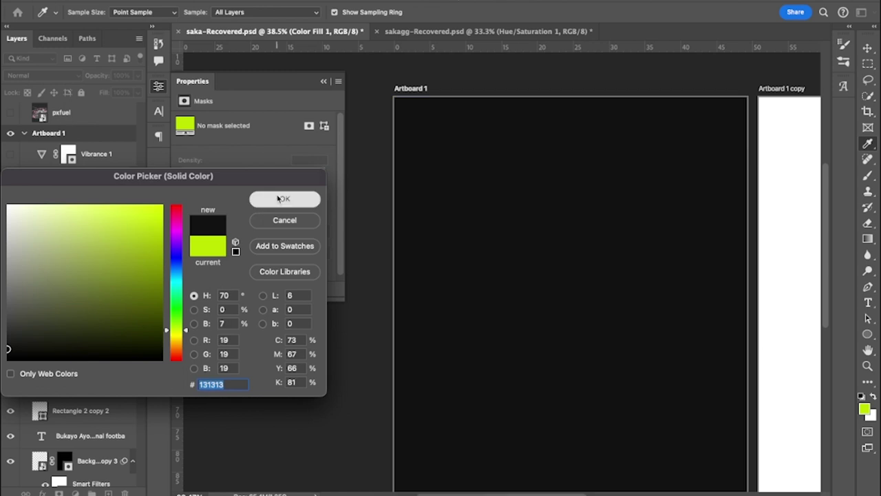
pyautogui.click(282, 199)
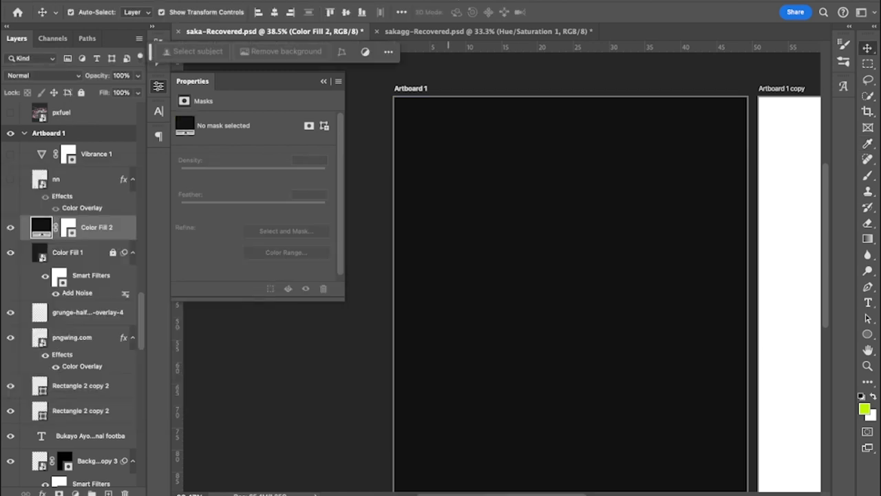
pyautogui.click(303, 1)
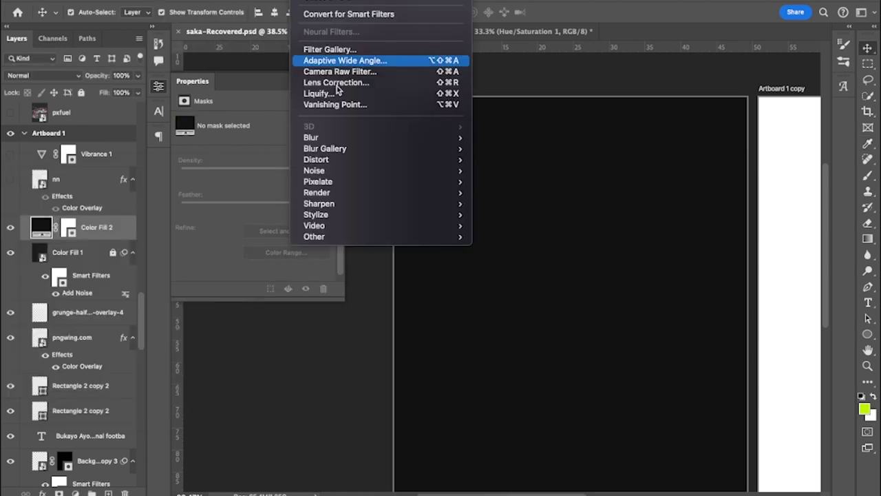
pyautogui.moveTo(383, 173)
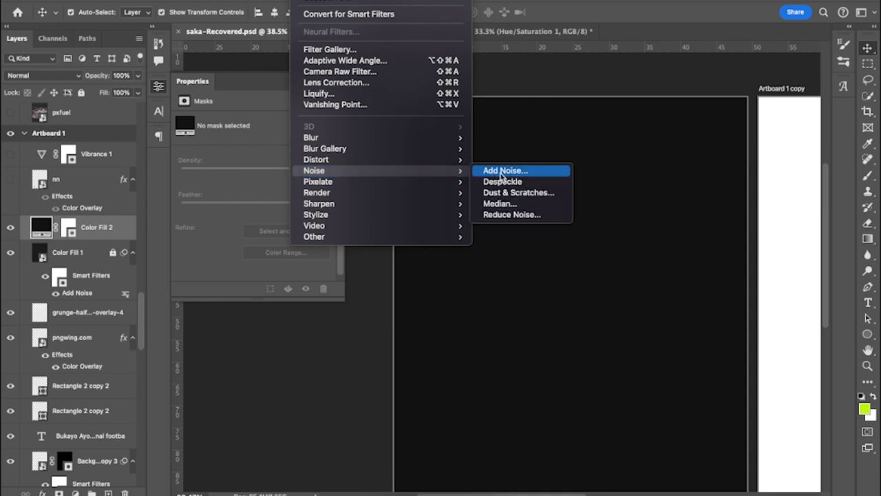
pyautogui.click(550, 80)
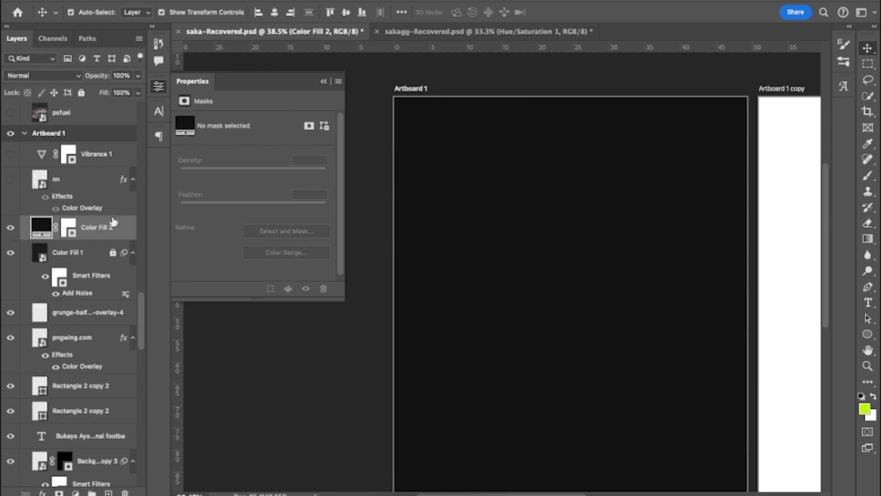
pyautogui.hotkey('alt', ']')
pyautogui.press('Delete')
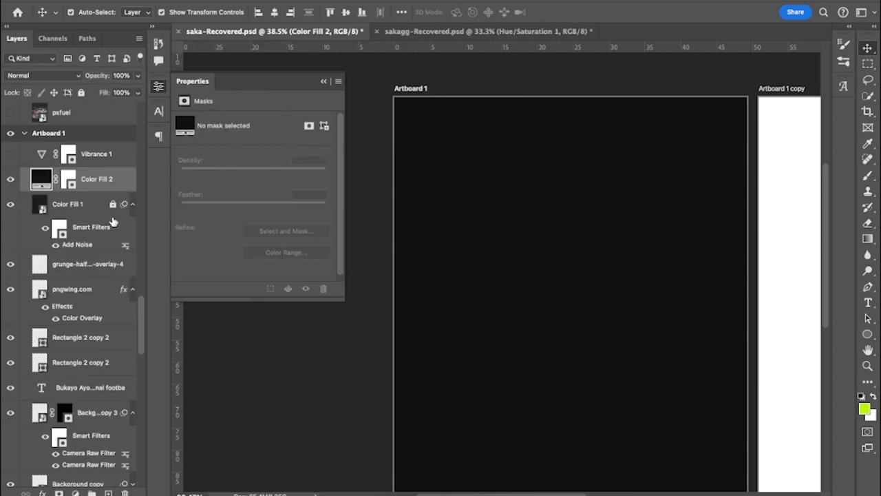
pyautogui.hotkey('ctrl', 'z')
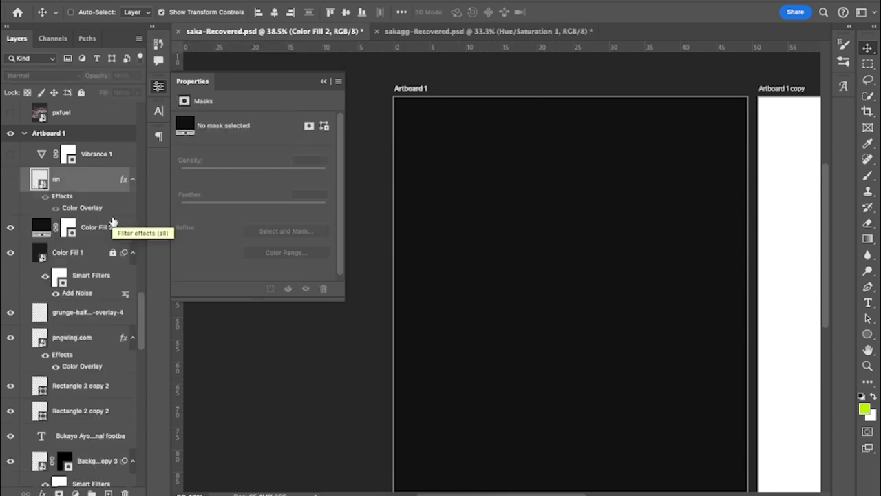
pyautogui.click(103, 228)
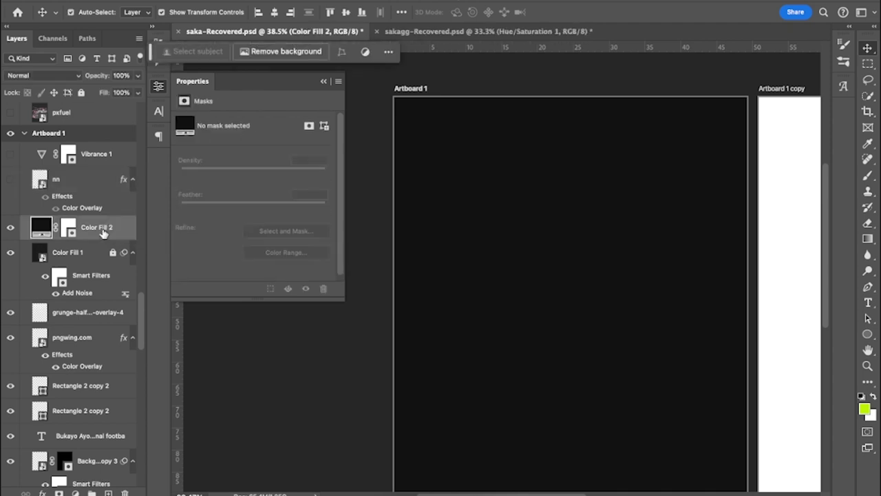
pyautogui.press('Delete')
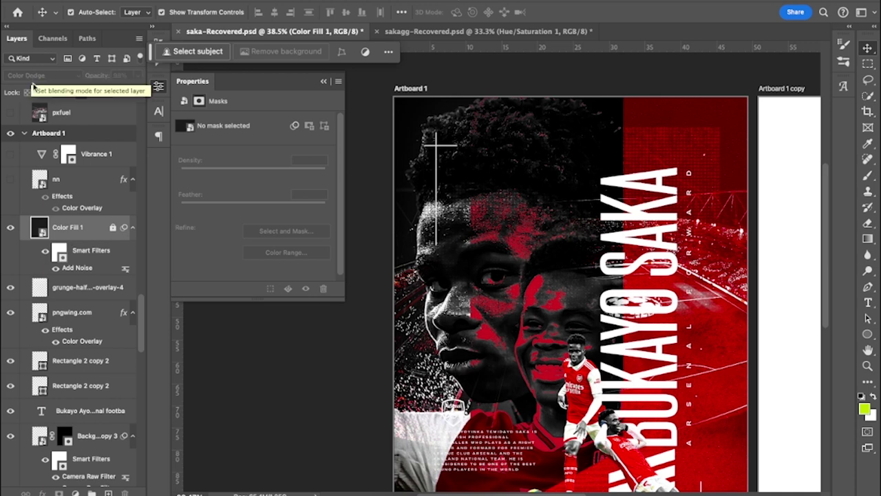
# Make the nn layer and the Vibrance 1 adjustment visible
pyautogui.click(84, 182)
pyautogui.click(10, 179)
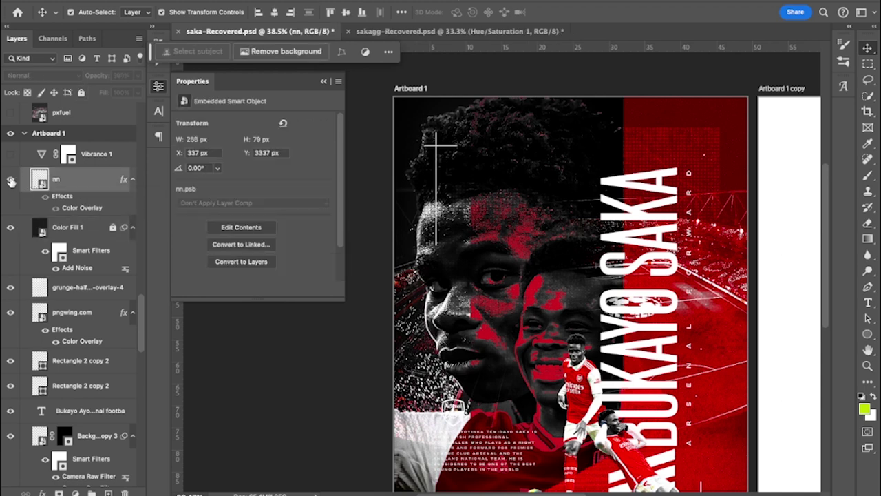
pyautogui.click(111, 159)
pyautogui.click(11, 155)
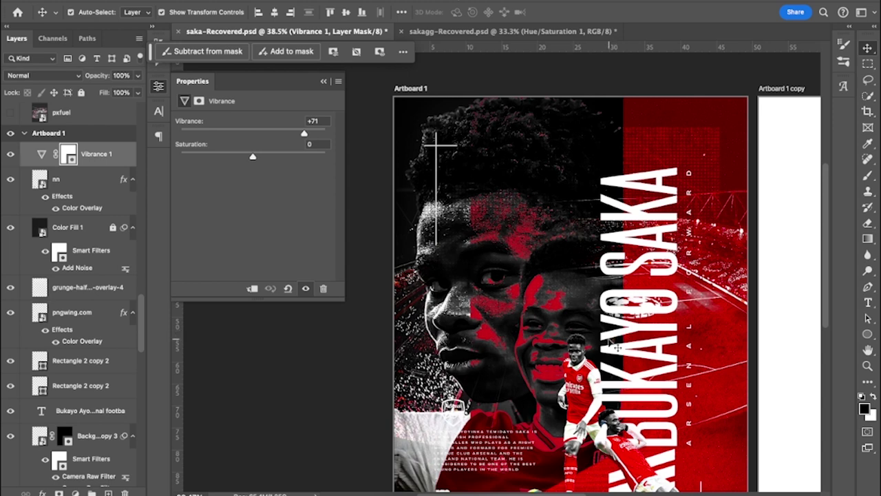
# Show pxfuel, both Background copies, Curves 1 and Rectangle 1 on Artboard 1 copy, then select Rectangle 1
pyautogui.scroll(-1, 610, 342)
pyautogui.scroll(-2, 612, 345)
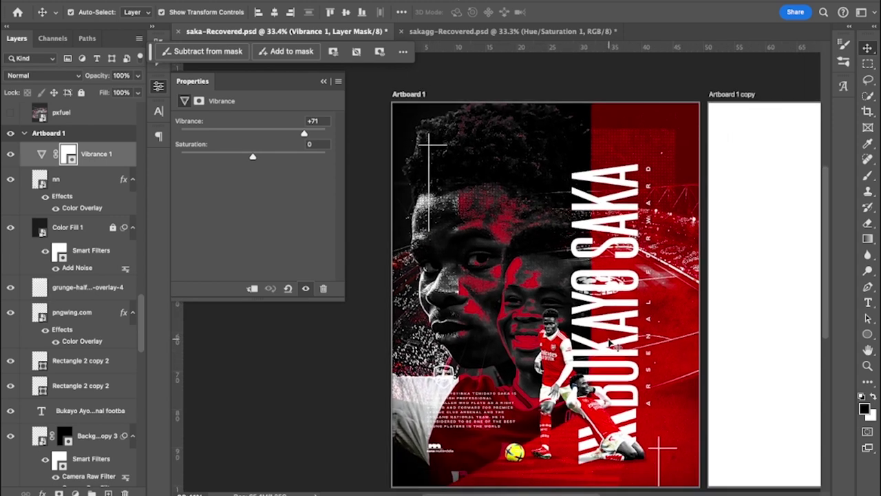
pyautogui.hscroll(2, 612, 344)
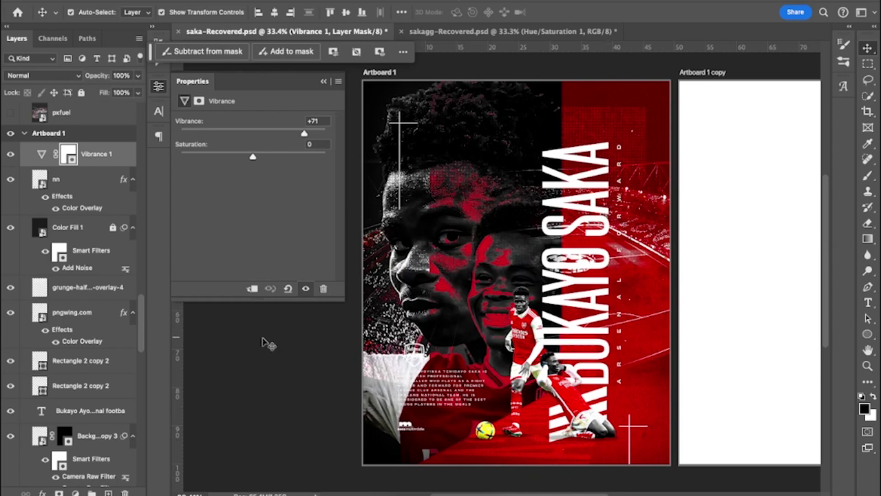
pyautogui.scroll(3, 70, 293)
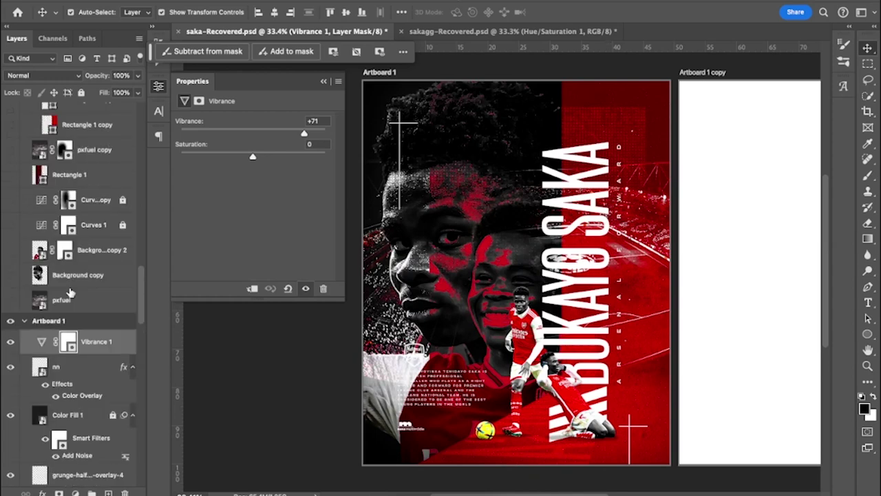
pyautogui.scroll(3, 70, 292)
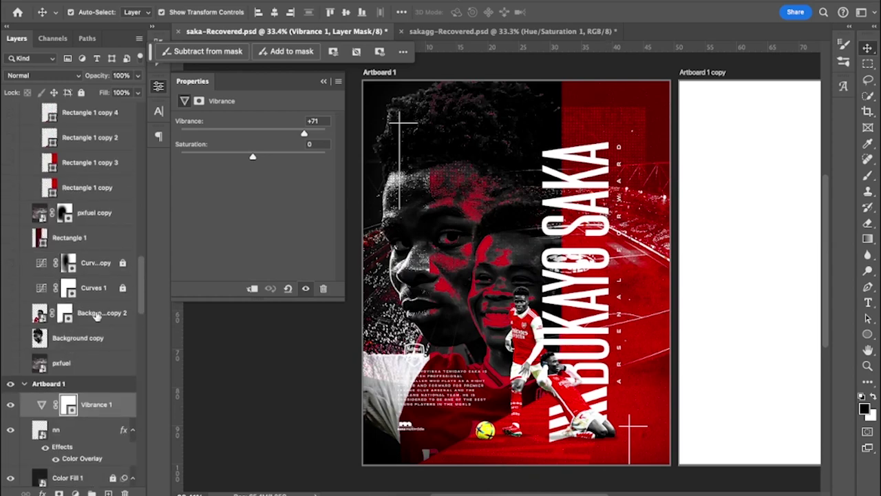
pyautogui.click(10, 363)
pyautogui.click(9, 337)
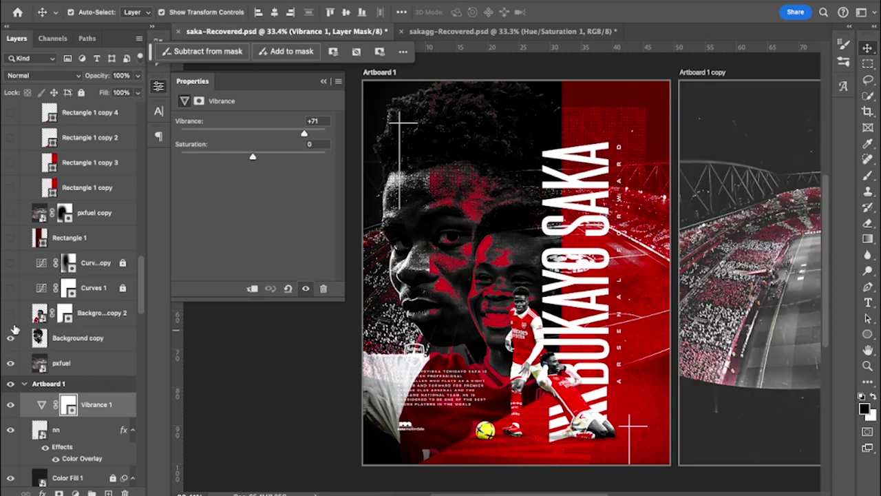
pyautogui.click(10, 313)
pyautogui.click(10, 288)
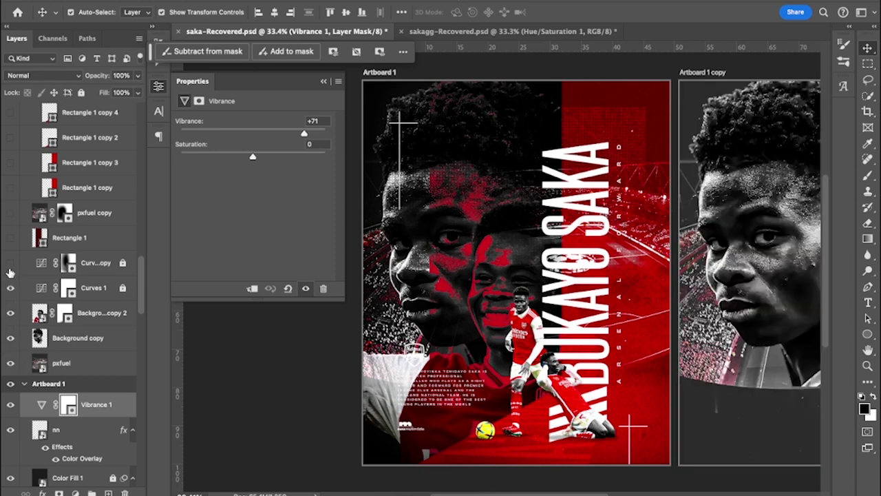
pyautogui.click(10, 263)
pyautogui.click(10, 239)
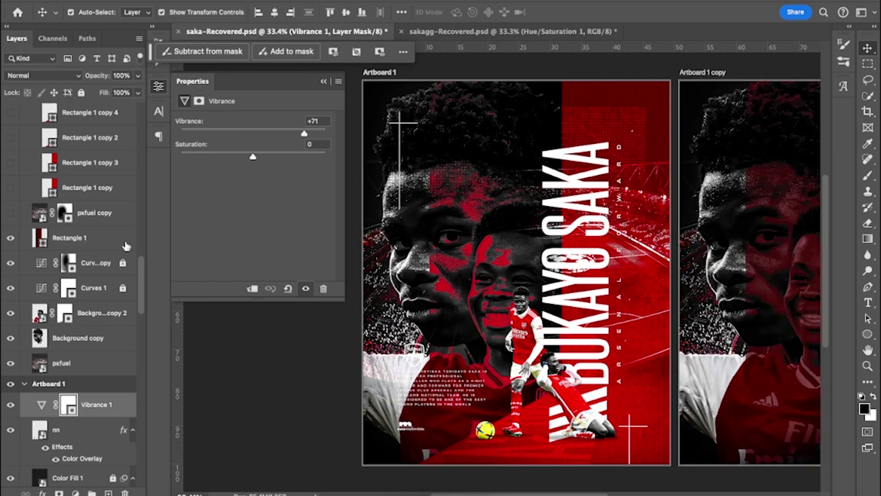
pyautogui.hscroll(3, 589, 317)
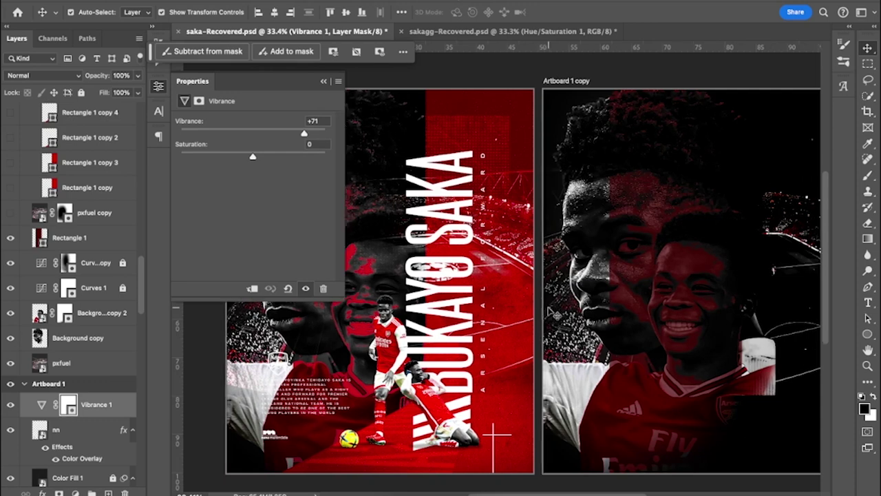
pyautogui.hscroll(1, 554, 313)
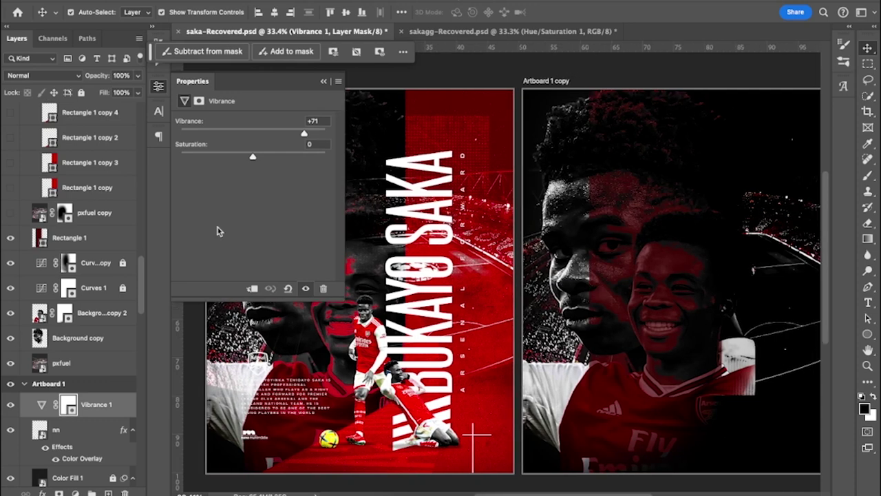
pyautogui.click(122, 239)
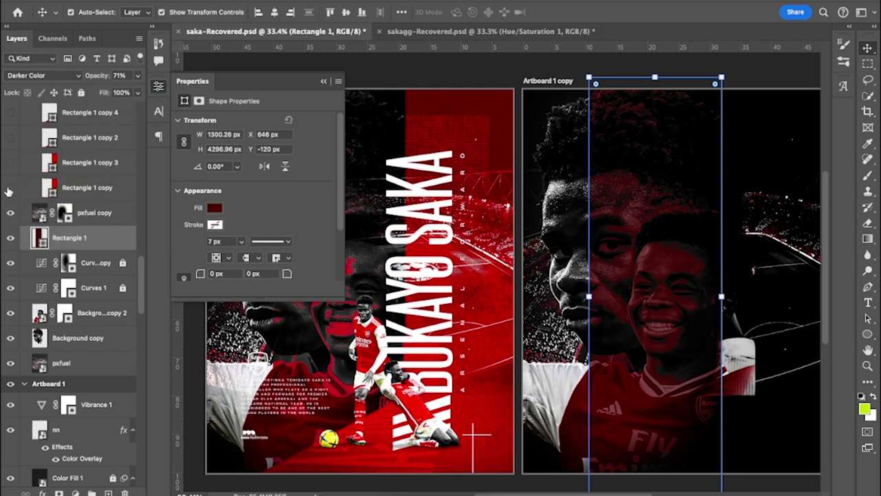
# Show the red stadium image, Rectangle 1 copy 4 and Hue/Saturation 2, then select Hue/Saturation 2
pyautogui.click(11, 163)
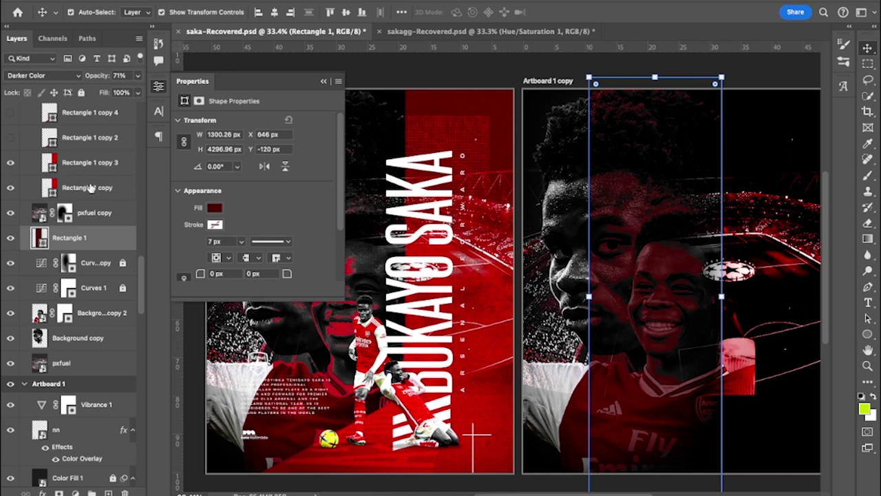
pyautogui.click(89, 187)
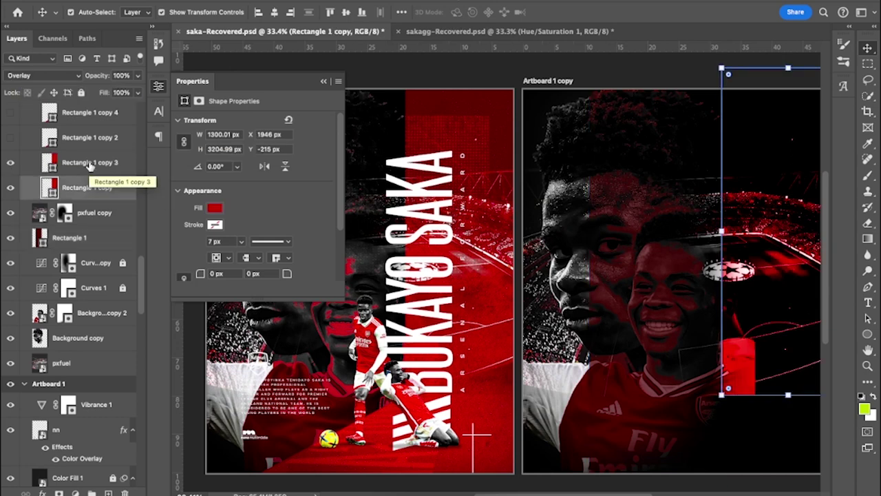
pyautogui.click(88, 164)
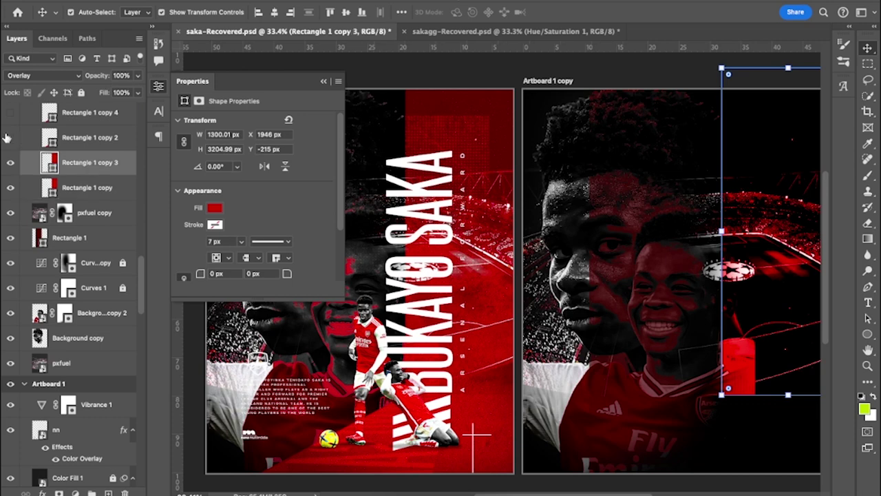
pyautogui.scroll(3, 10, 165)
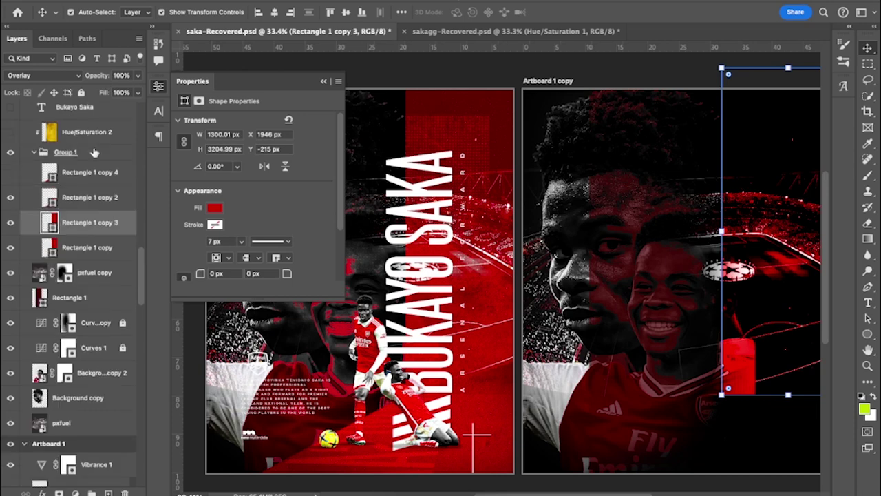
pyautogui.click(10, 195)
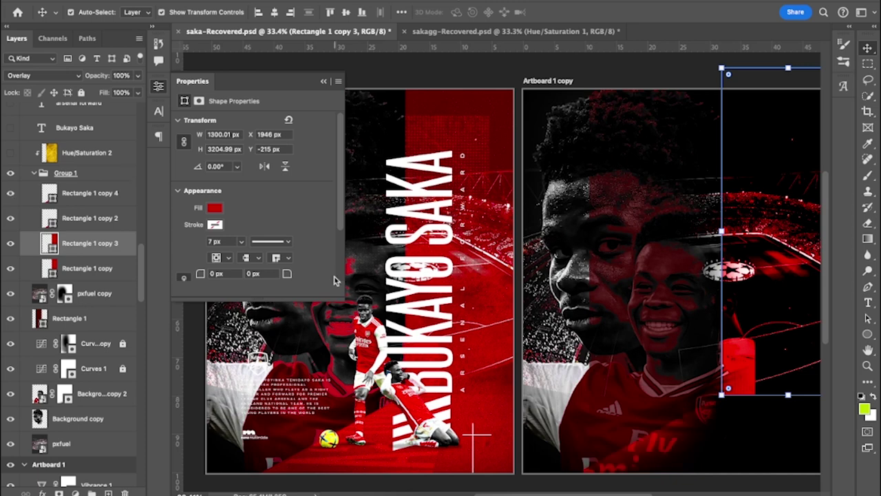
pyautogui.click(10, 153)
pyautogui.scroll(1, 104, 177)
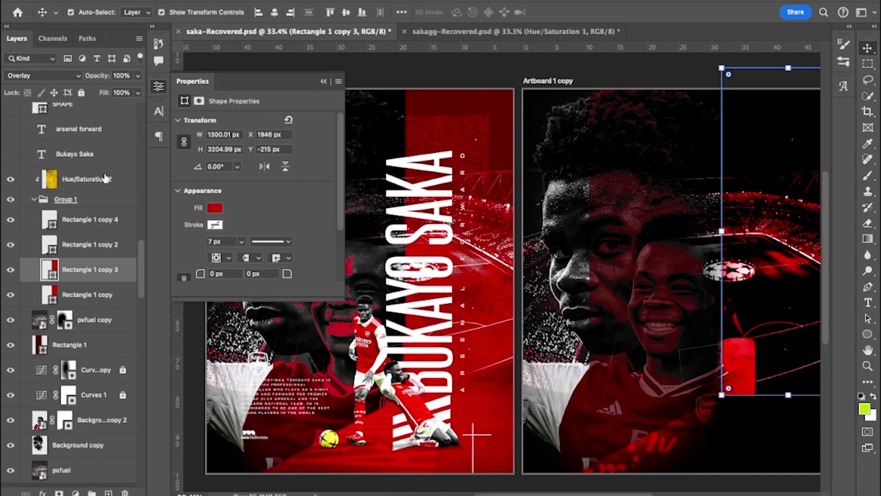
pyautogui.scroll(4, 103, 178)
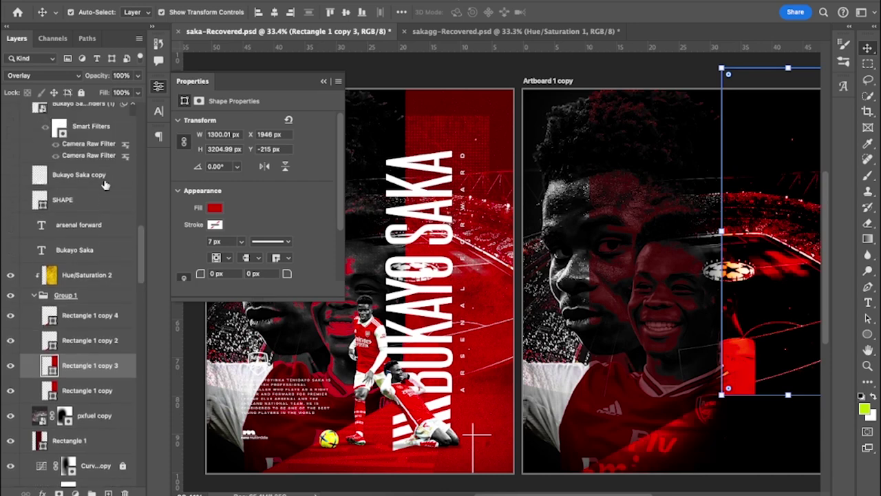
pyautogui.click(103, 275)
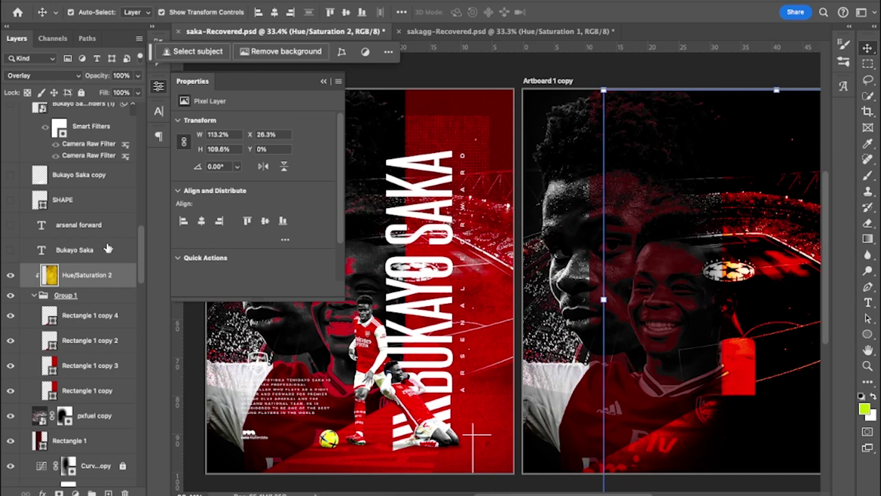
# Show SHAPE, the vertical BUKAYO SAKA text, the player cutout and its copy, and both Ellipse 2 glows
pyautogui.click(10, 252)
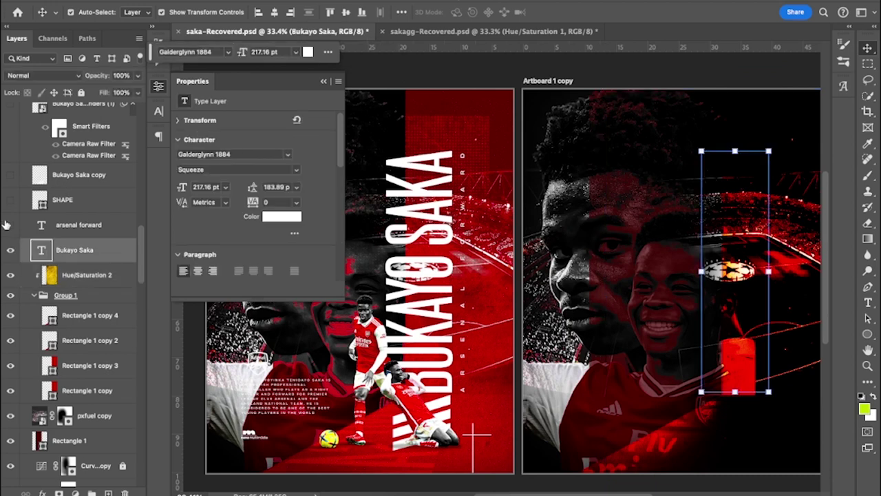
pyautogui.click(9, 200)
pyautogui.click(10, 176)
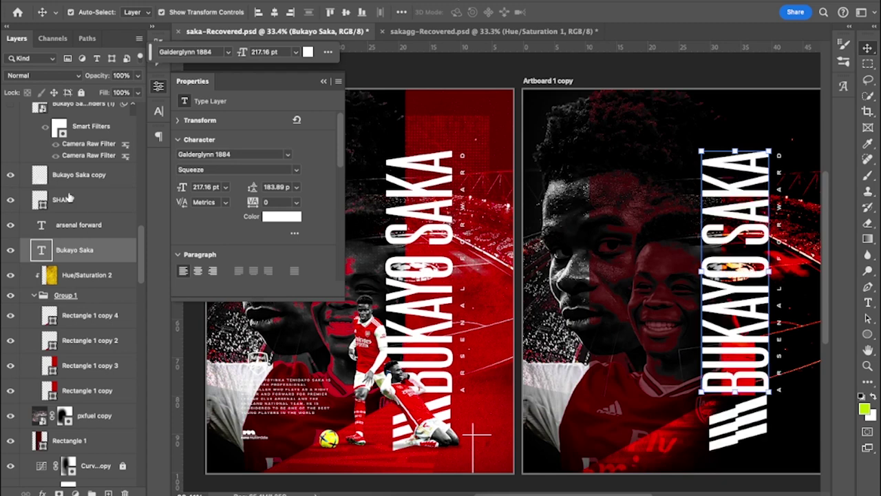
pyautogui.scroll(6, 92, 215)
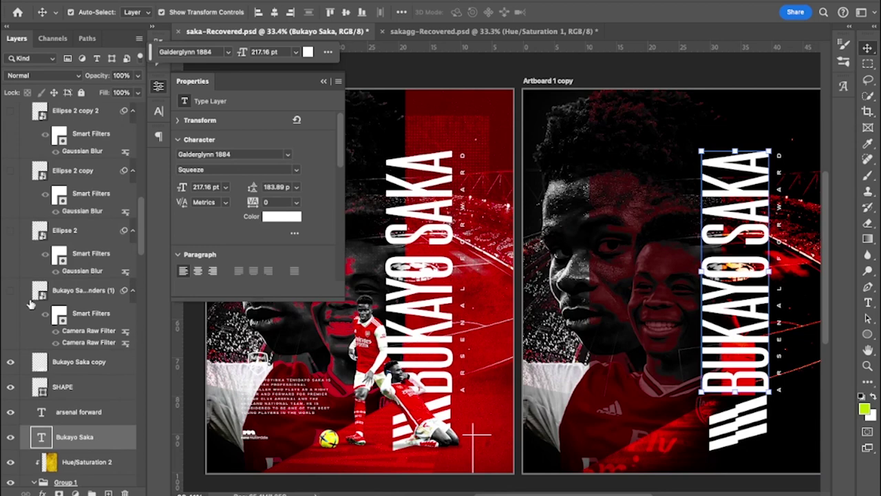
pyautogui.click(10, 292)
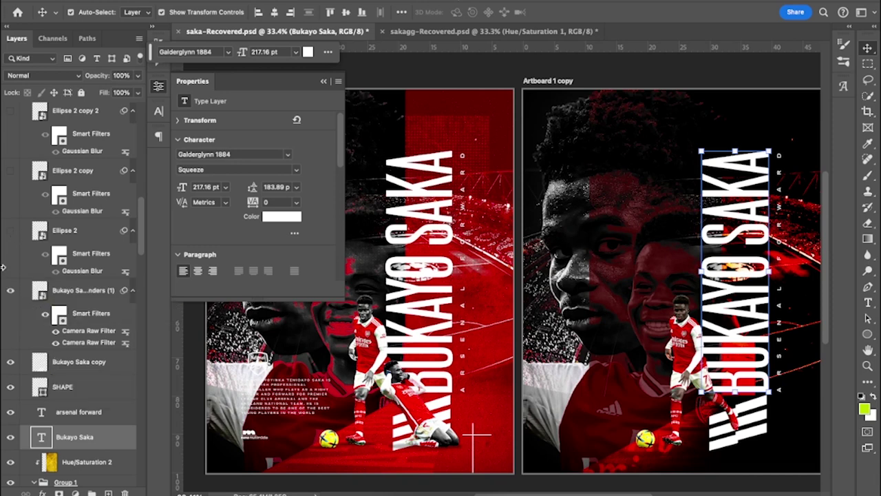
pyautogui.click(11, 230)
pyautogui.click(11, 113)
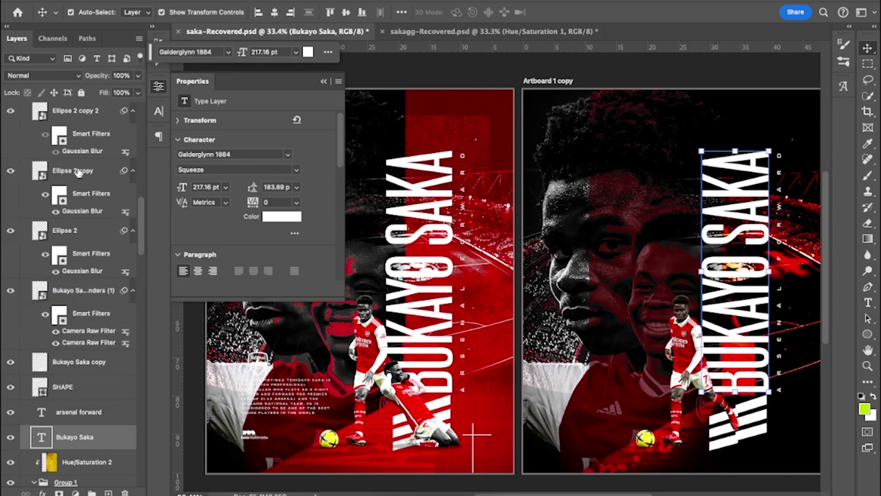
pyautogui.scroll(5, 79, 172)
pyautogui.scroll(5, 80, 174)
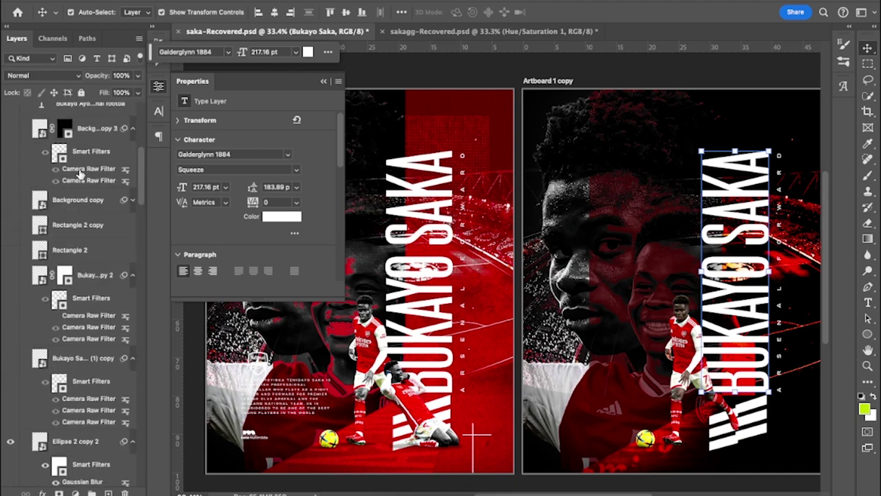
pyautogui.click(10, 386)
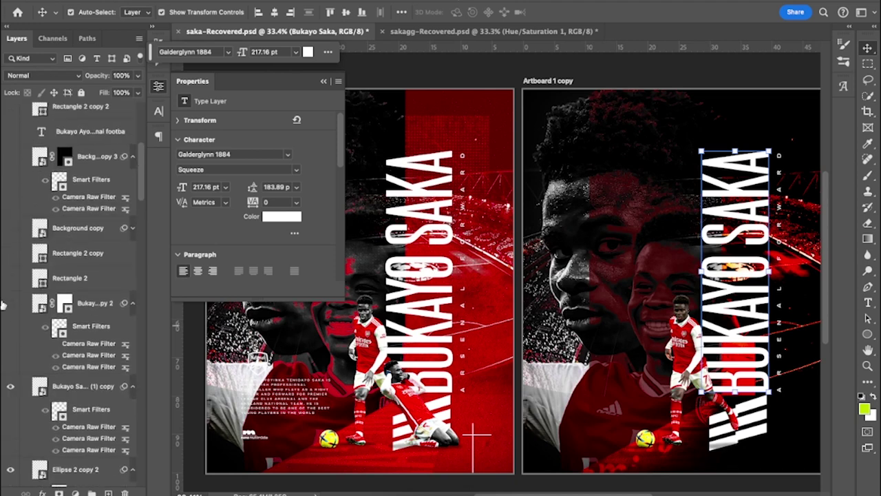
# Show the player cutout copies, Rectangle 2 crosshair lines and the player biography text
pyautogui.click(10, 307)
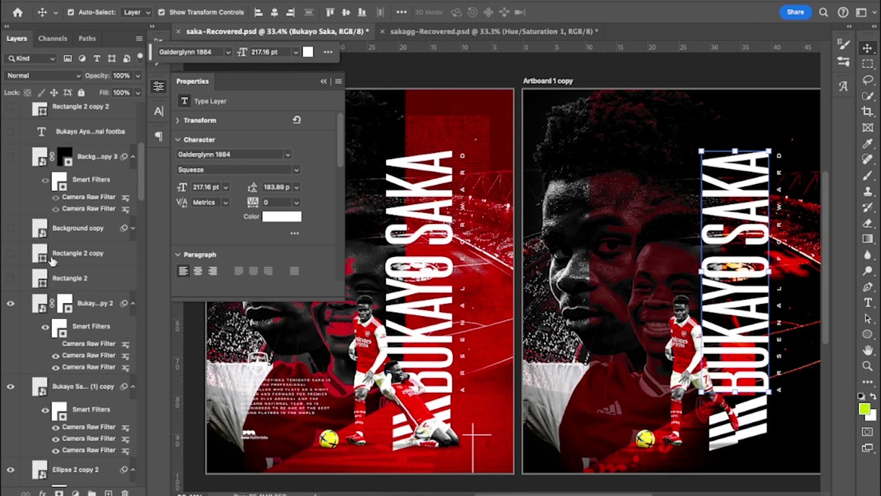
pyautogui.click(10, 279)
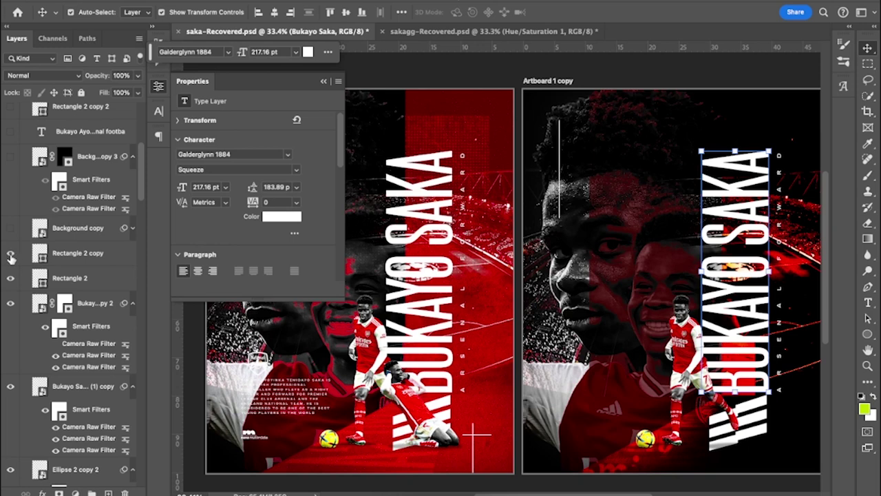
pyautogui.click(10, 254)
pyautogui.click(10, 230)
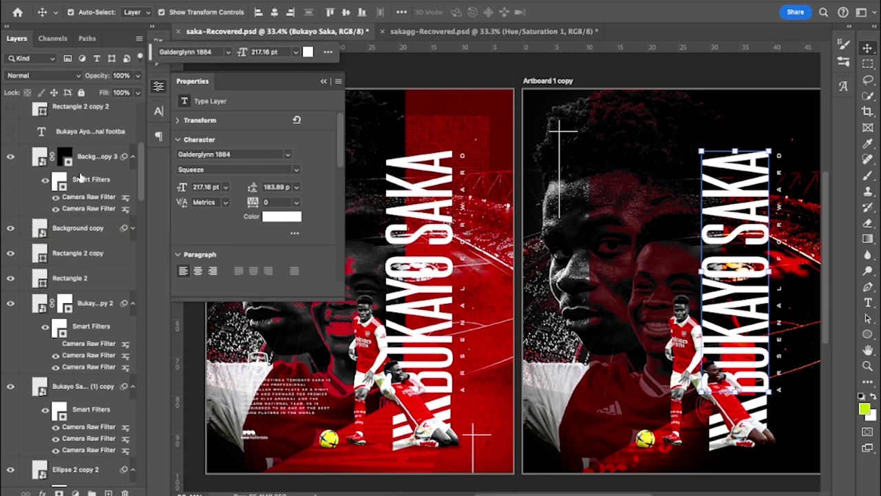
pyautogui.scroll(5, 76, 180)
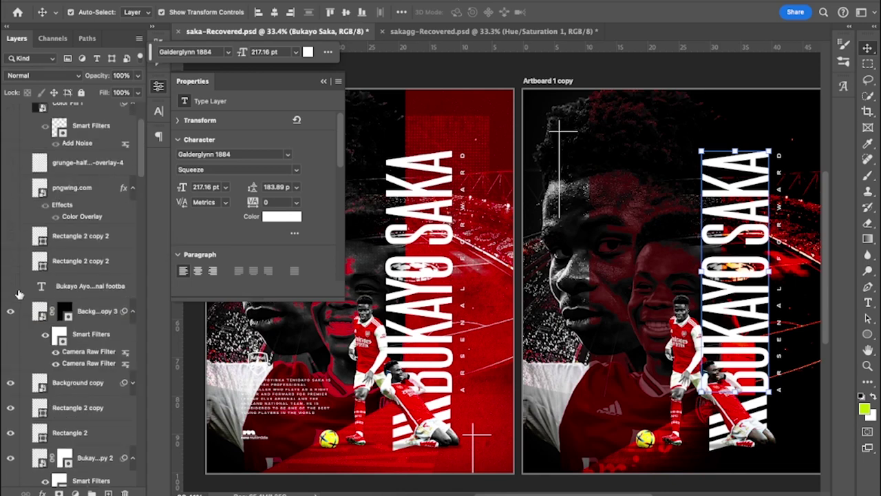
pyautogui.click(10, 286)
pyautogui.scroll(3, 72, 293)
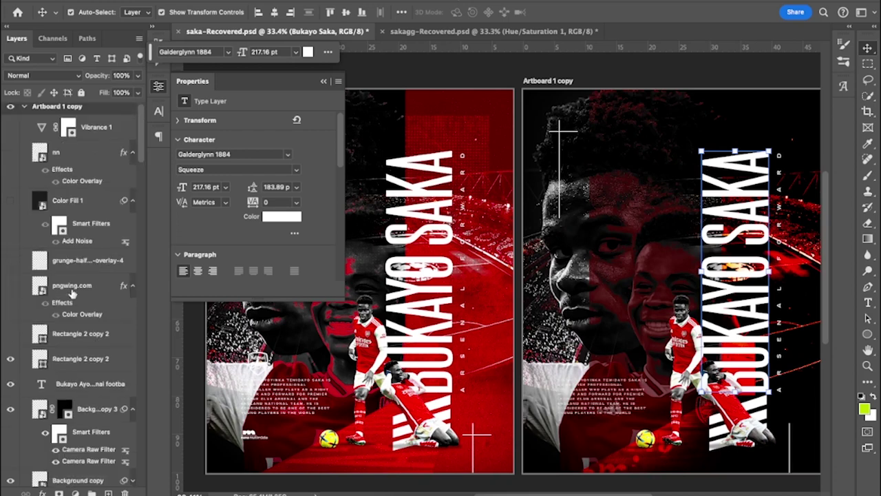
# Show Rectangle 2 copy 2, the Arsenal crest, Color Fill 1 noise, nn and Vibrance 1
pyautogui.click(10, 335)
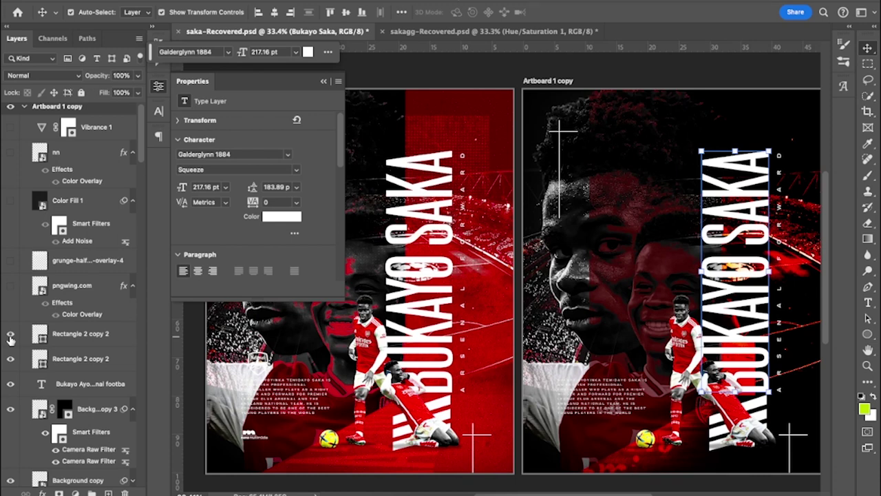
pyautogui.click(11, 285)
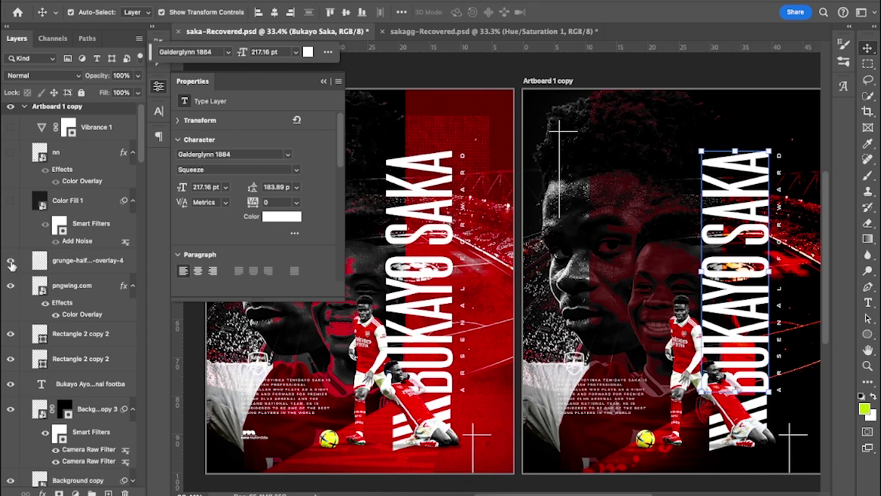
pyautogui.click(11, 201)
pyautogui.click(10, 152)
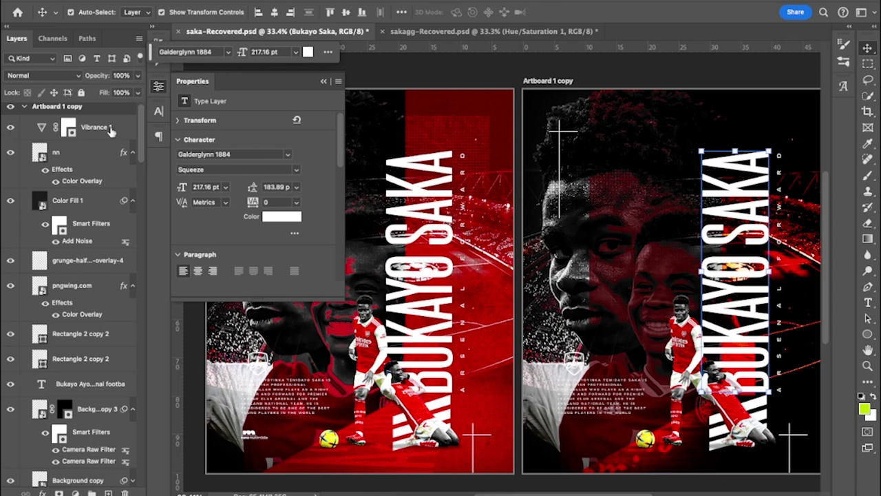
pyautogui.click(10, 128)
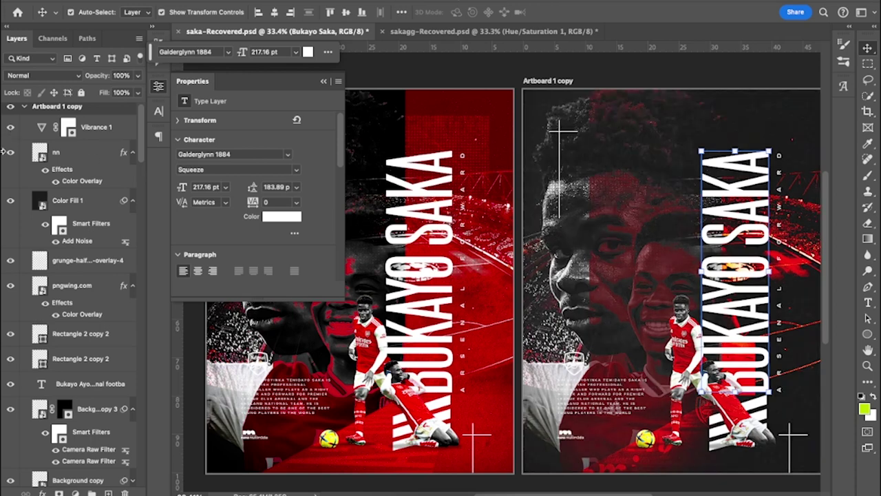
# Check the Vibrance 1 settings, then collapse the Properties panel to view both posters
pyautogui.click(40, 128)
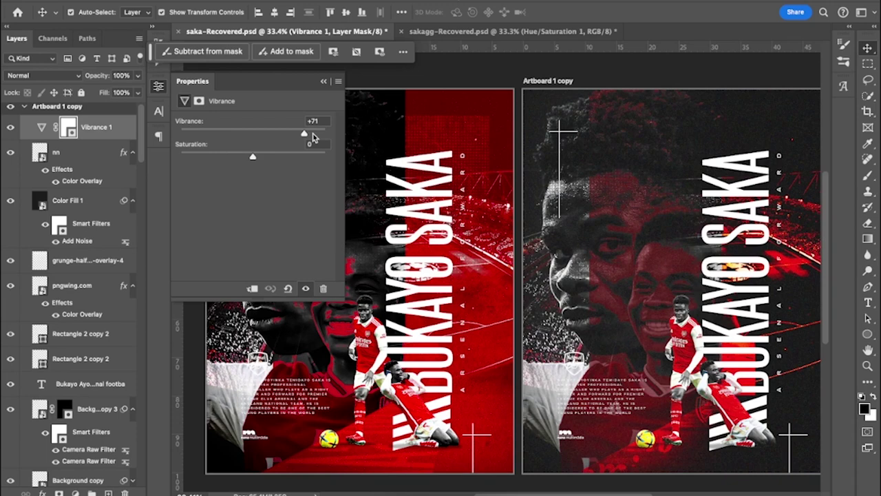
pyautogui.click(323, 82)
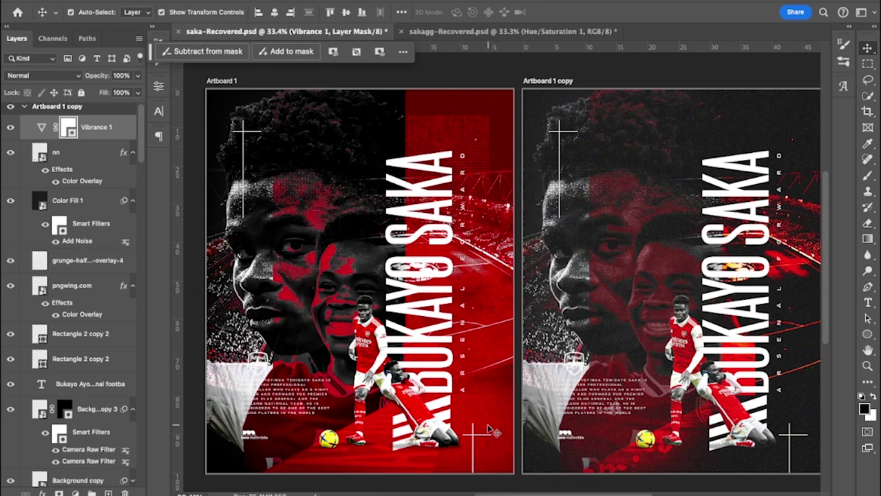
pyautogui.moveTo(462, 482)
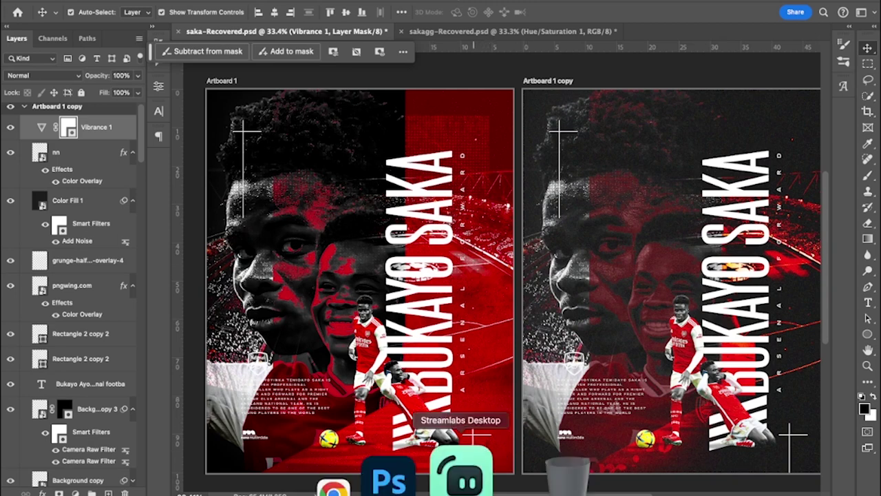